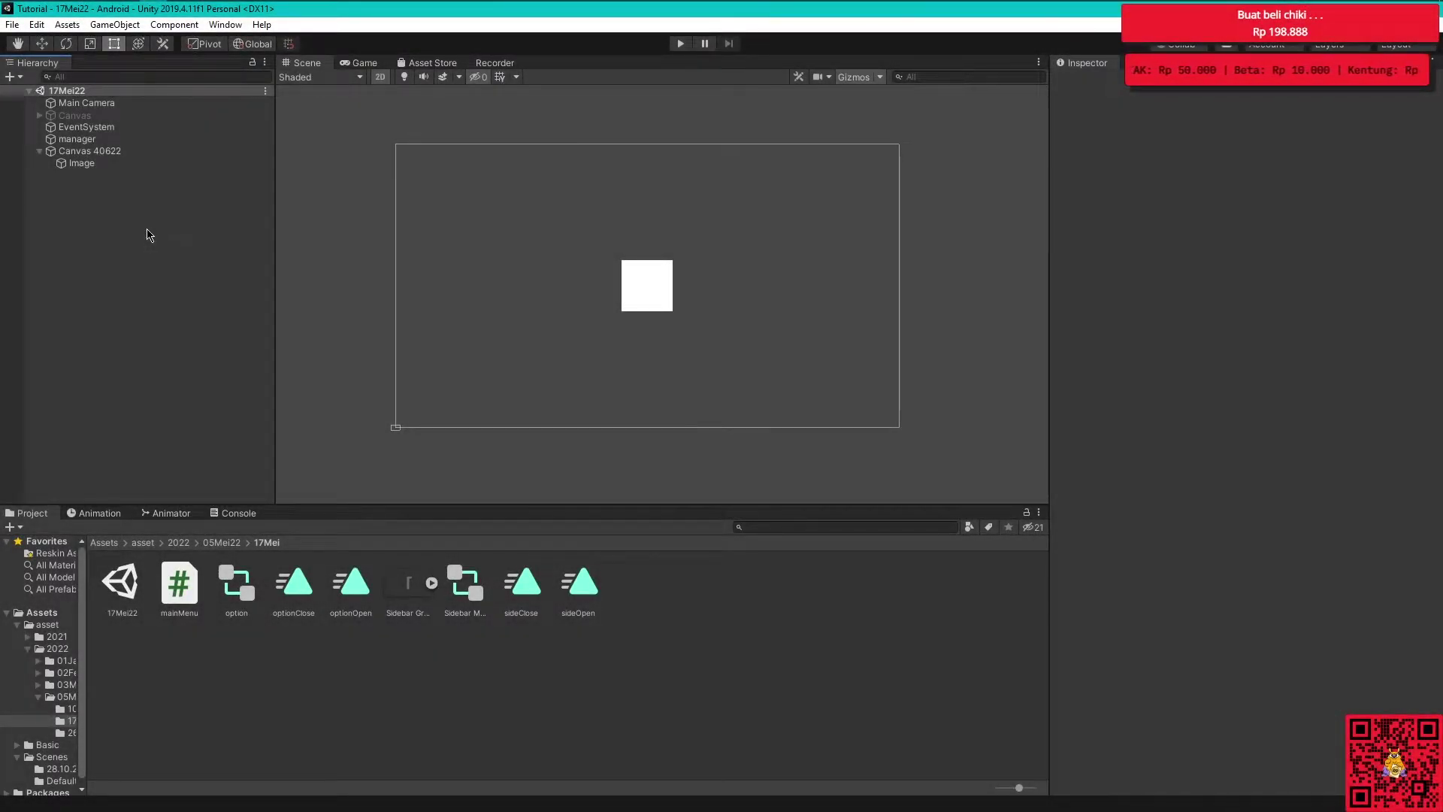
Review the Image's anchor presets, then select Canvas 40622 to show its Canvas Scaler settings
click(139, 151)
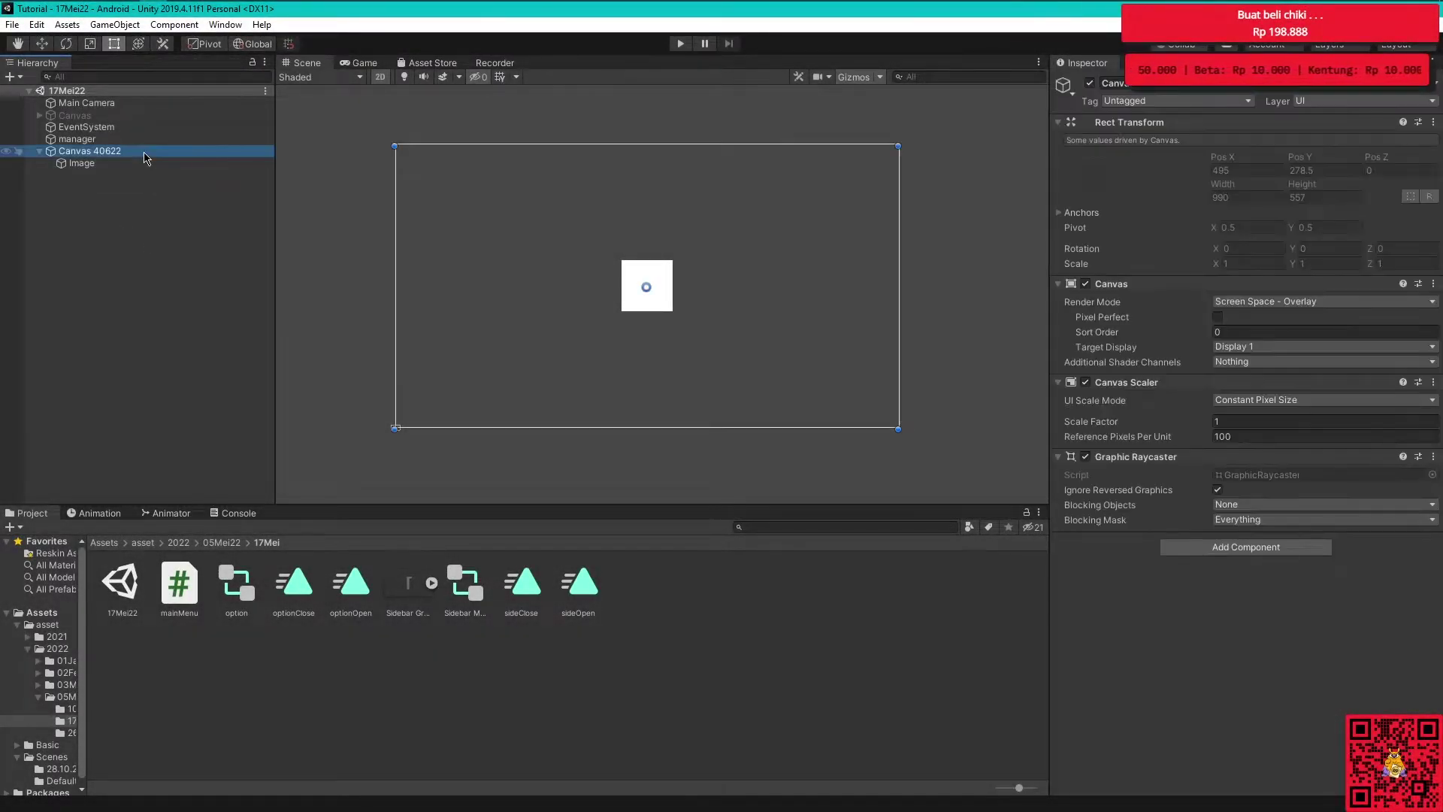
click(136, 164)
click(1084, 164)
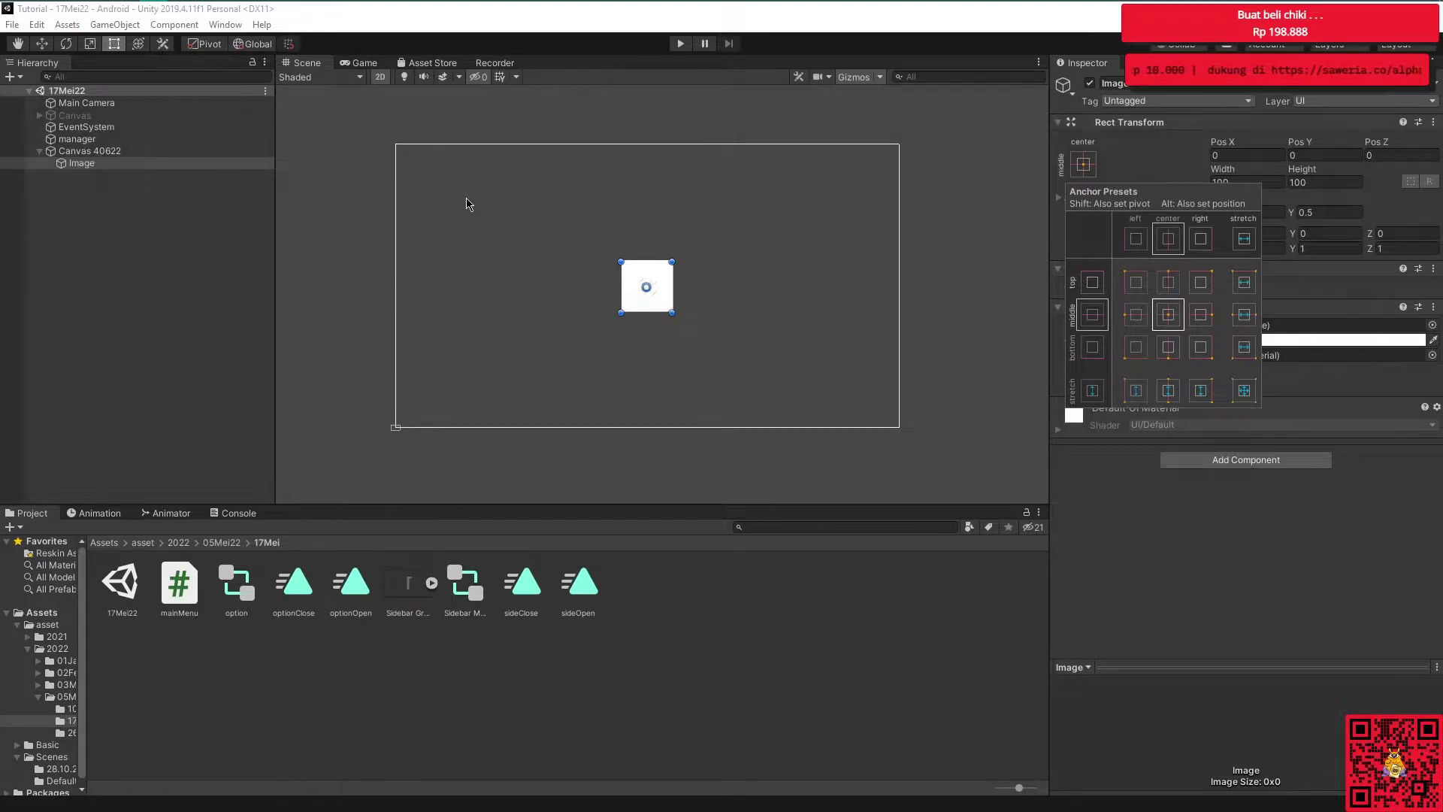
click(128, 162)
click(86, 151)
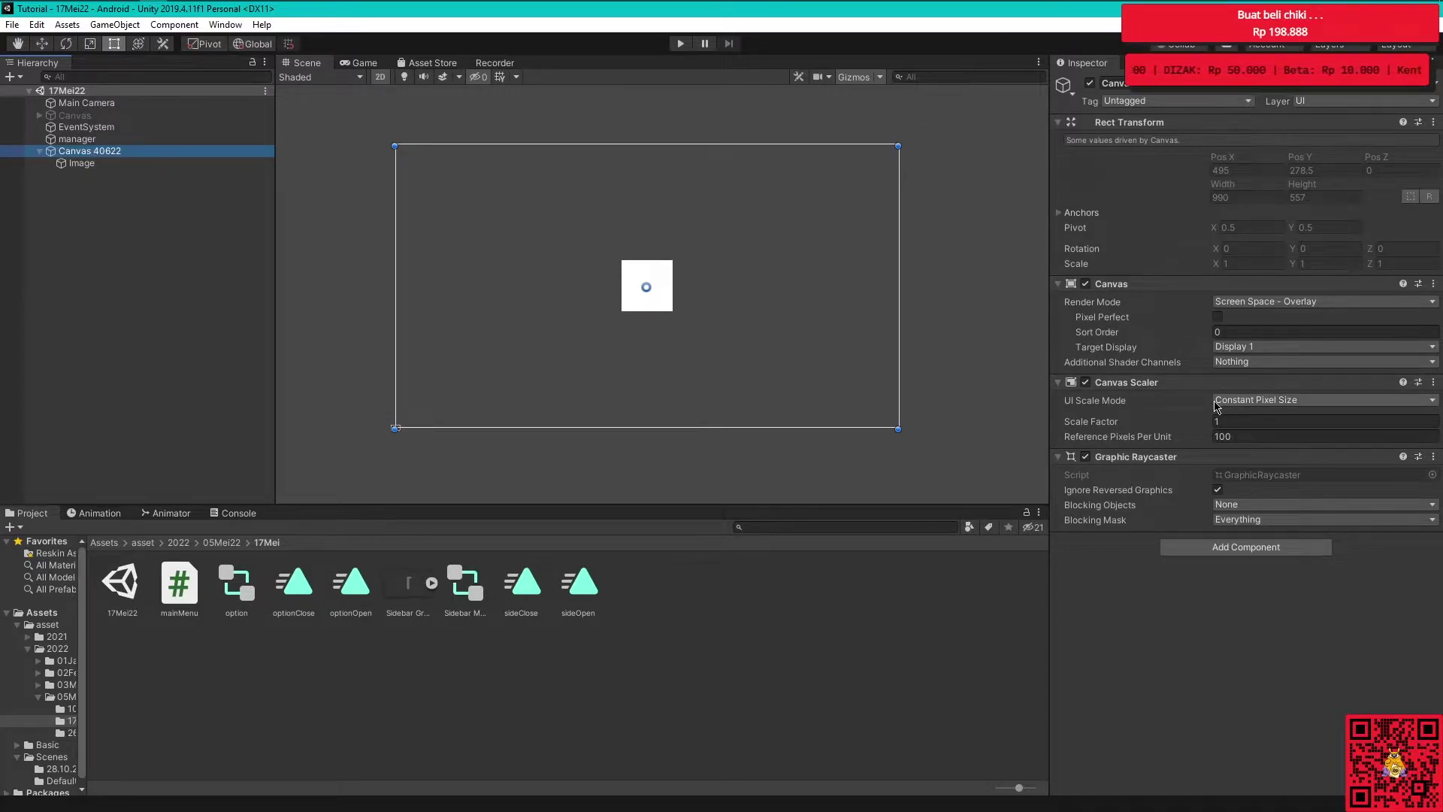
Set Canvas 40622's UI Scale Mode to Scale With Screen Size with reference resolution 1280 × 720
click(1269, 401)
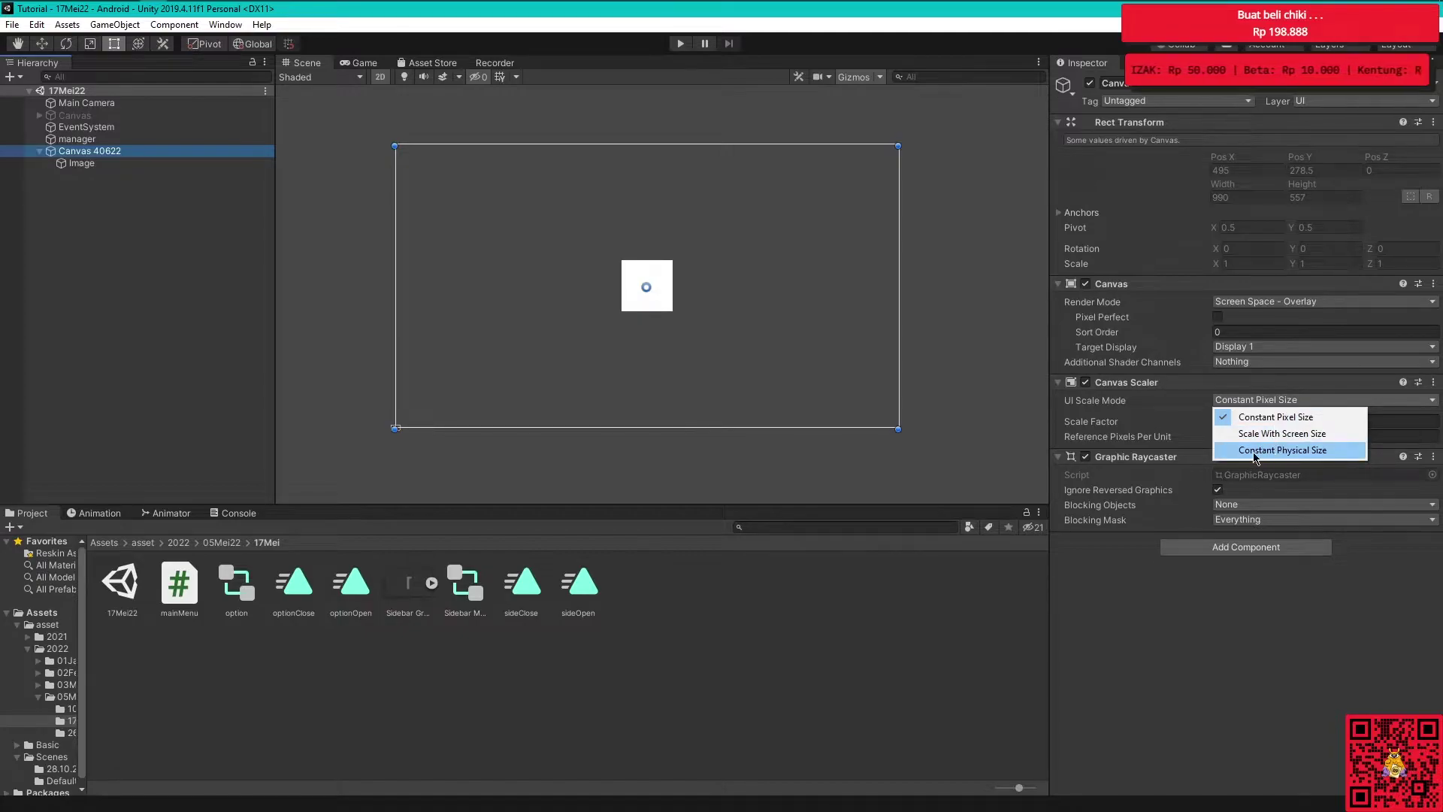
click(1260, 436)
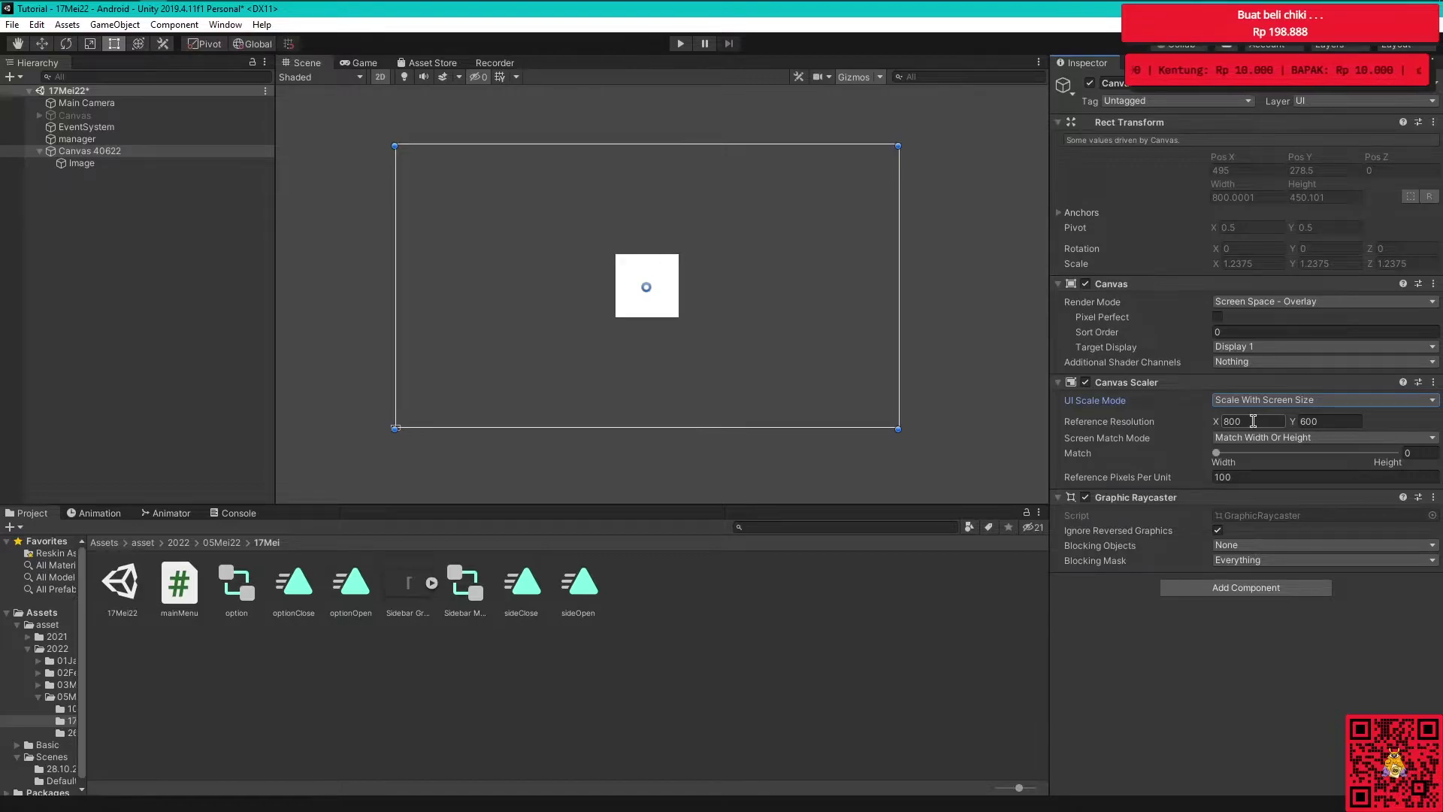
click(1254, 421)
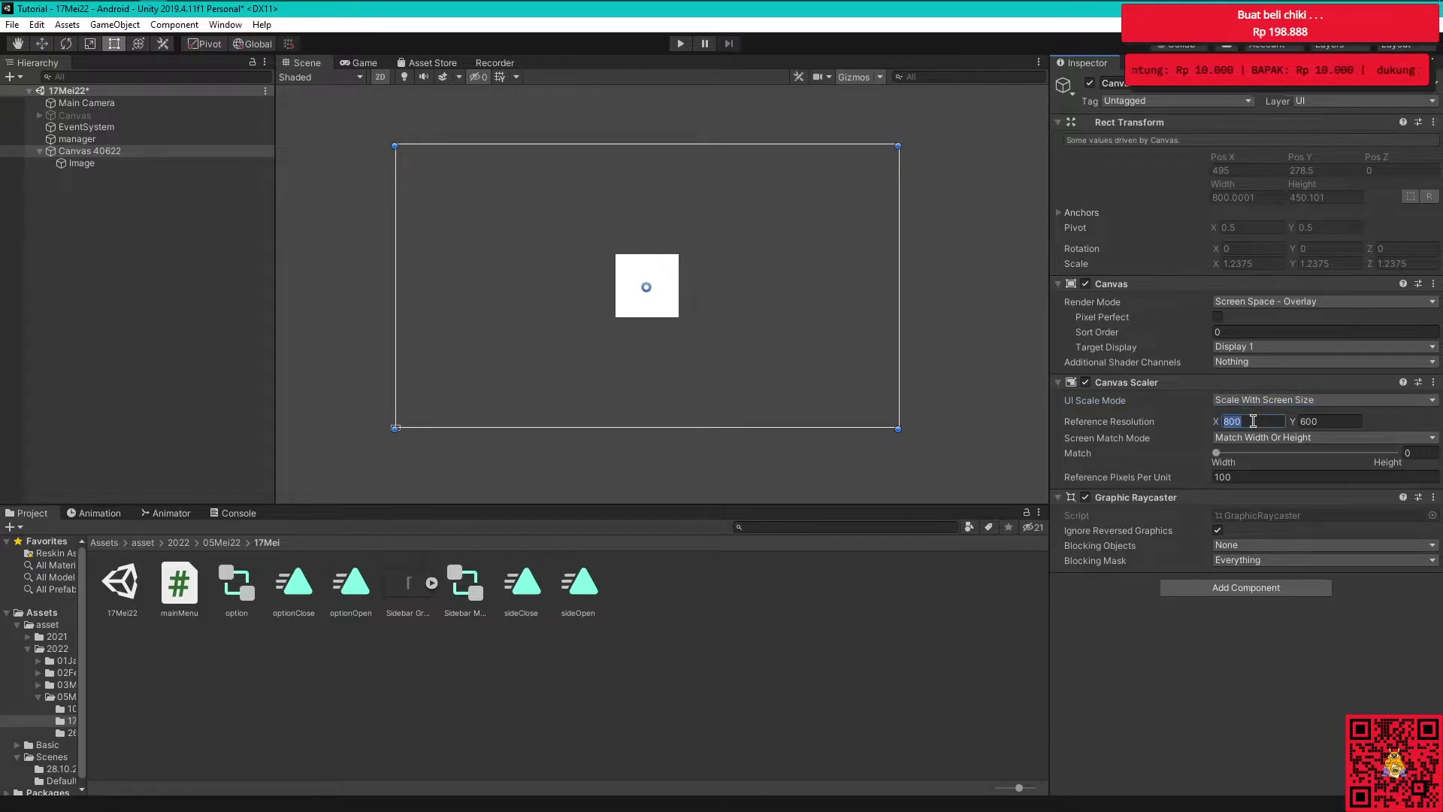
text(1280)
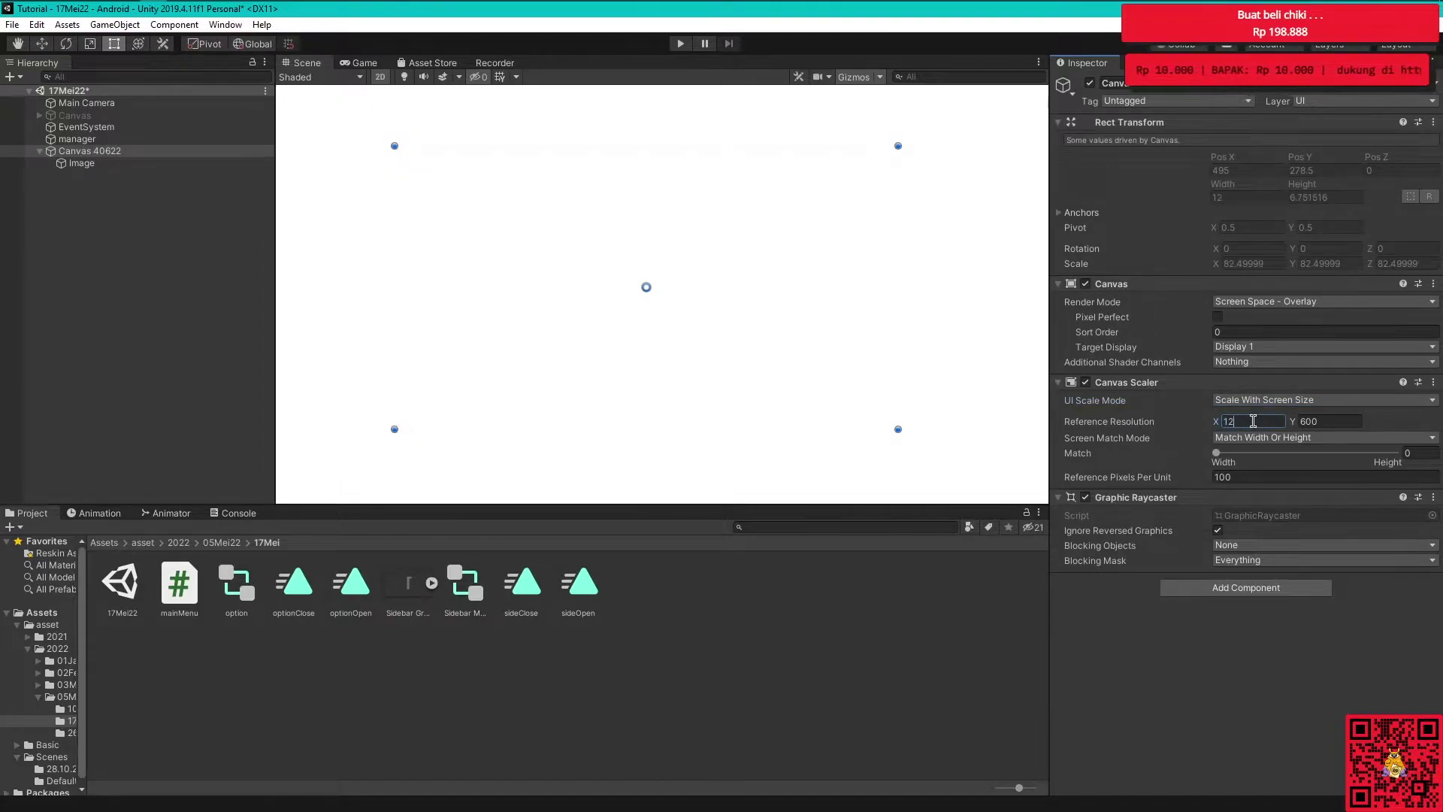
key(Tab)
text(7)
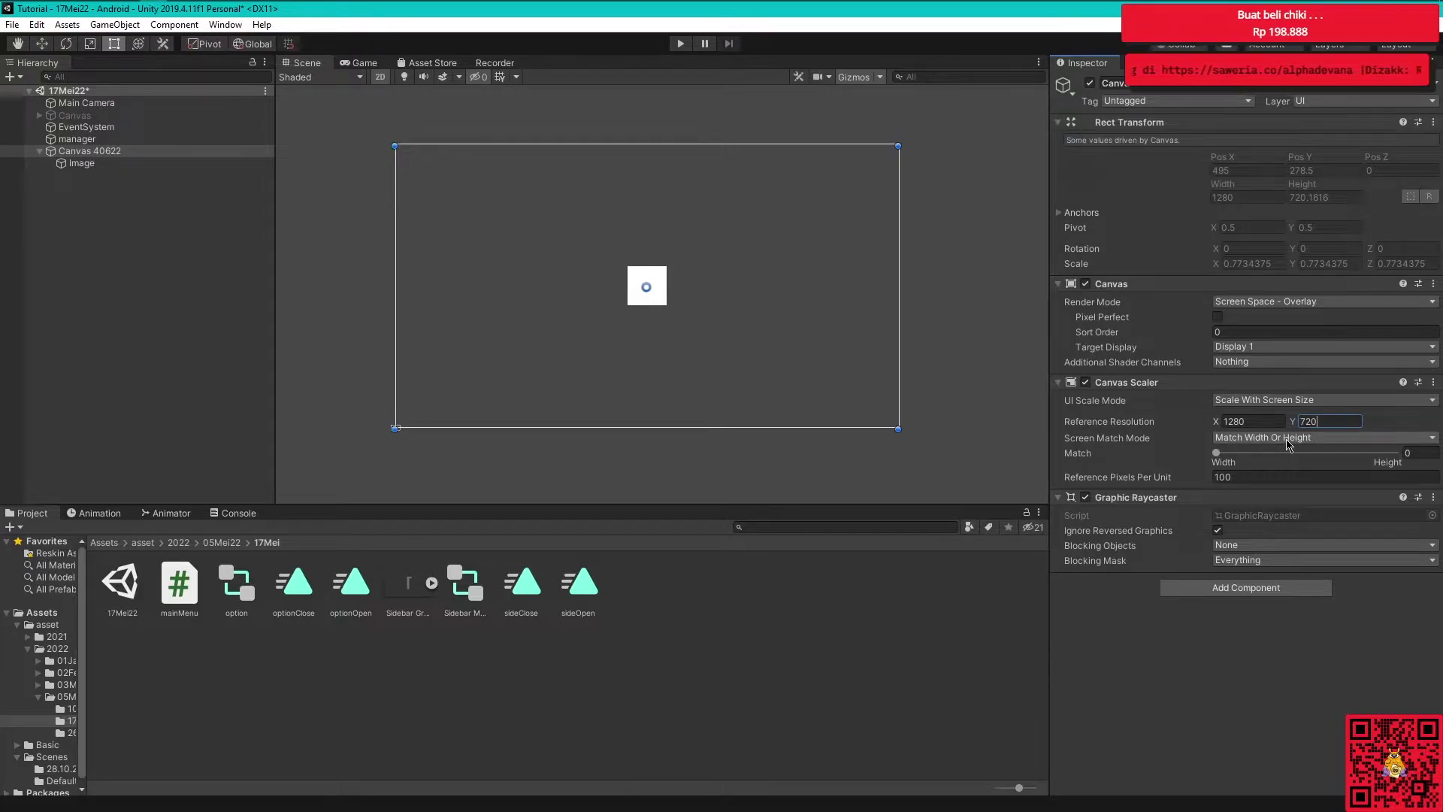
click(112, 164)
click(159, 199)
Select the Image and review its anchor presets twice without changes, then deselect it
click(132, 152)
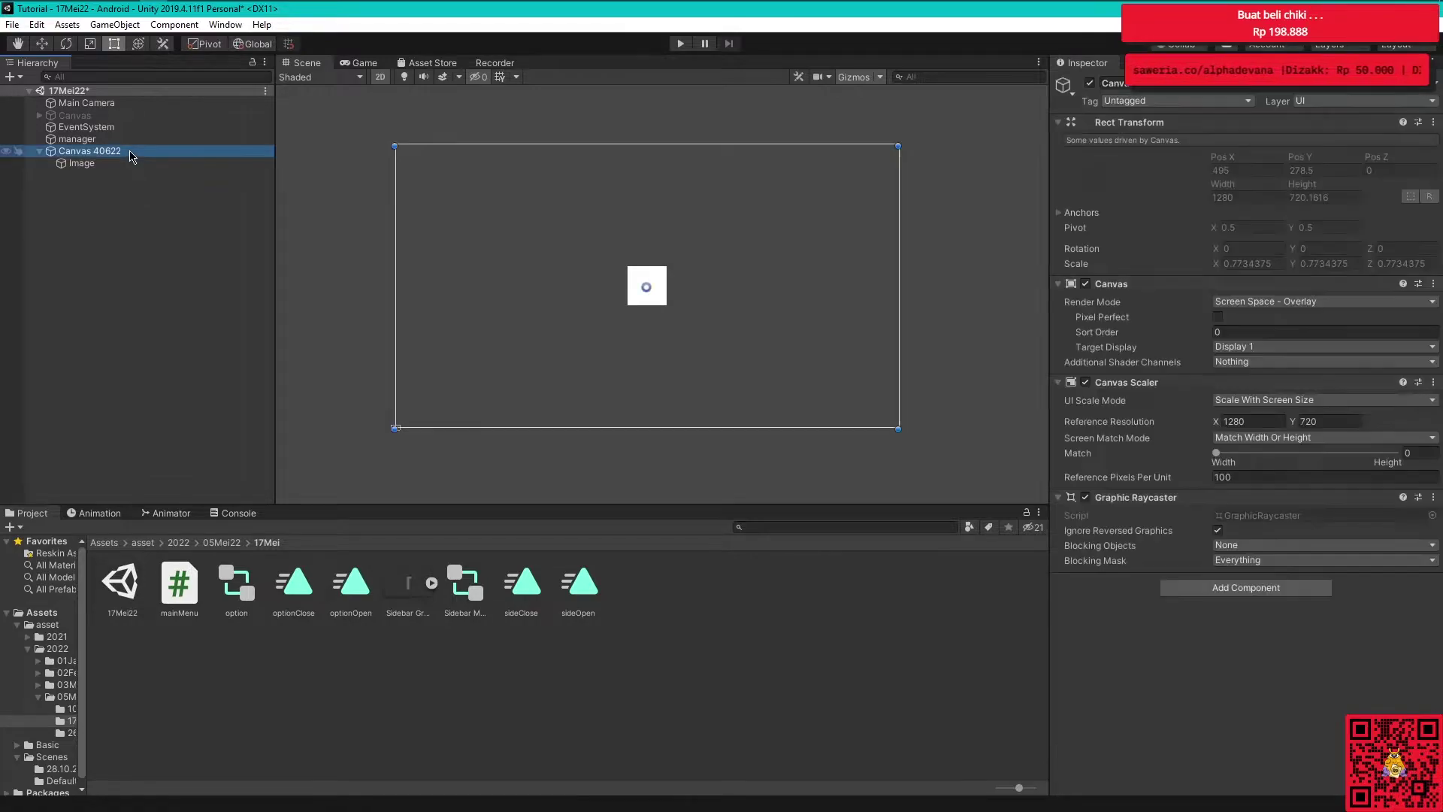
click(118, 165)
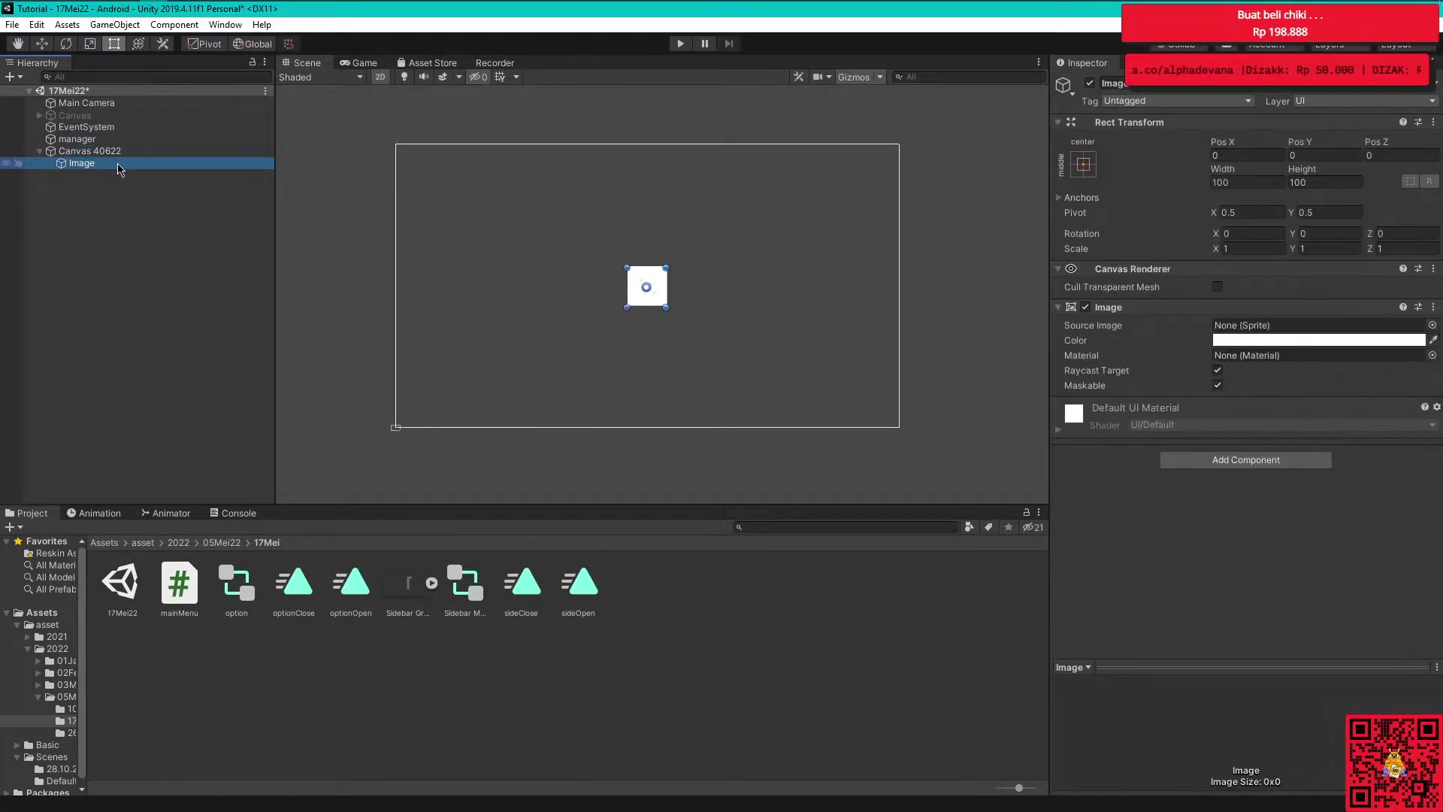
click(1086, 166)
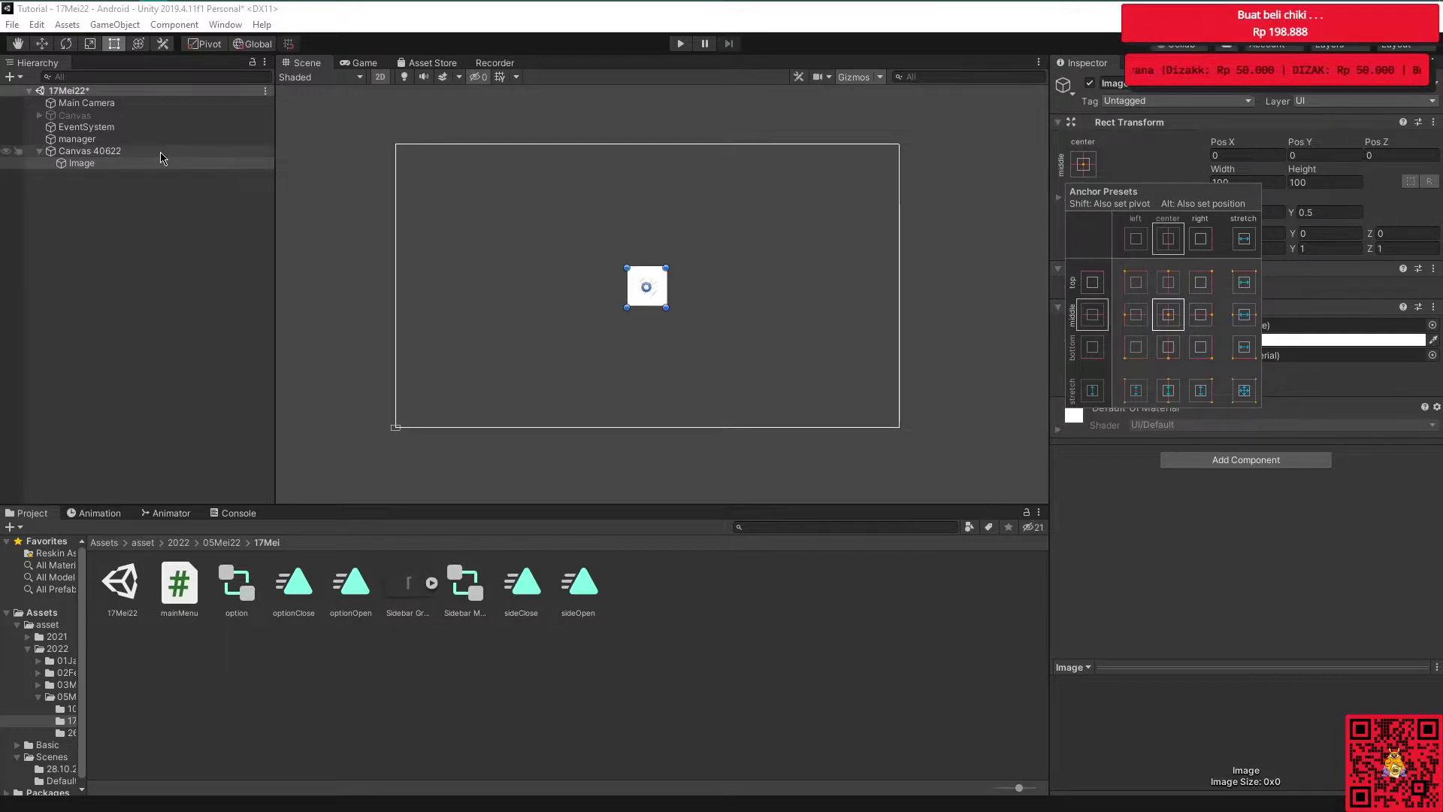
click(154, 160)
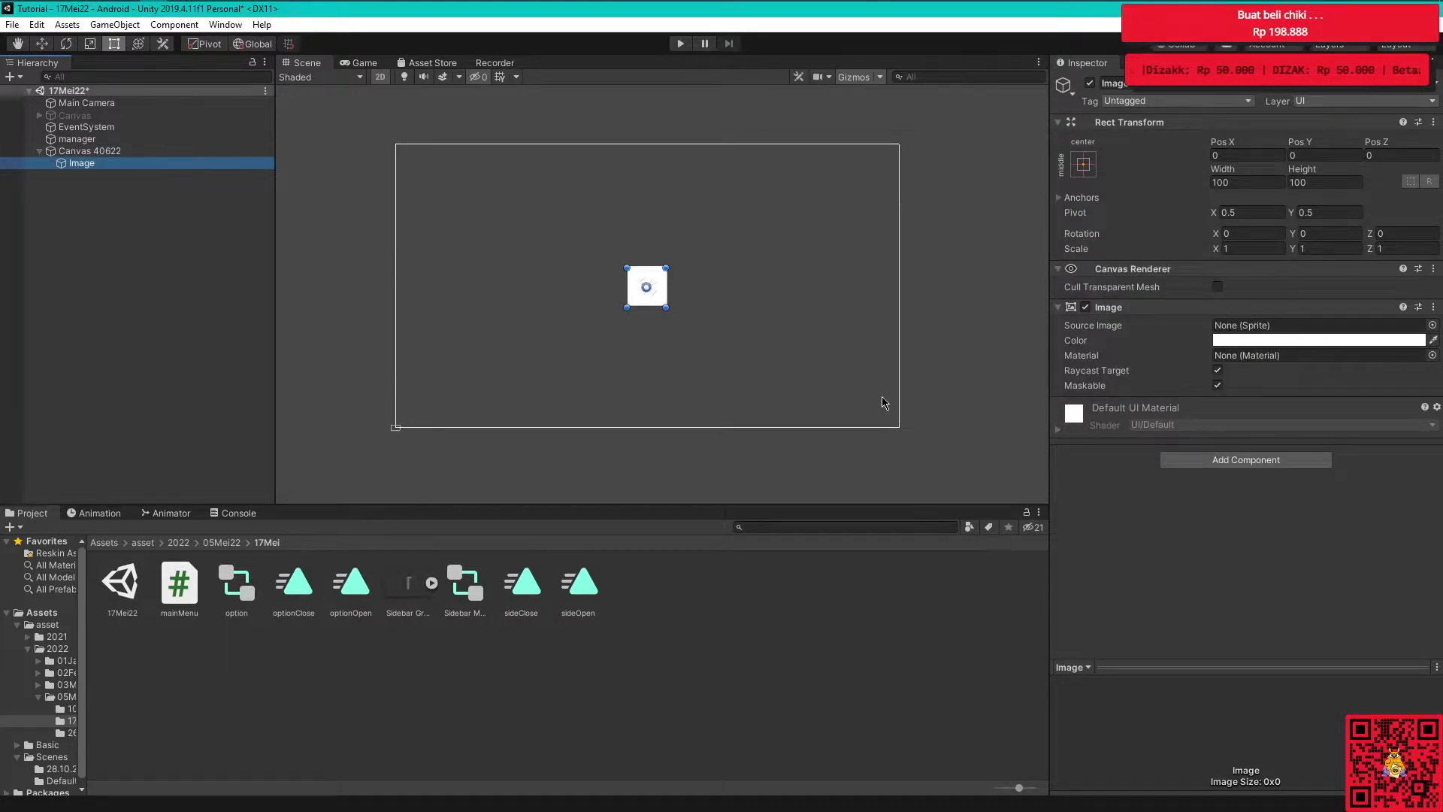
click(143, 151)
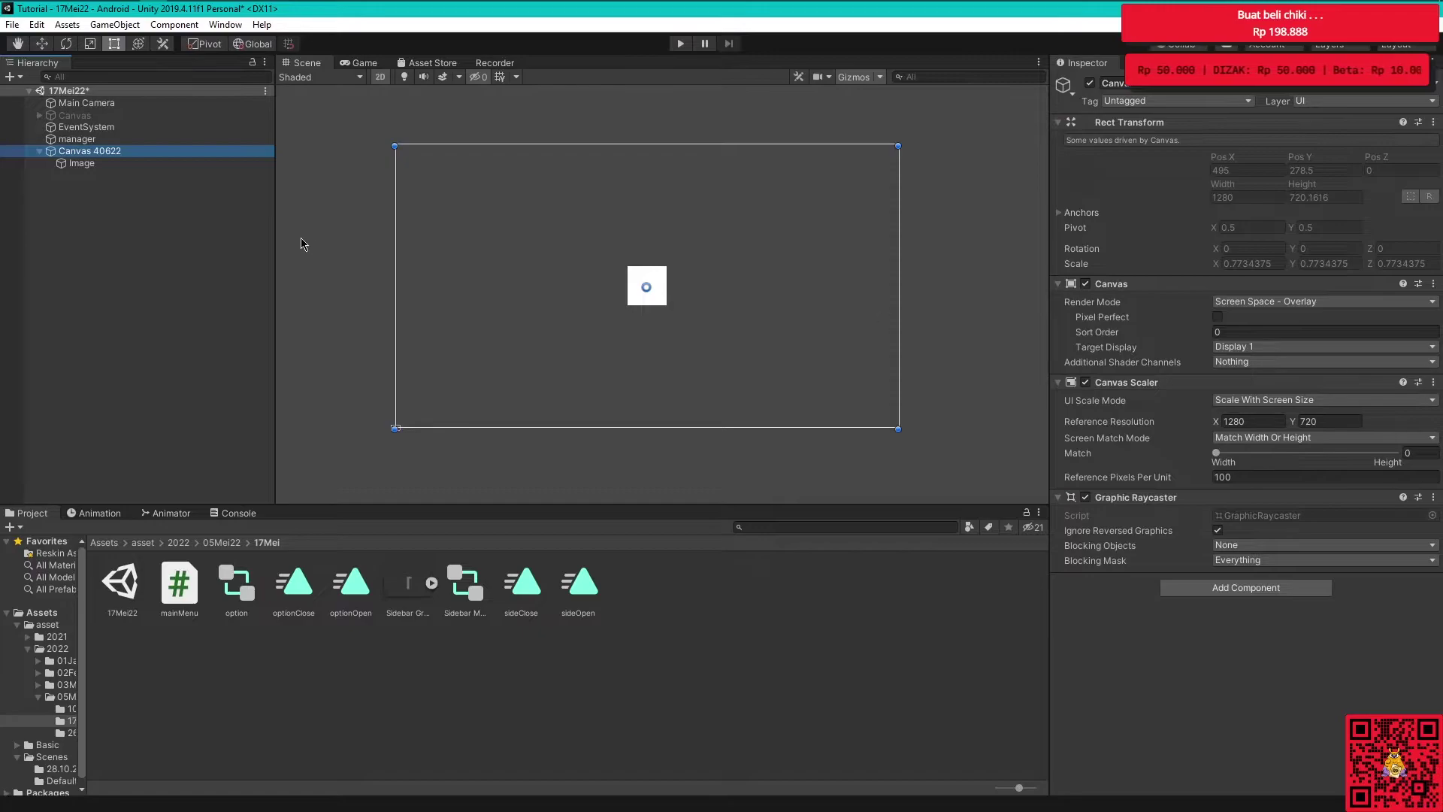
click(151, 166)
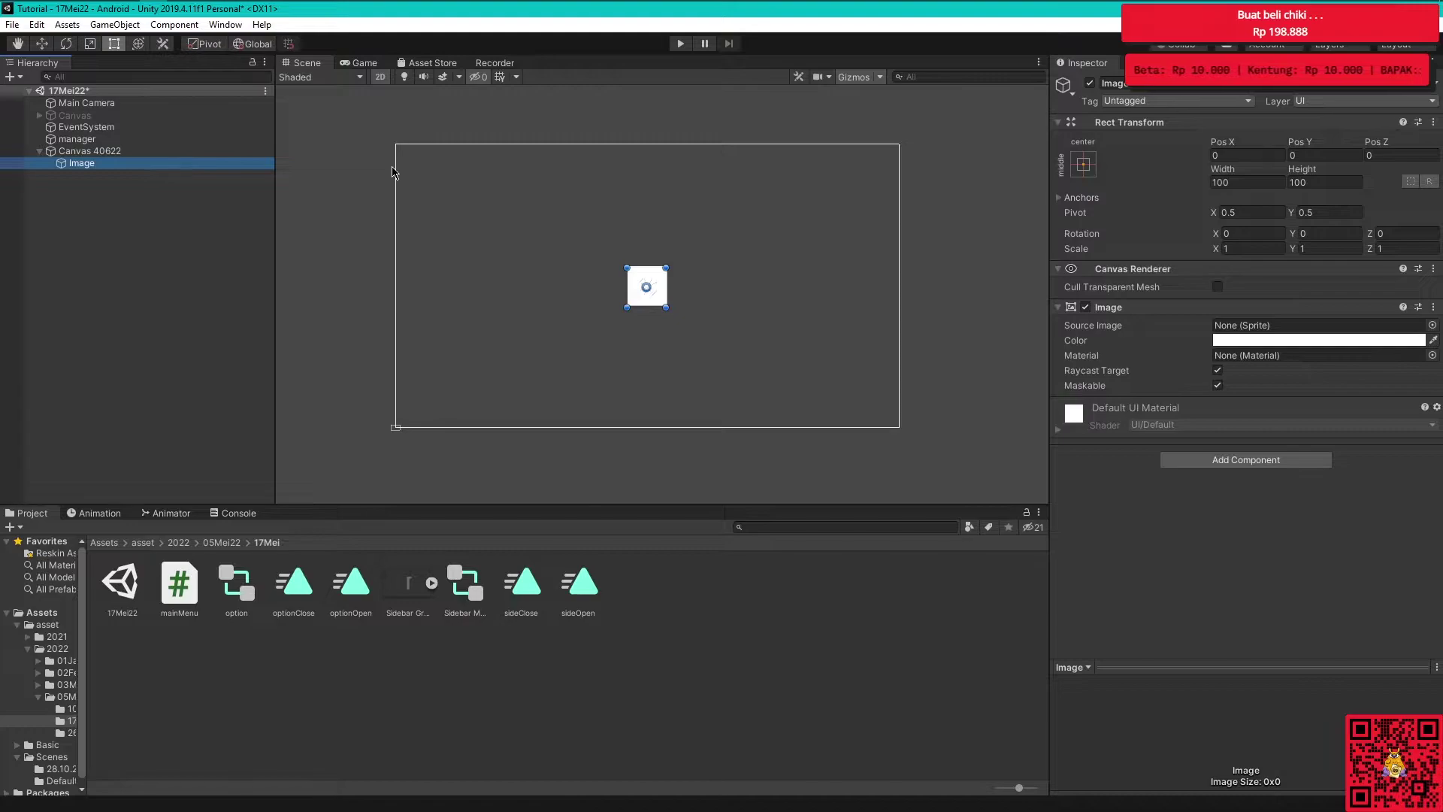
click(1085, 163)
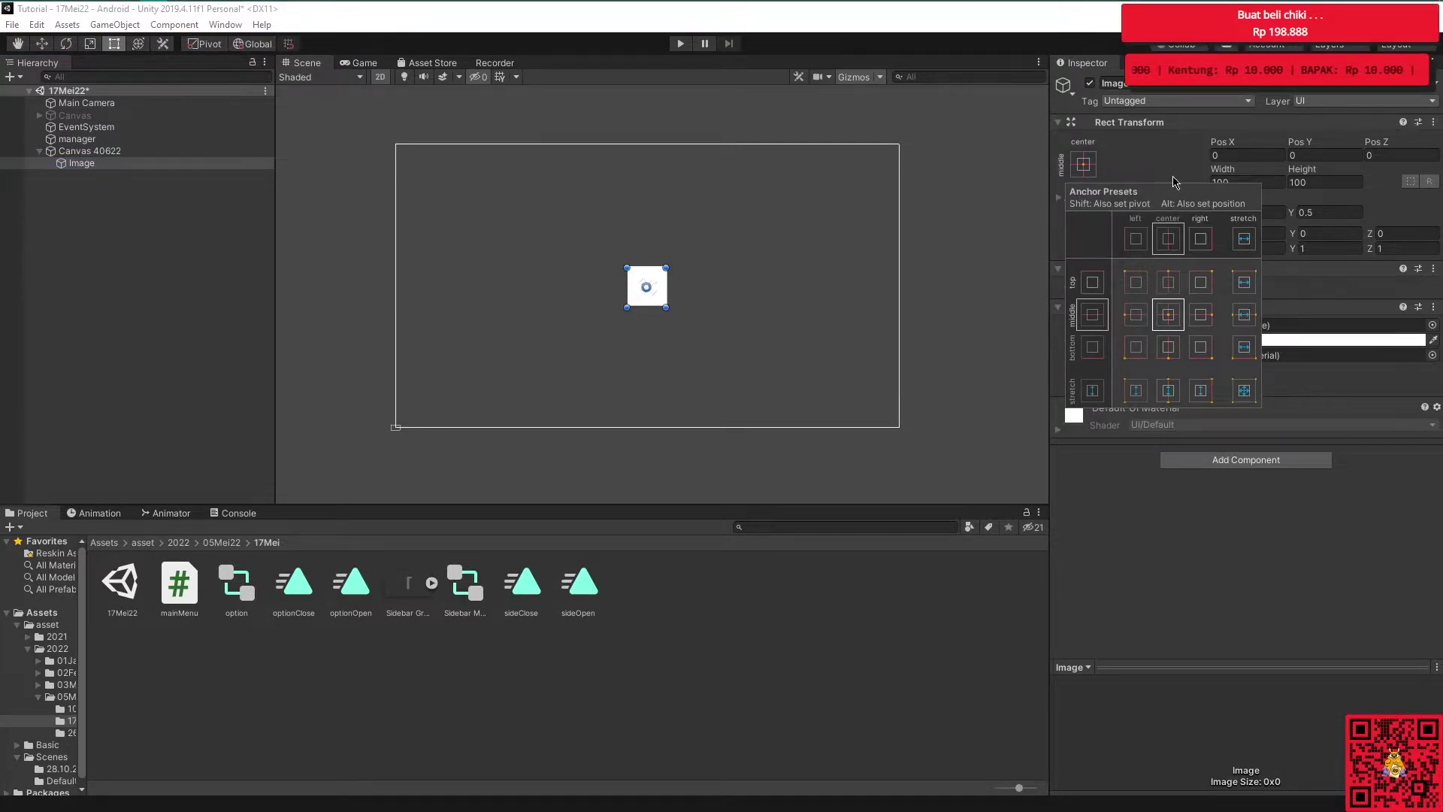
click(106, 166)
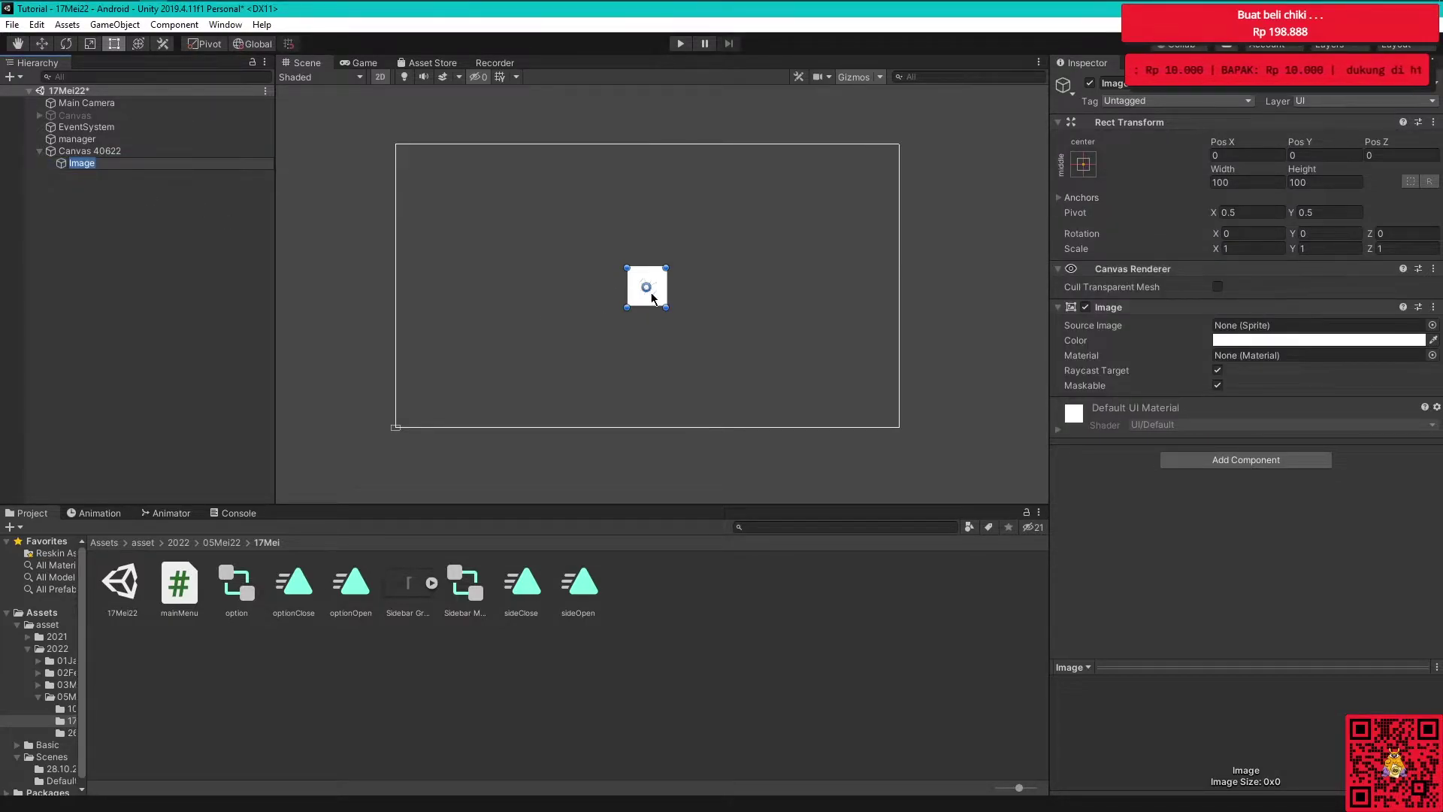
text(w)
click(134, 193)
click(129, 166)
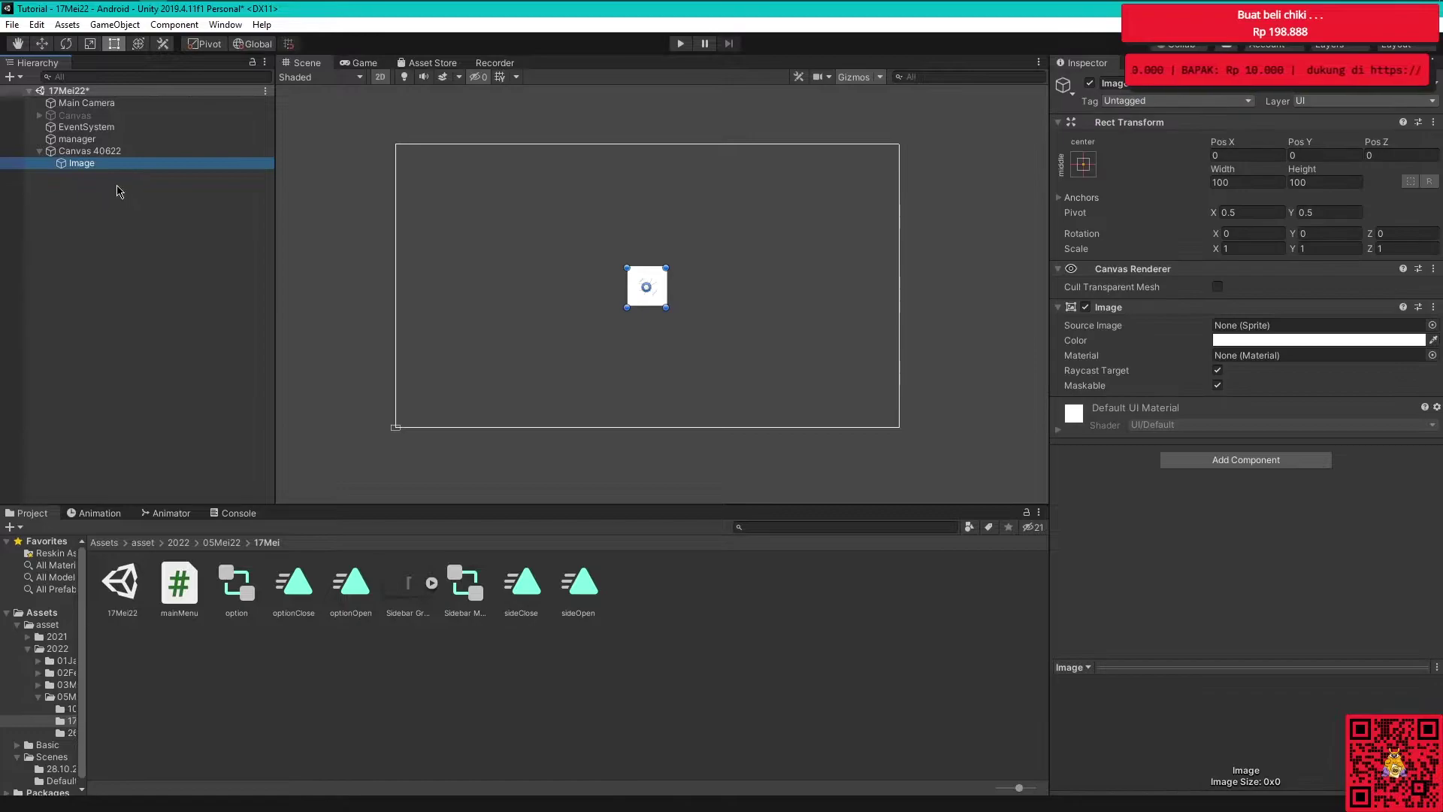
click(142, 180)
Drag the white Image to the canvas's top-right corner (Pos X 587, Pos Y 307) and view it in Game
key(w)
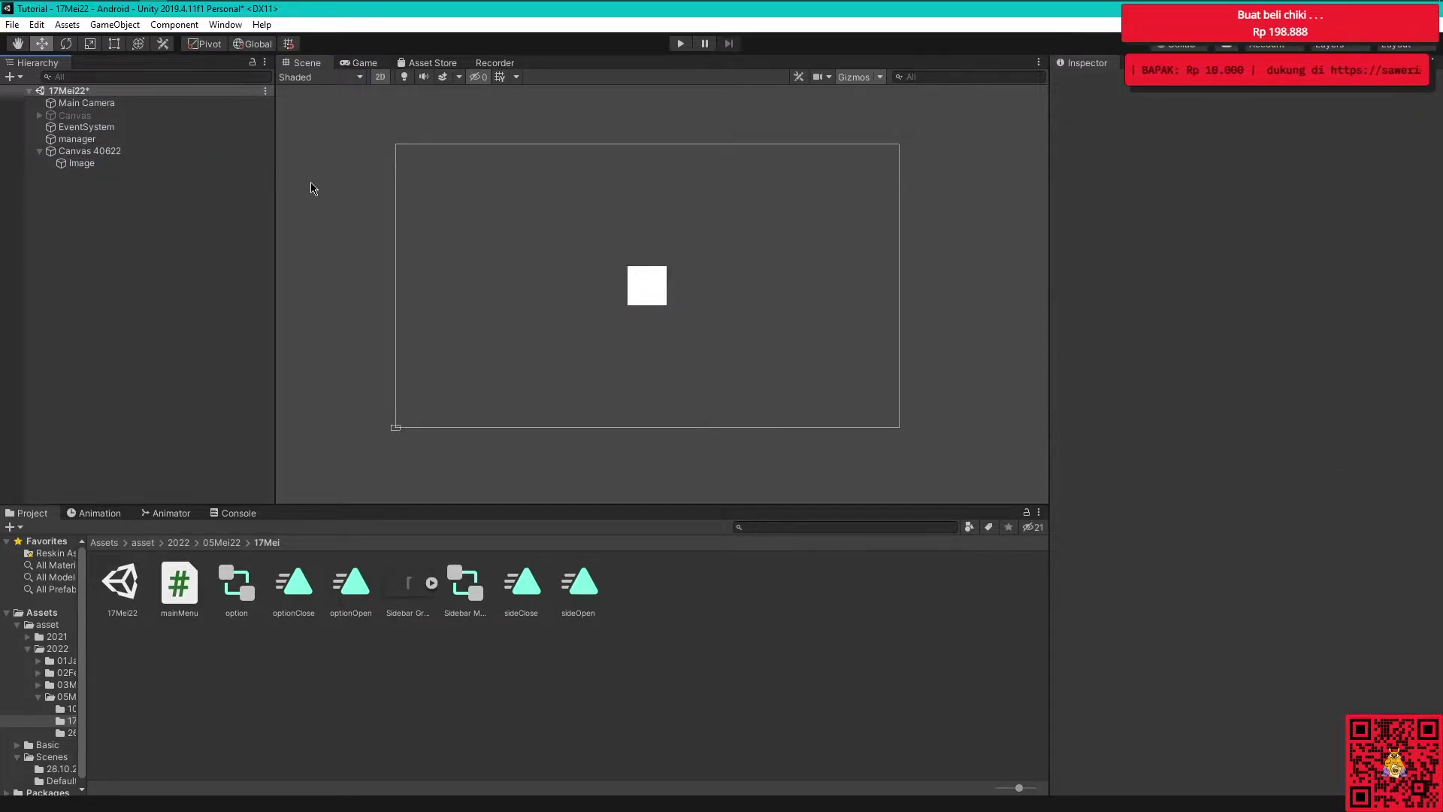
click(162, 164)
drag(651, 284, 884, 163)
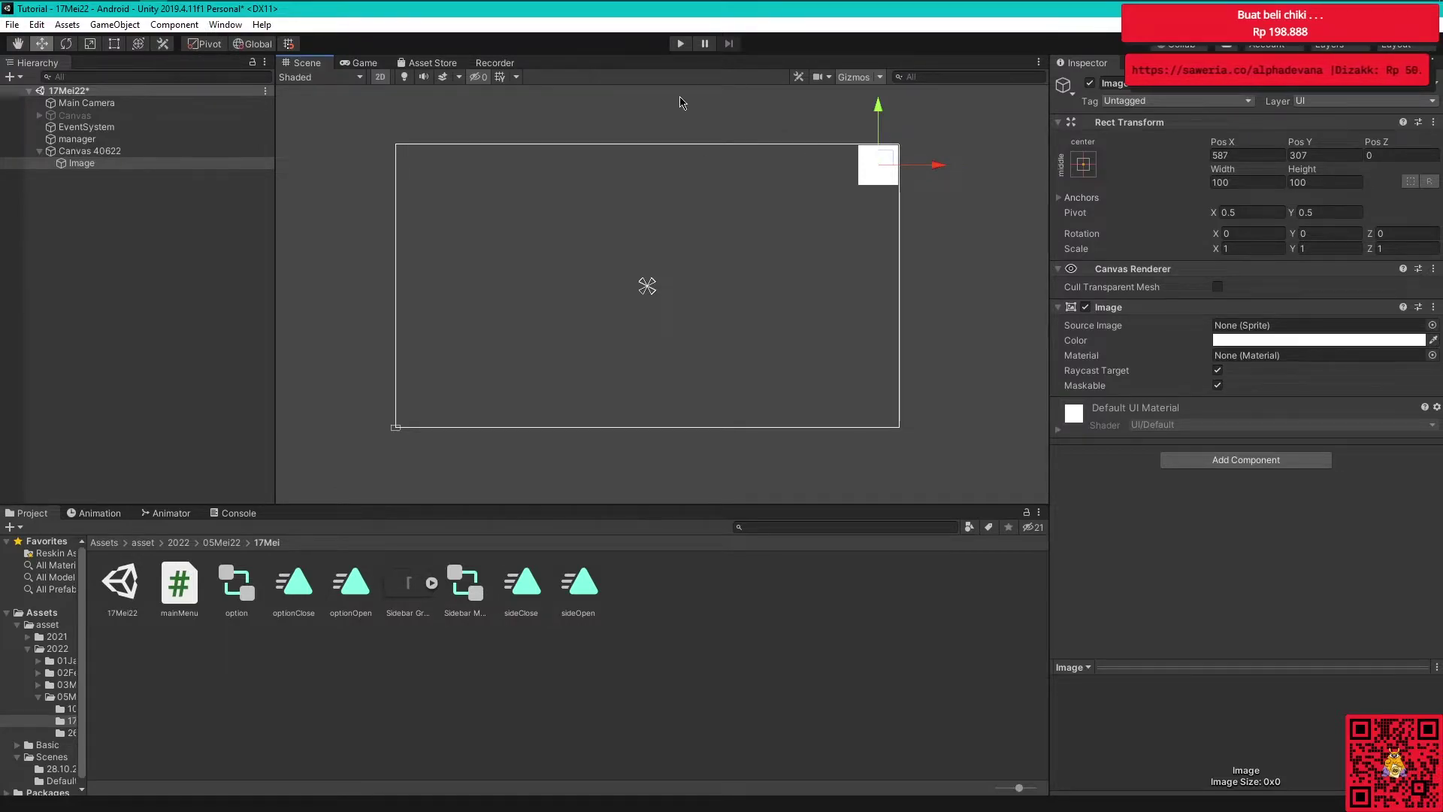
click(361, 65)
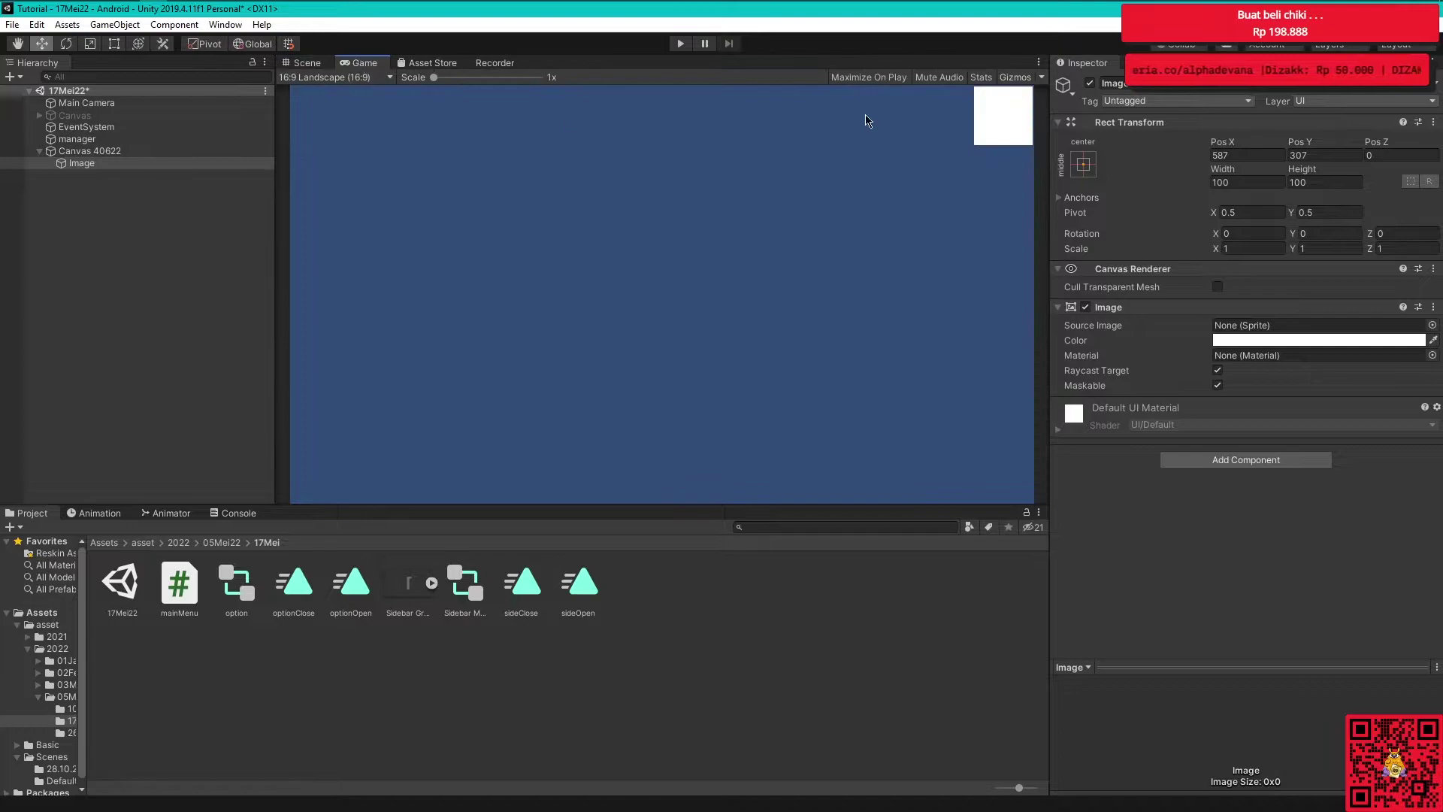
click(347, 78)
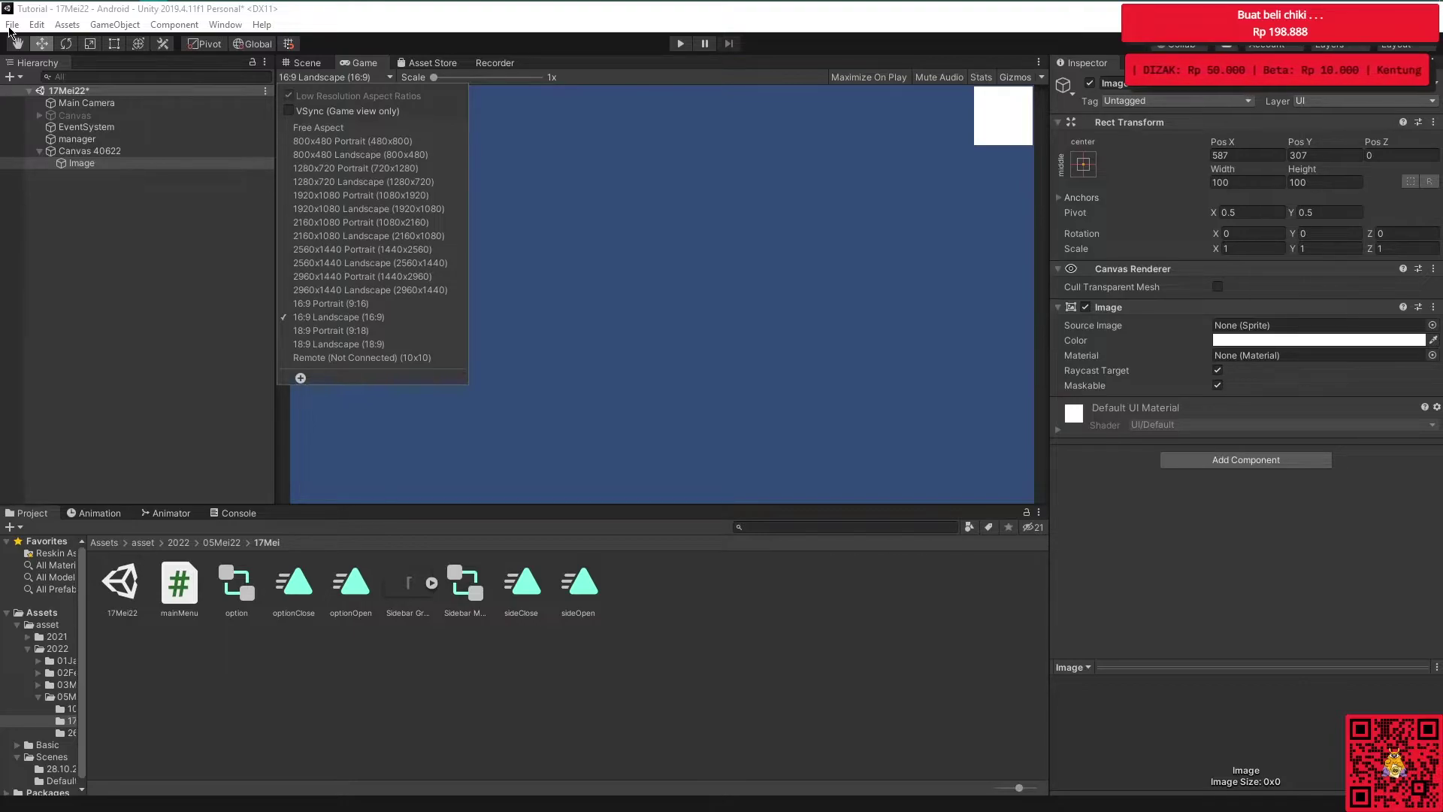
click(11, 27)
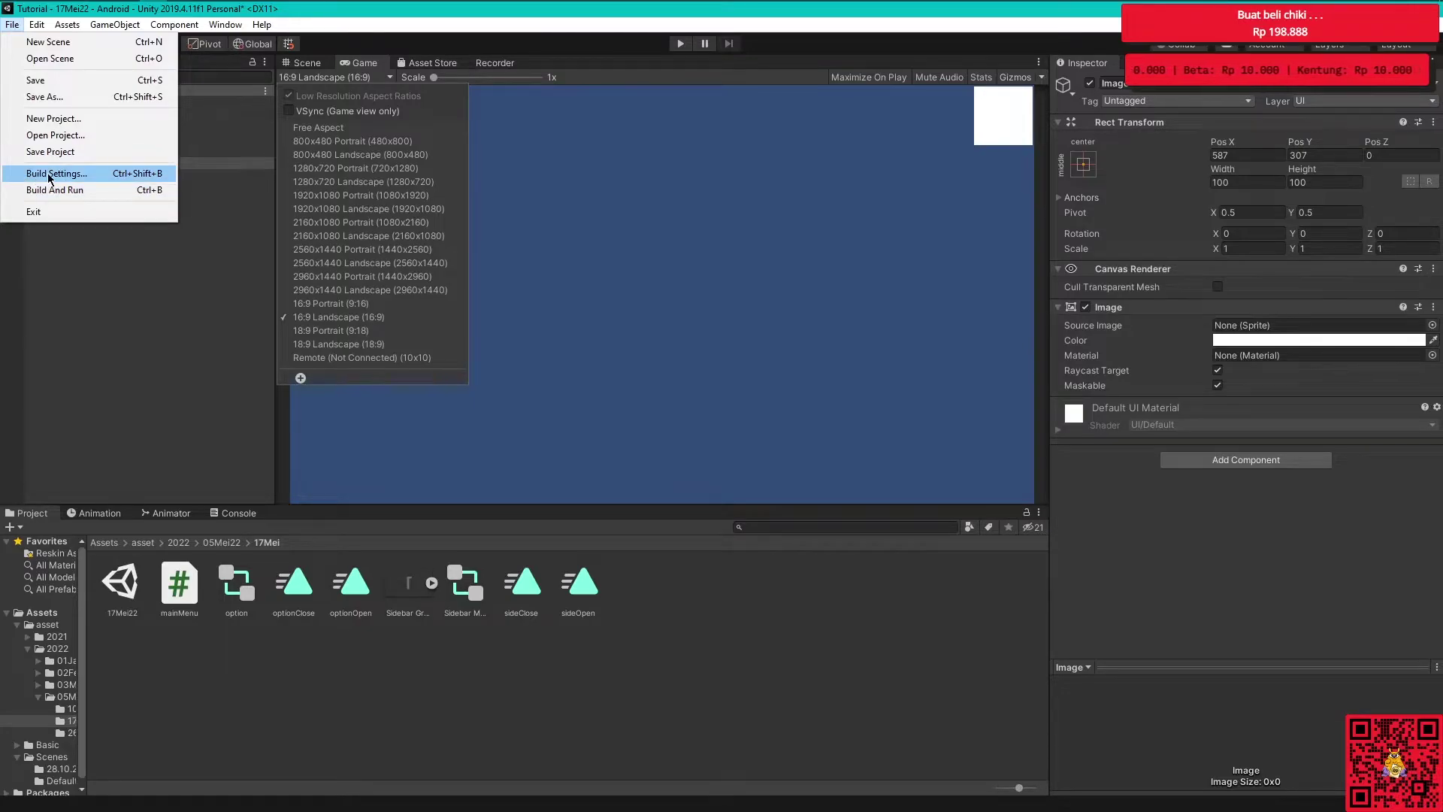
click(48, 173)
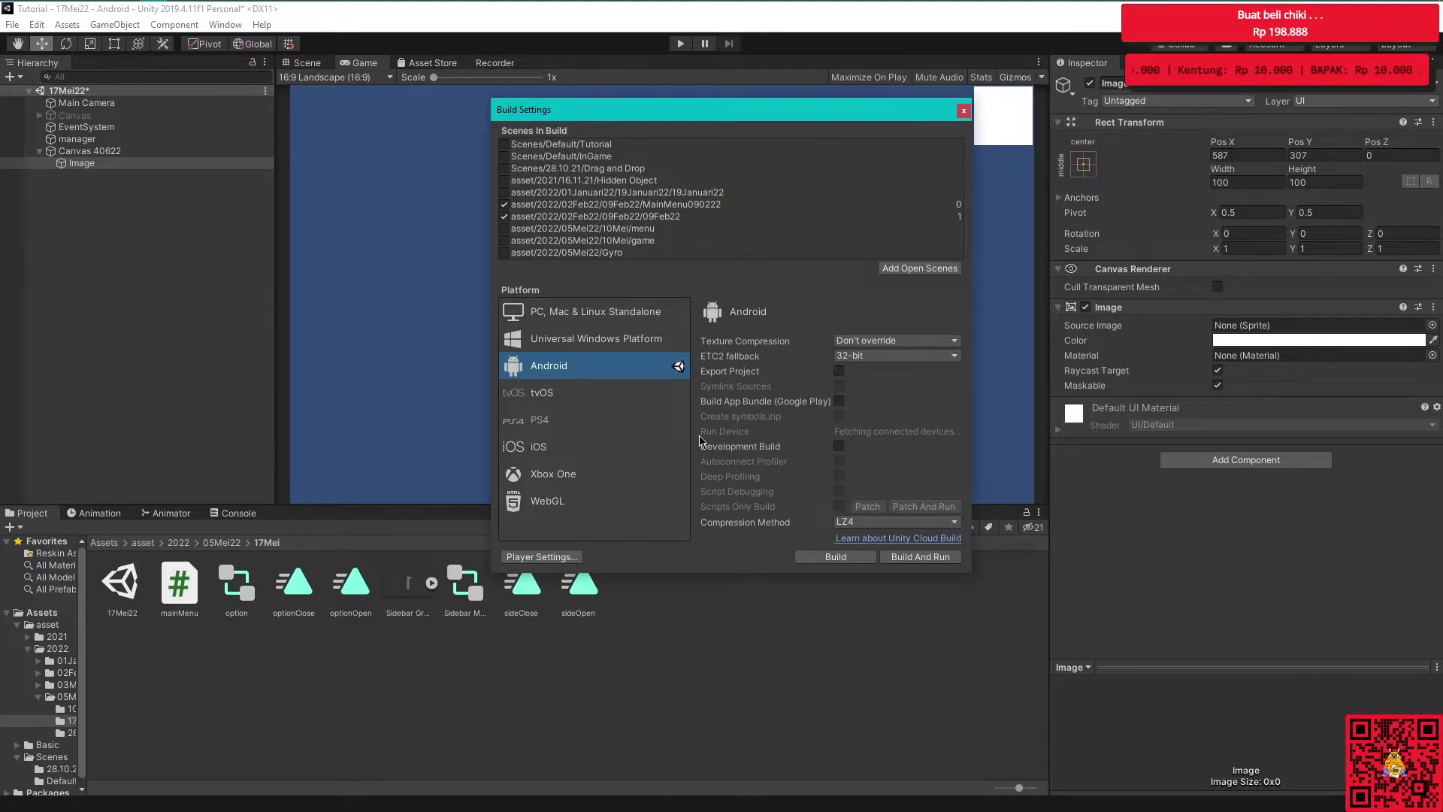
click(569, 306)
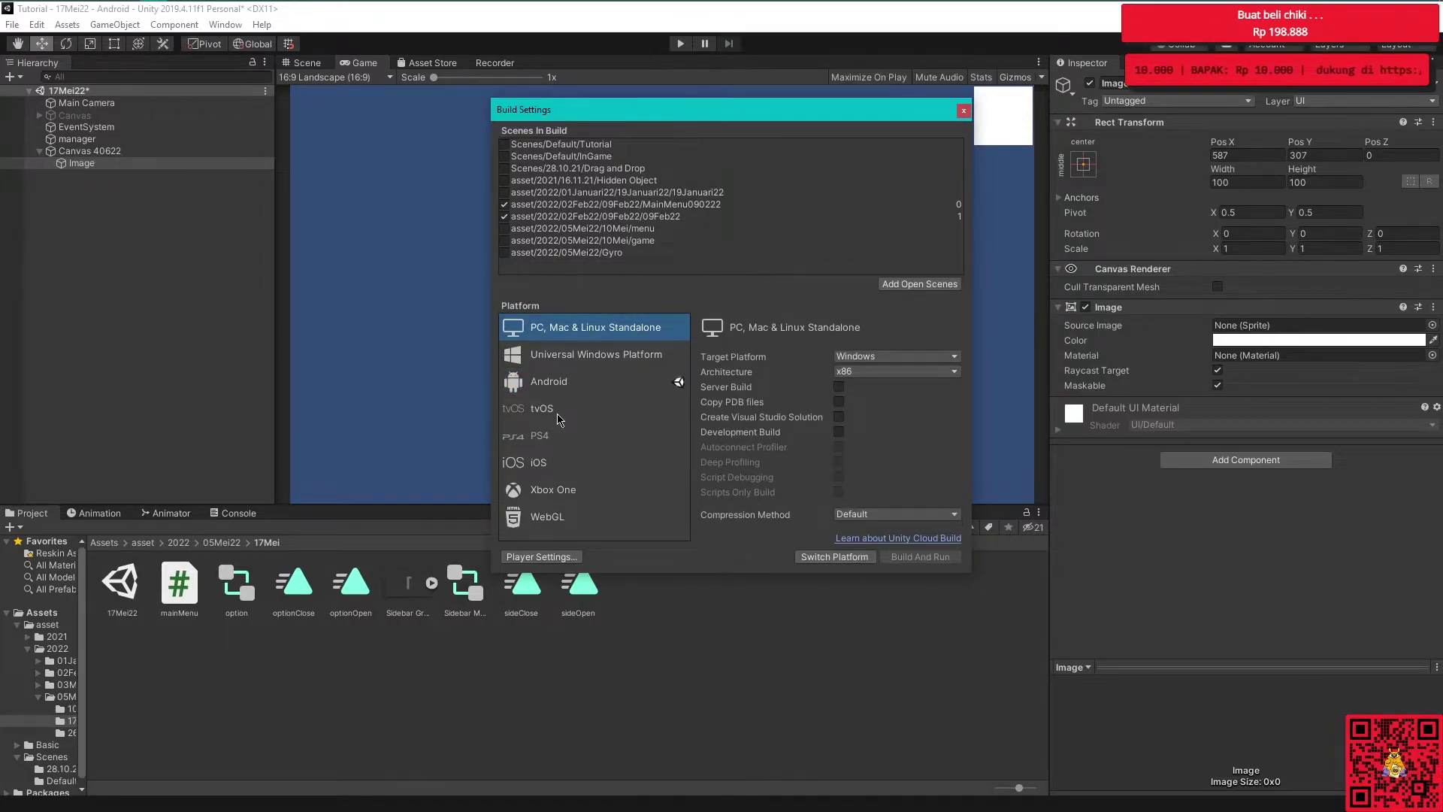
click(584, 383)
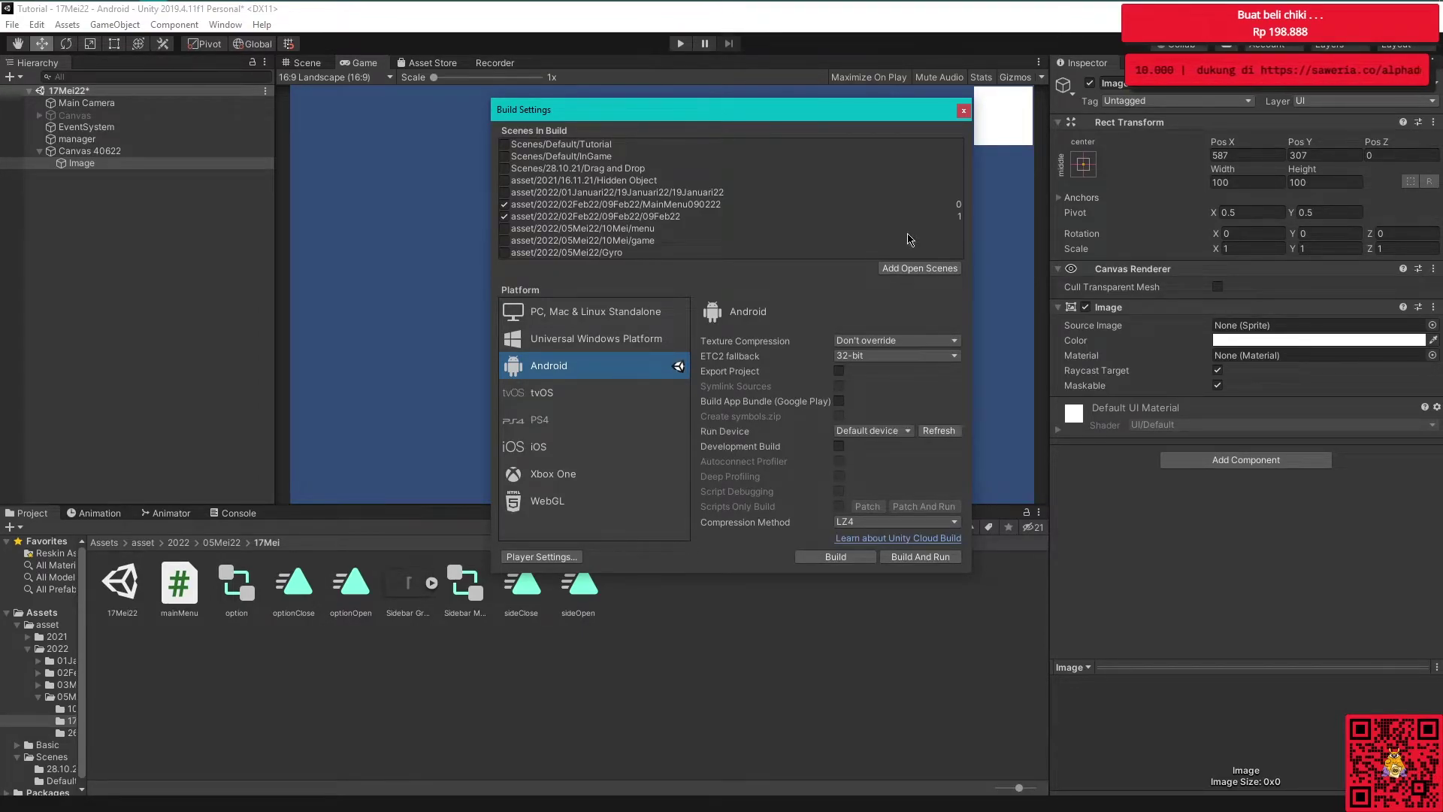
click(964, 112)
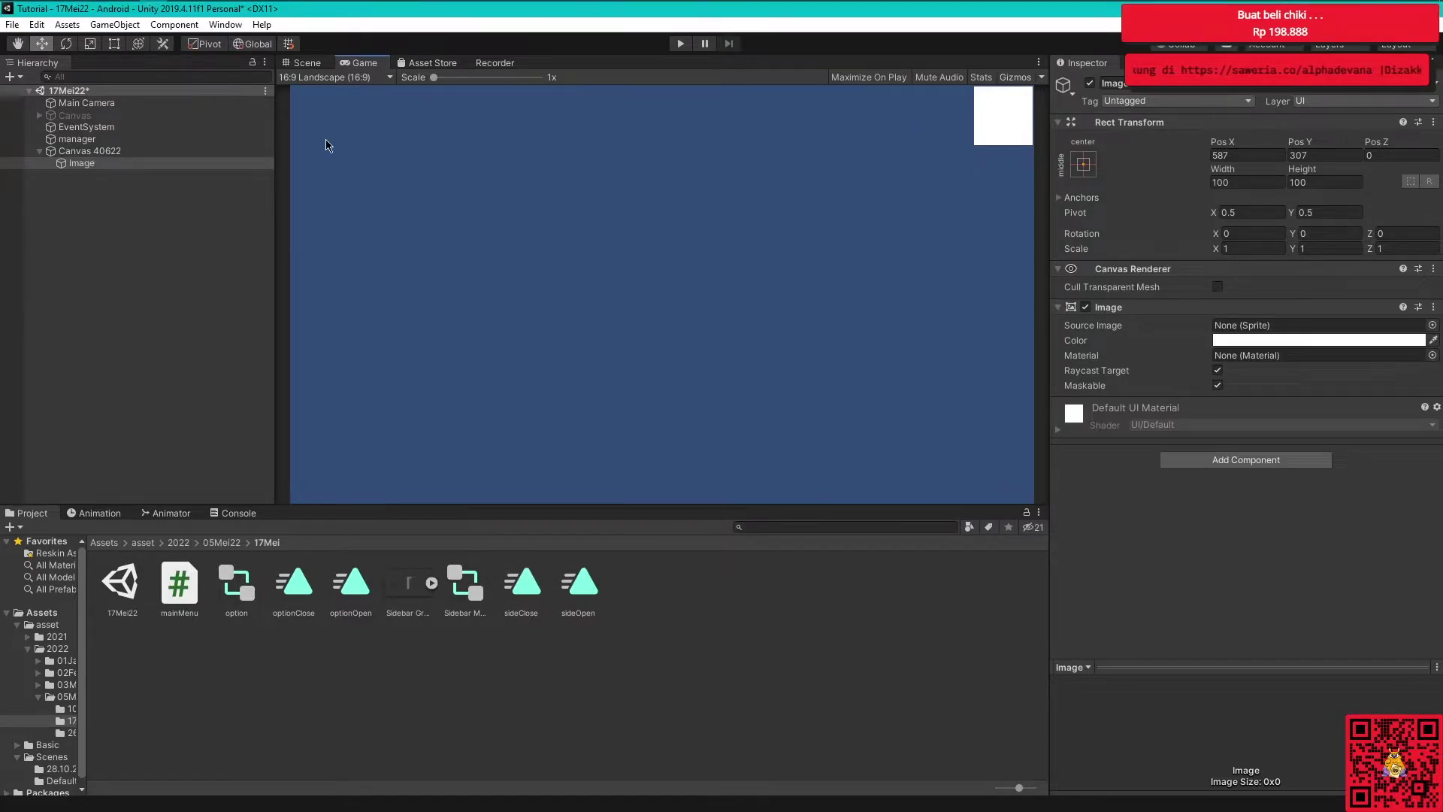
Preview the game at 9:16 portrait and 18:9 landscape, then return to 16:9 Landscape
click(331, 77)
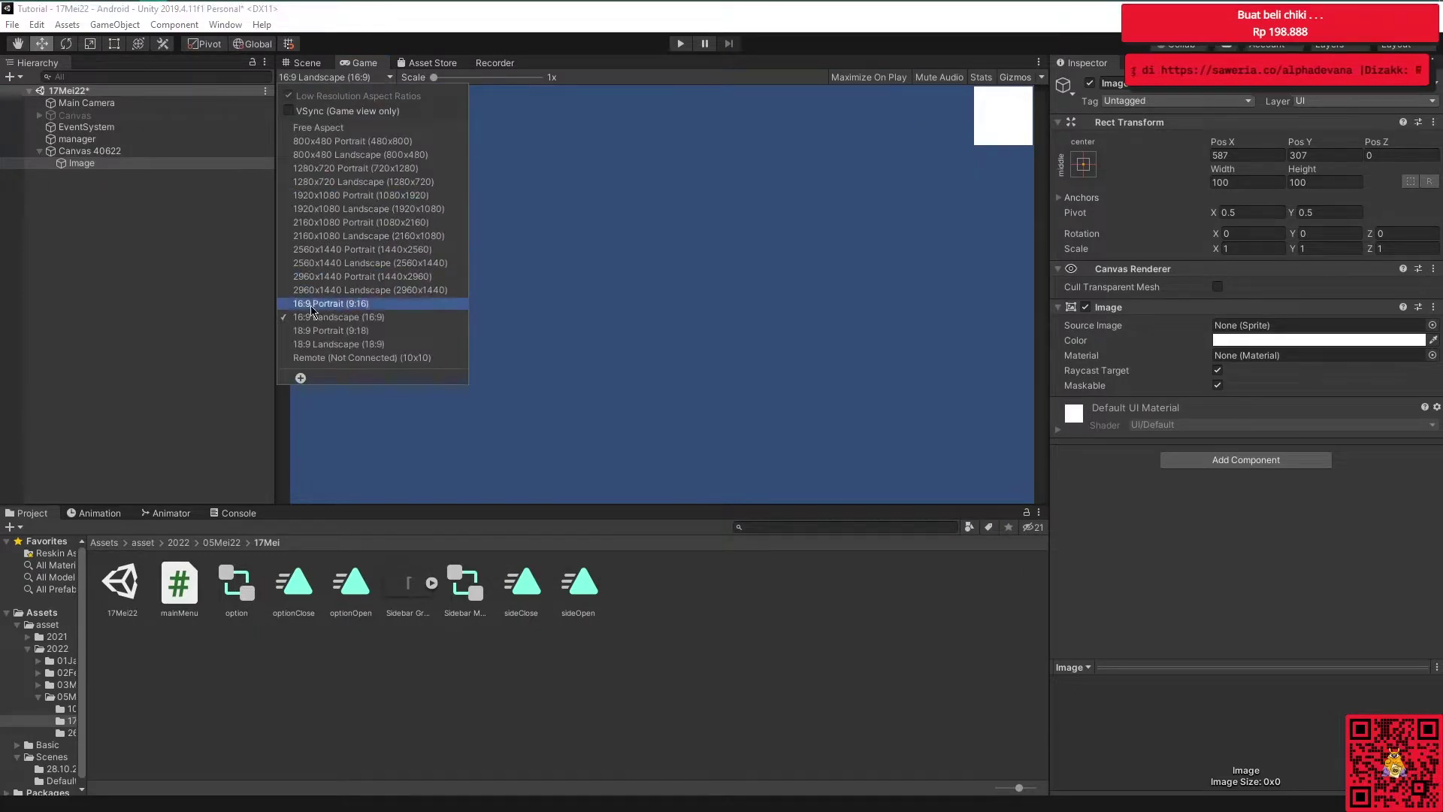
click(367, 311)
click(378, 80)
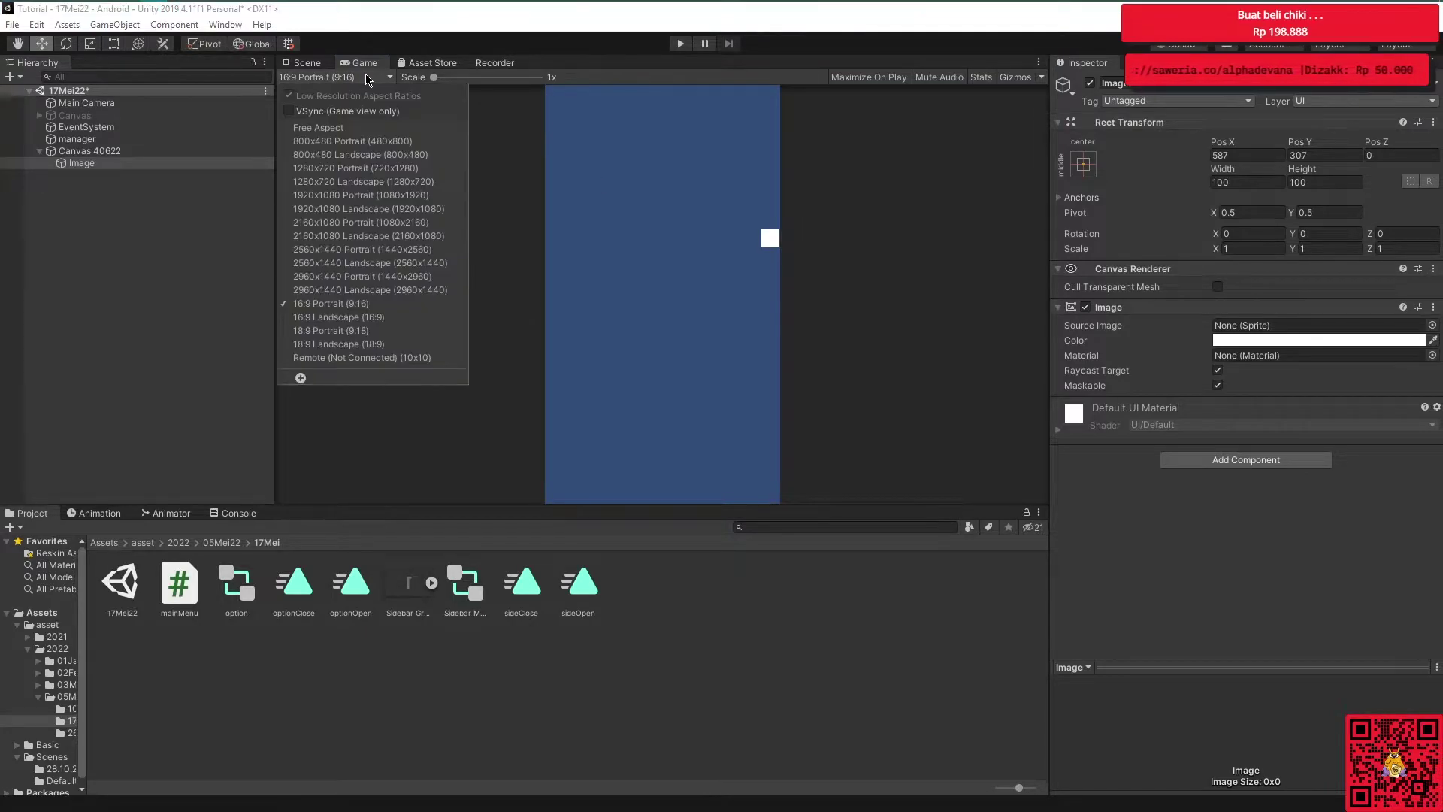
click(361, 344)
click(352, 80)
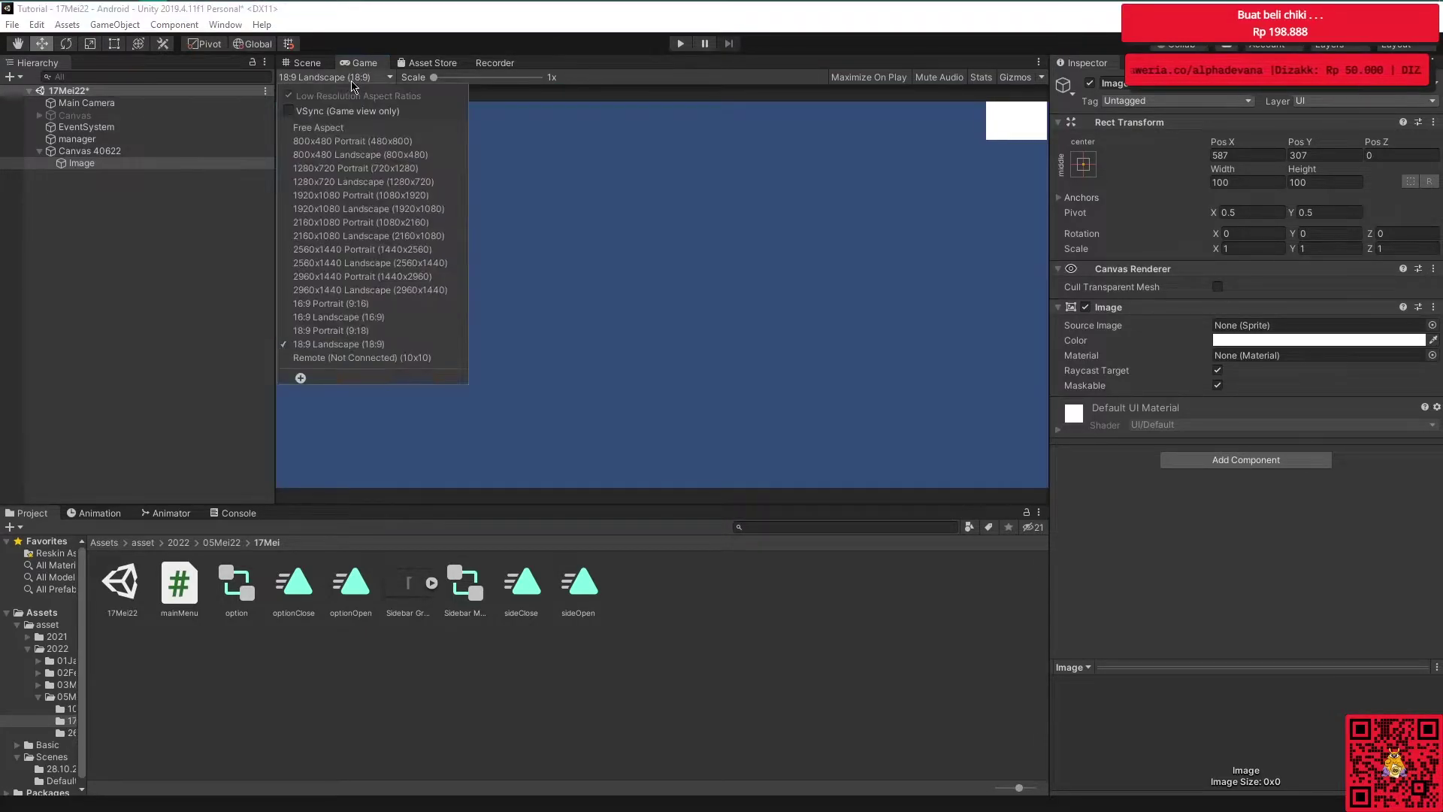
click(386, 318)
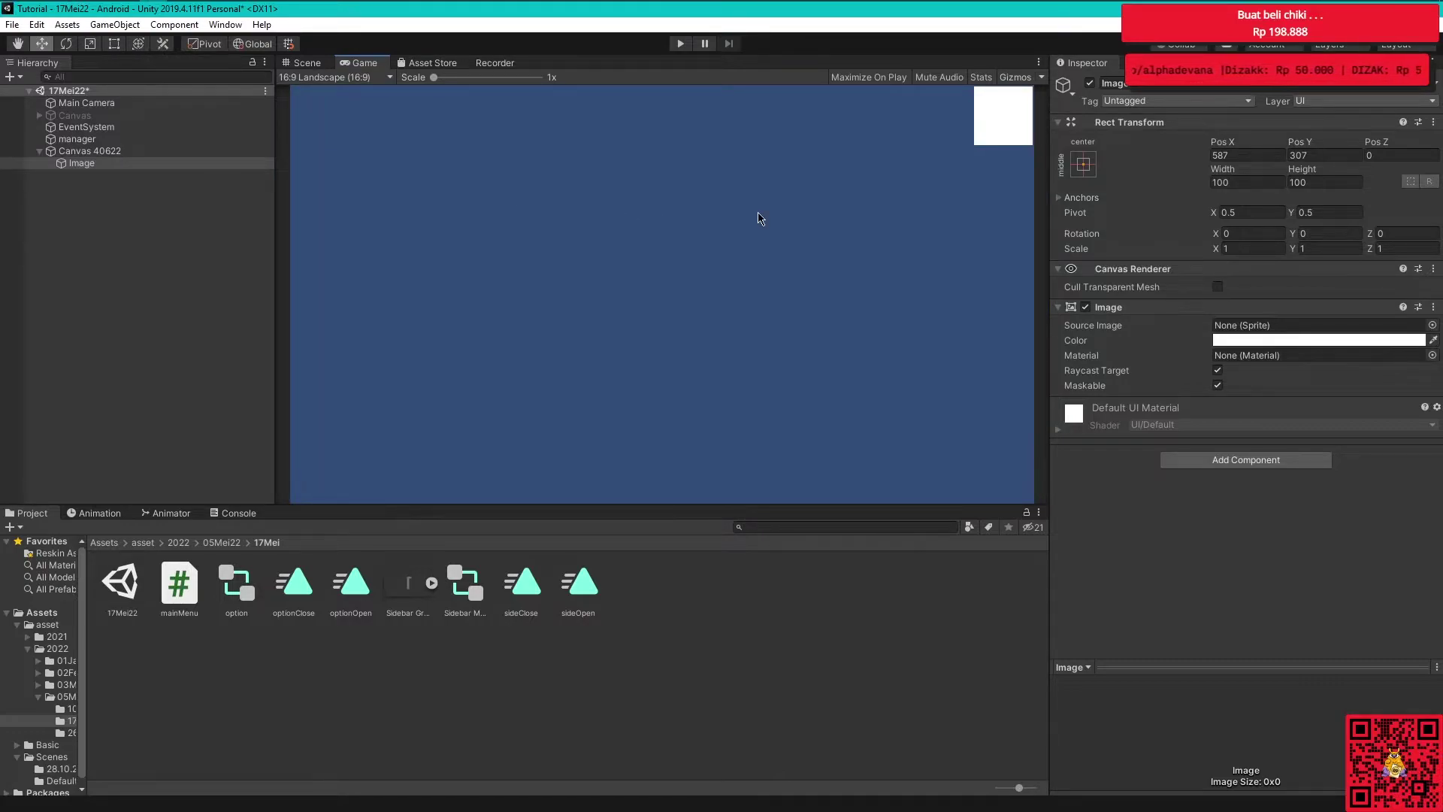
Look over the white Image's anchor presets and close them without changes
click(1084, 170)
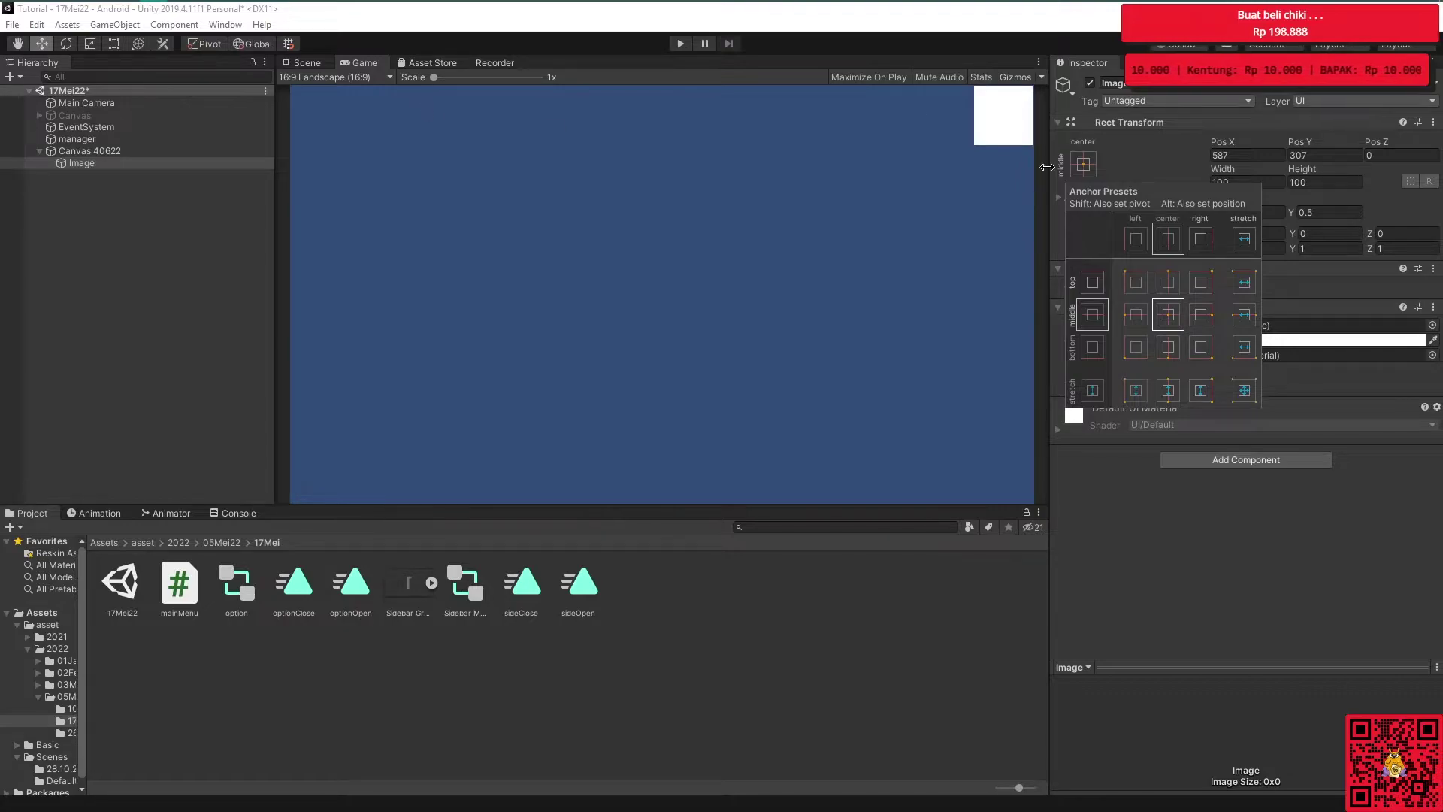
click(926, 46)
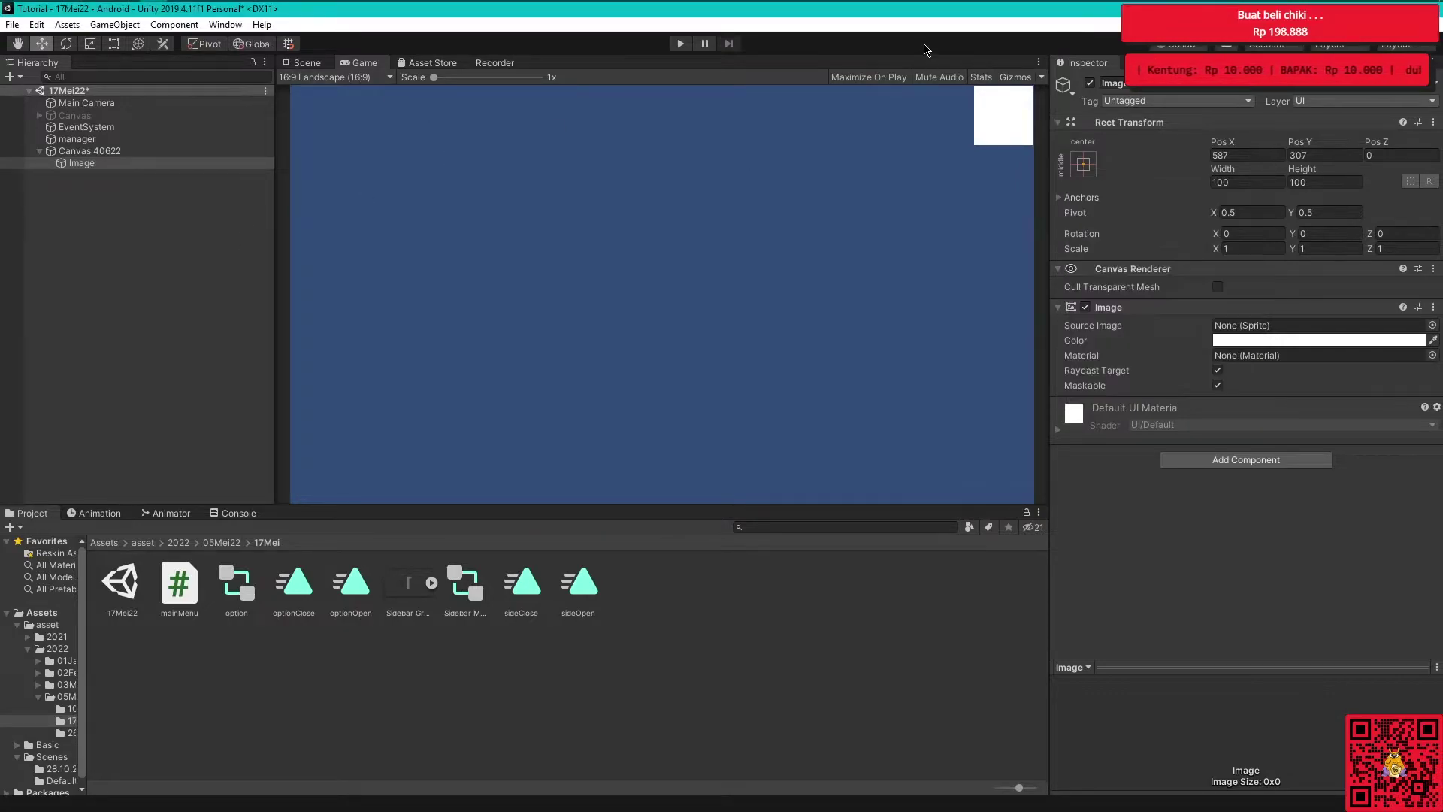
click(1083, 164)
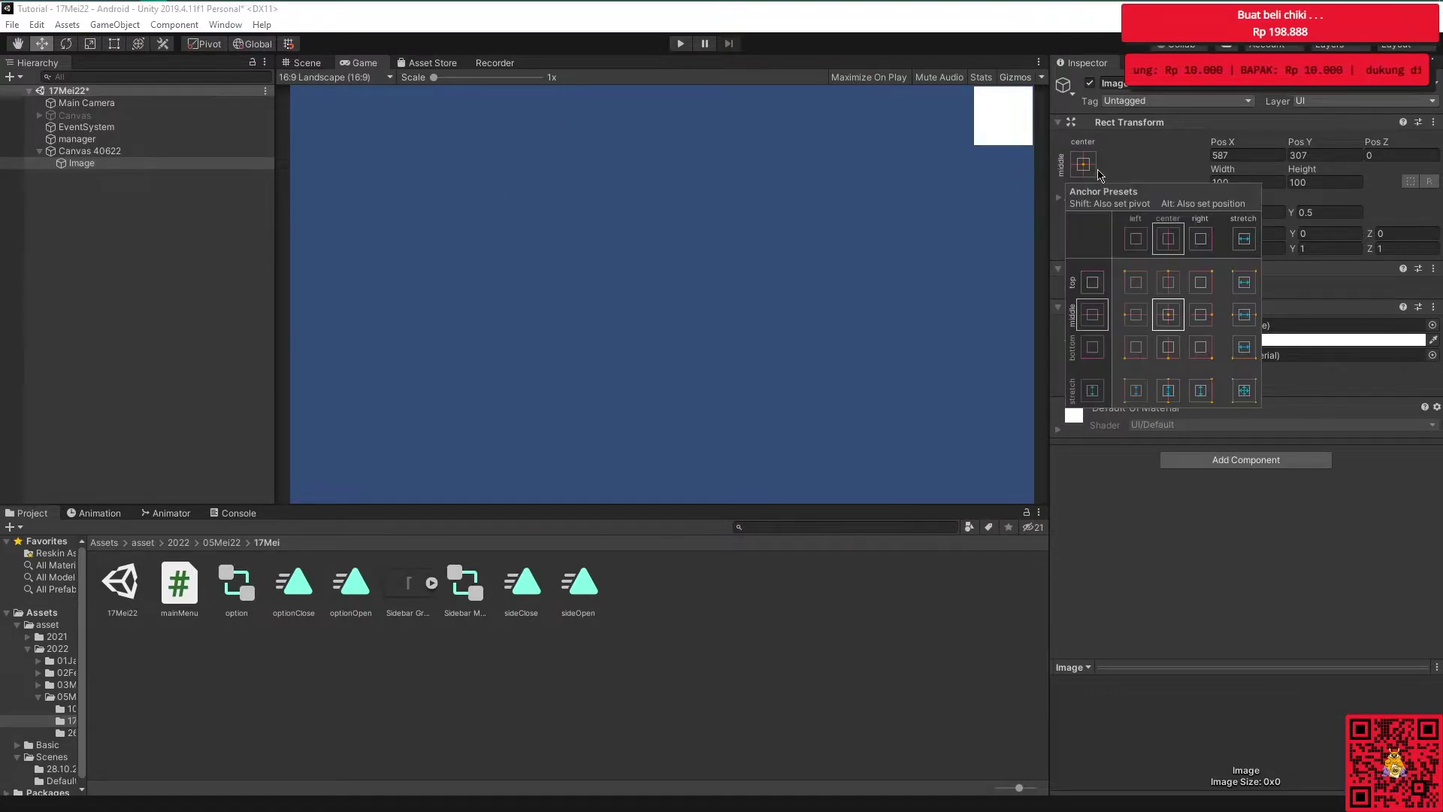
click(1148, 165)
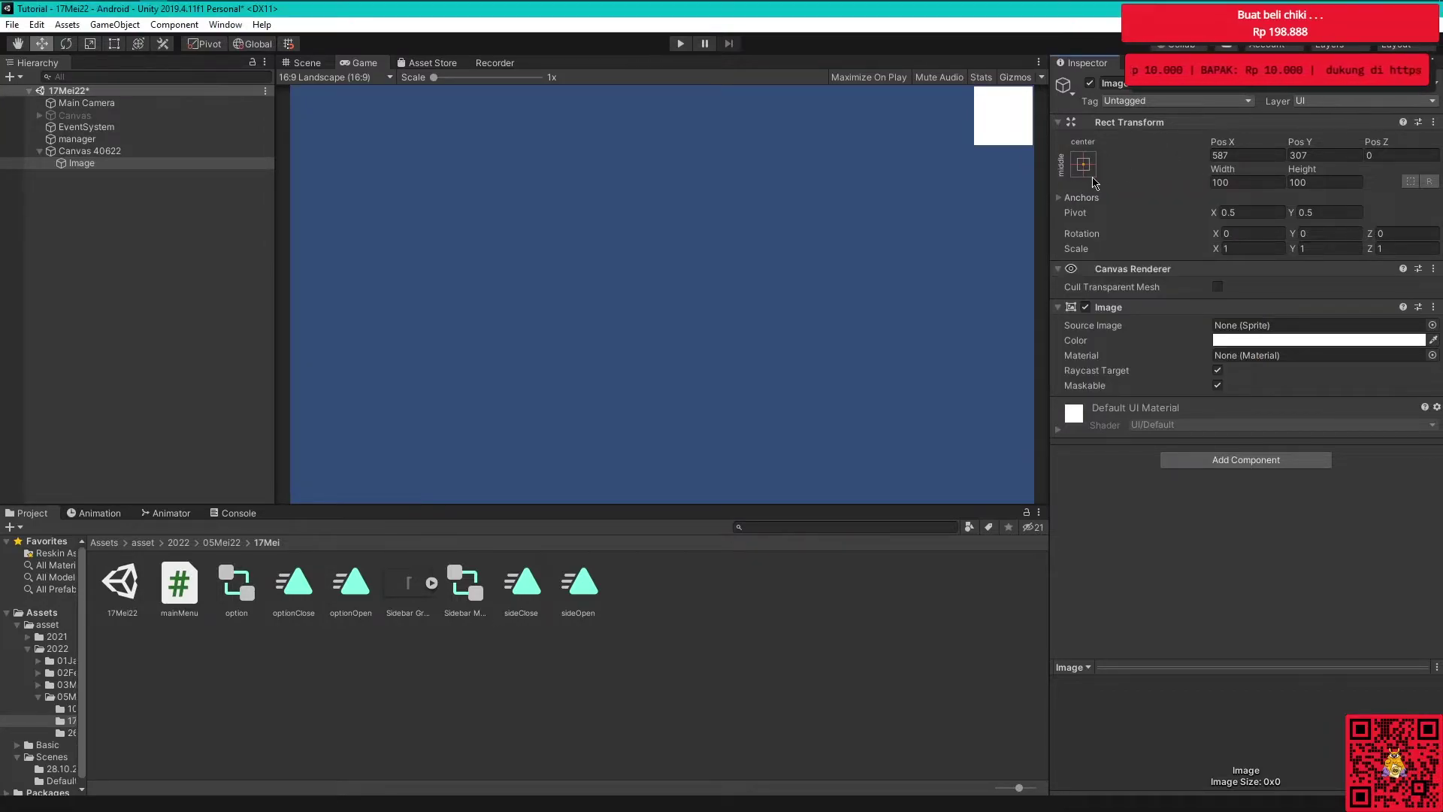
Add a UI Button under Canvas 40622 and view it in the Scene editor
right_click(101, 151)
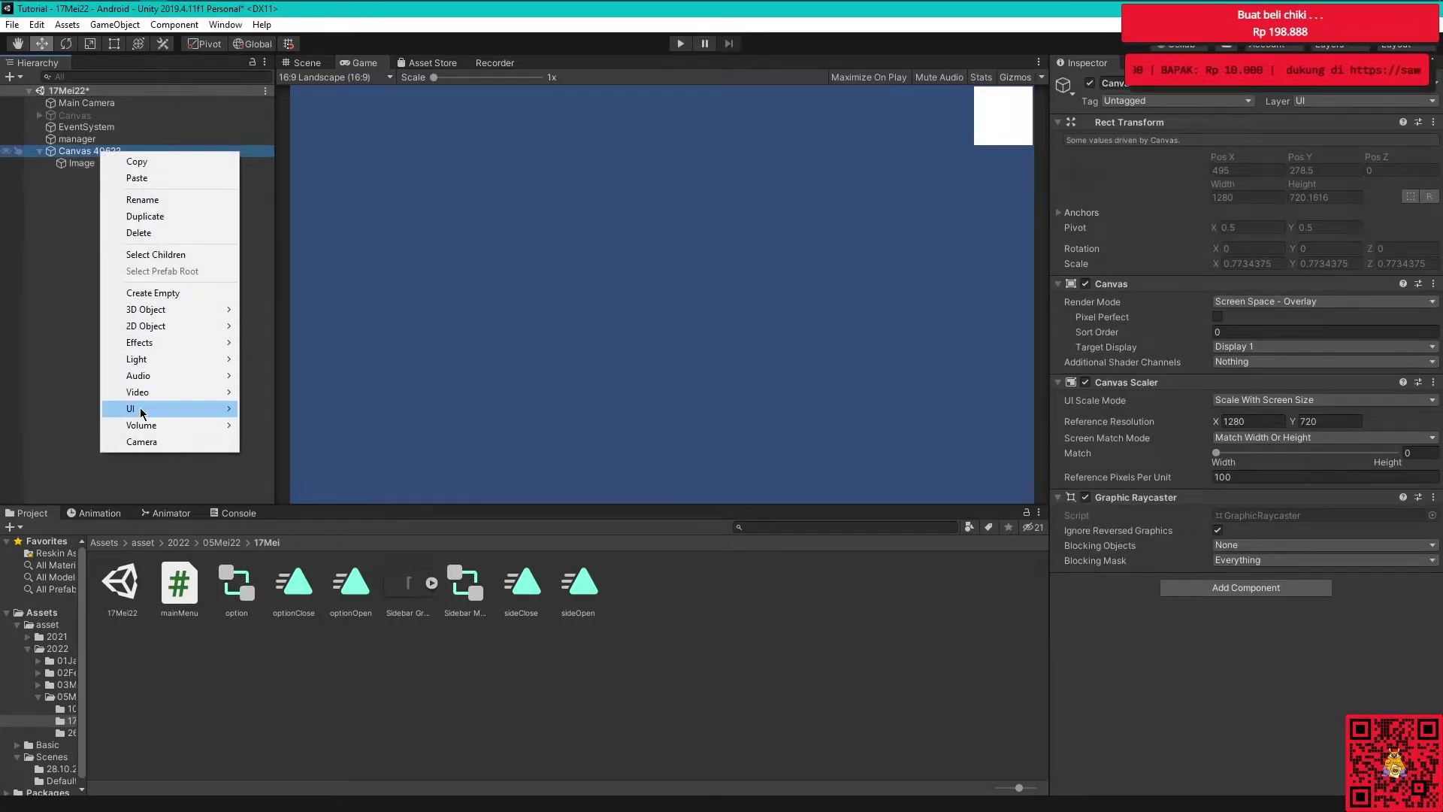
mouse_move(140, 407)
click(300, 485)
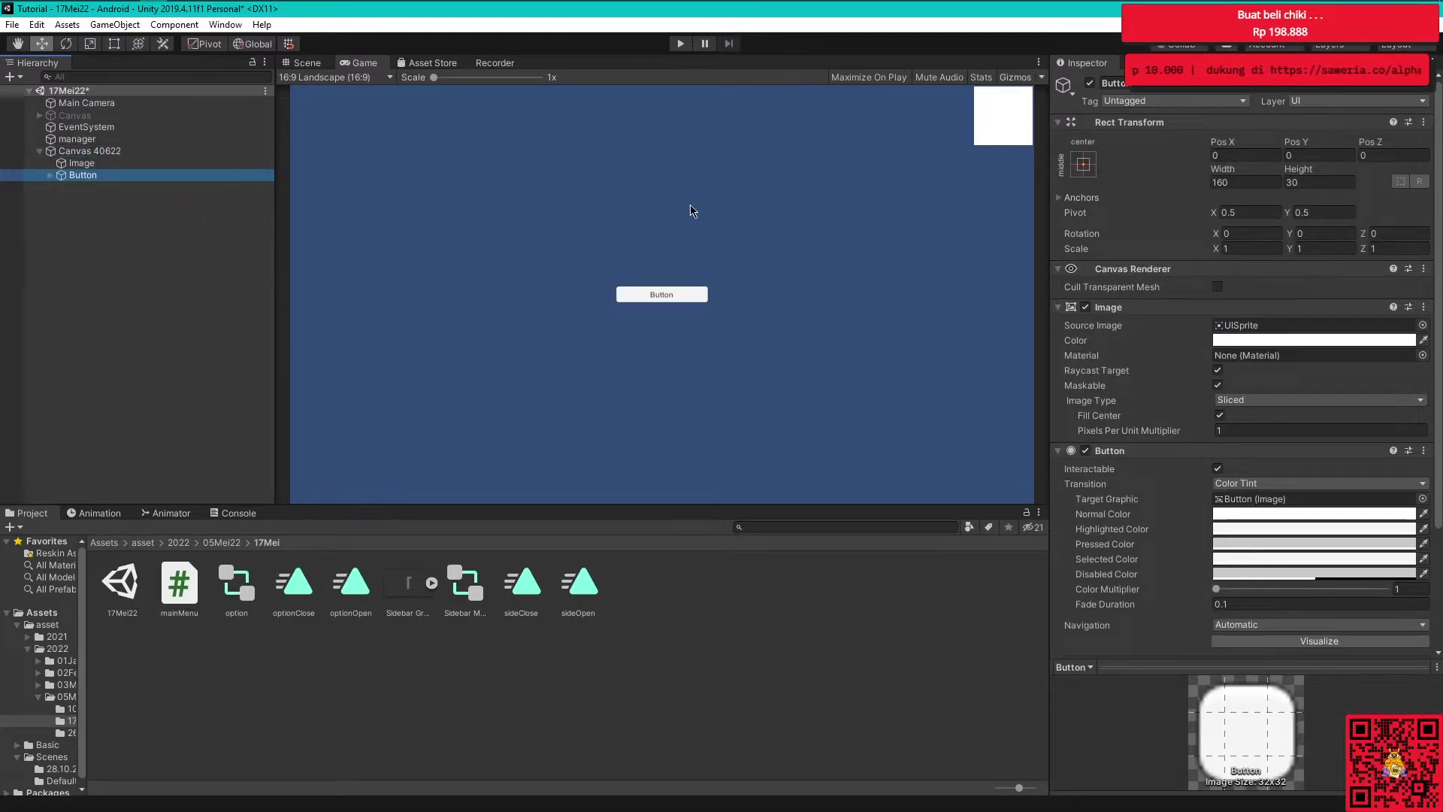
click(308, 63)
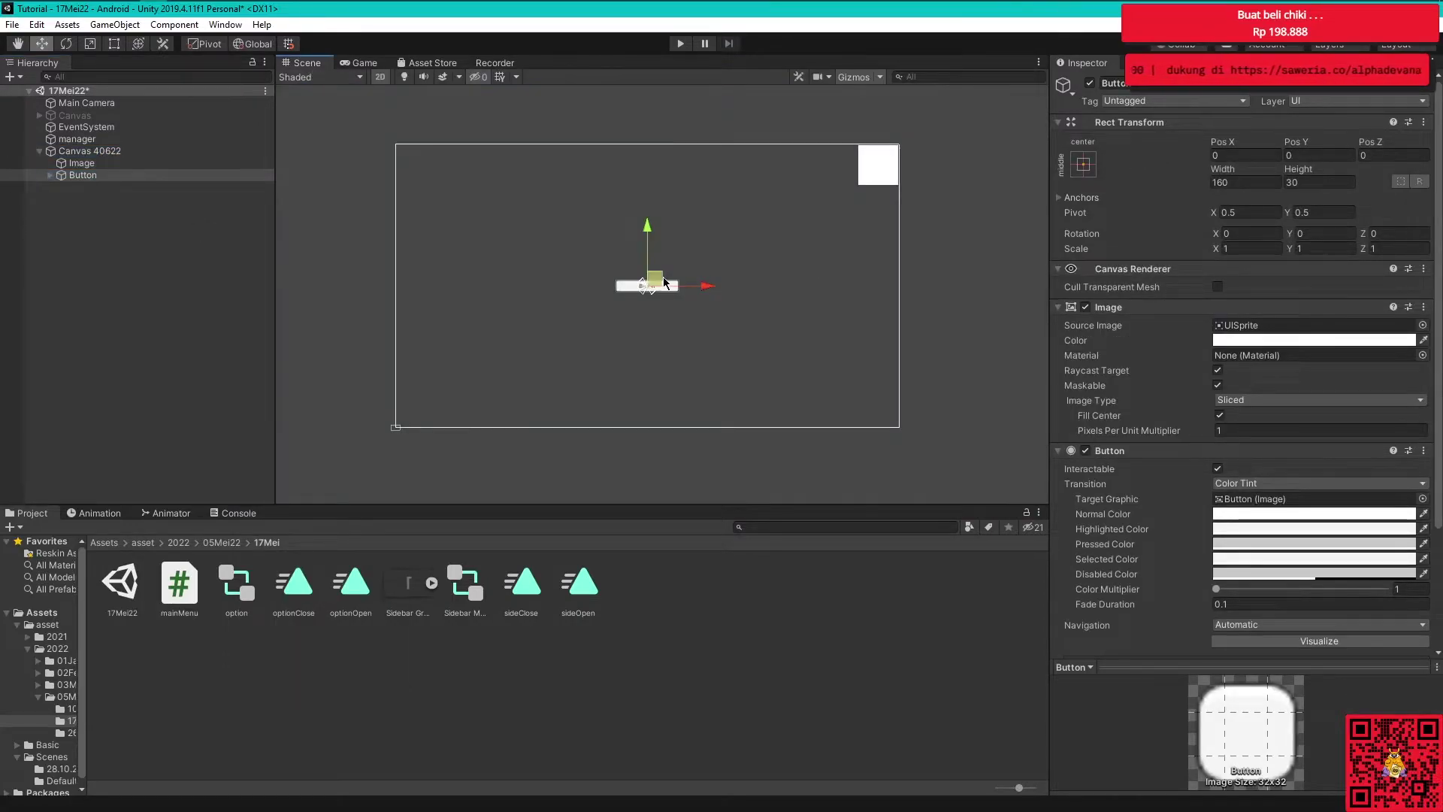
Drag the Button to Pos X 573, Pos Y 222 just below the white square, then return to the Game preview
drag(661, 289, 887, 197)
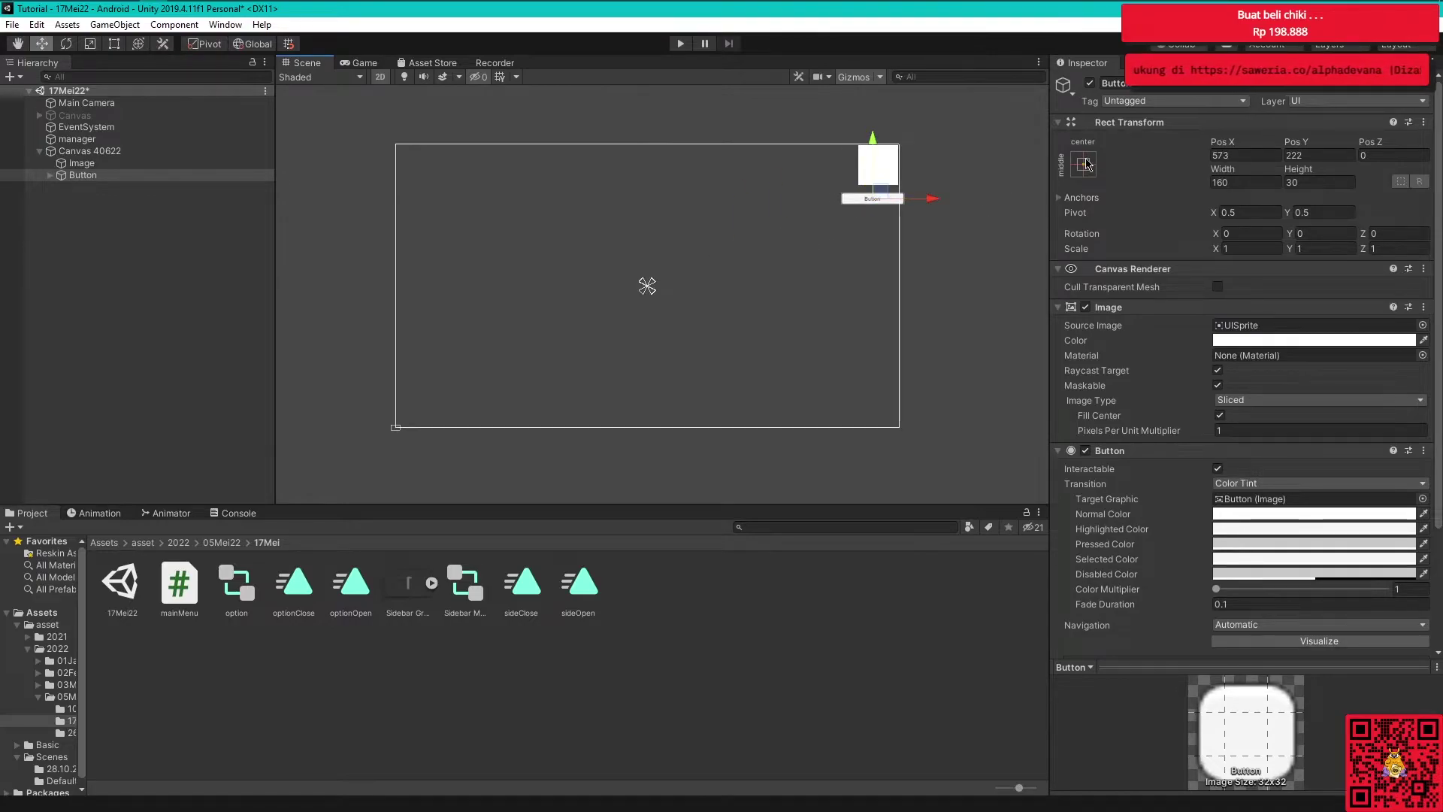
click(107, 163)
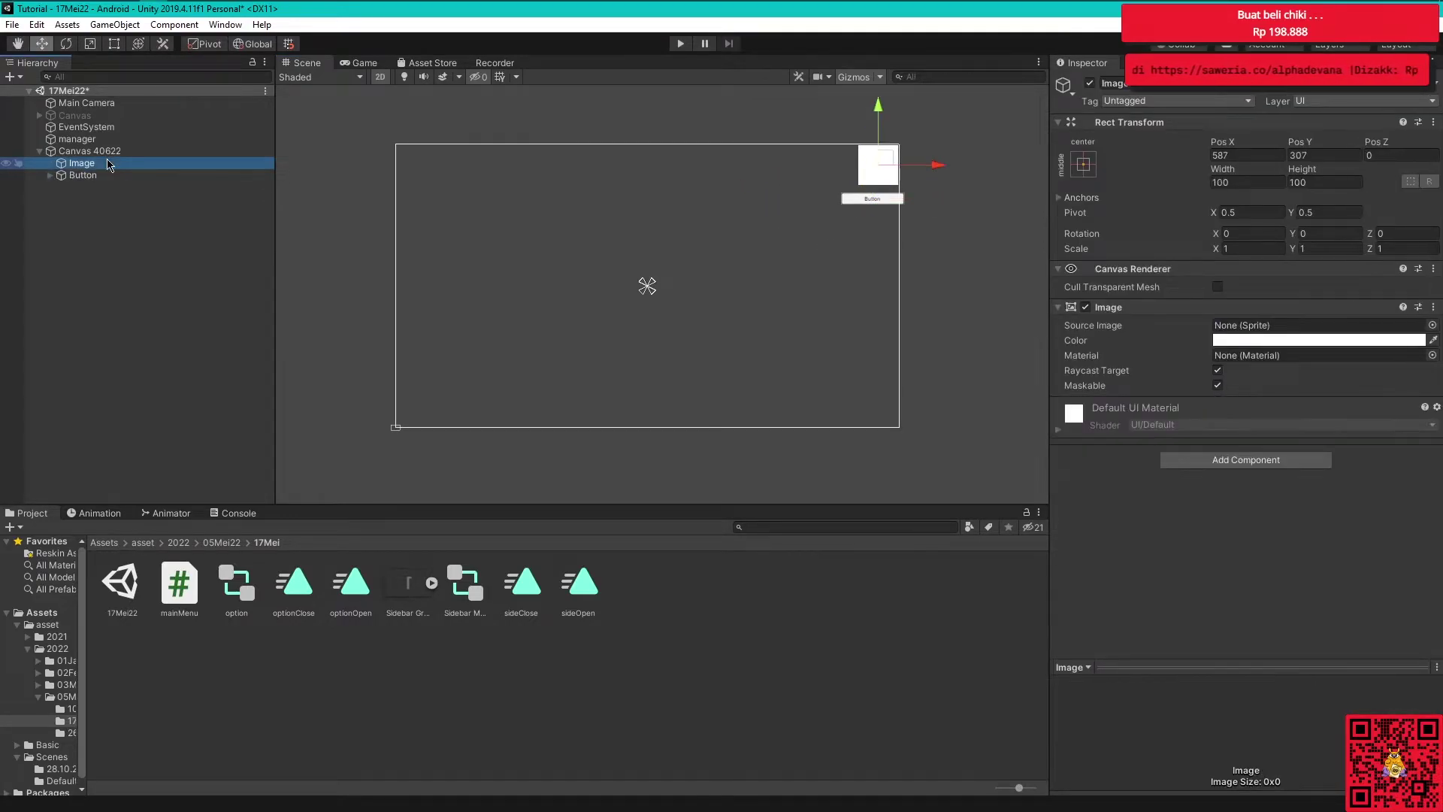
click(362, 63)
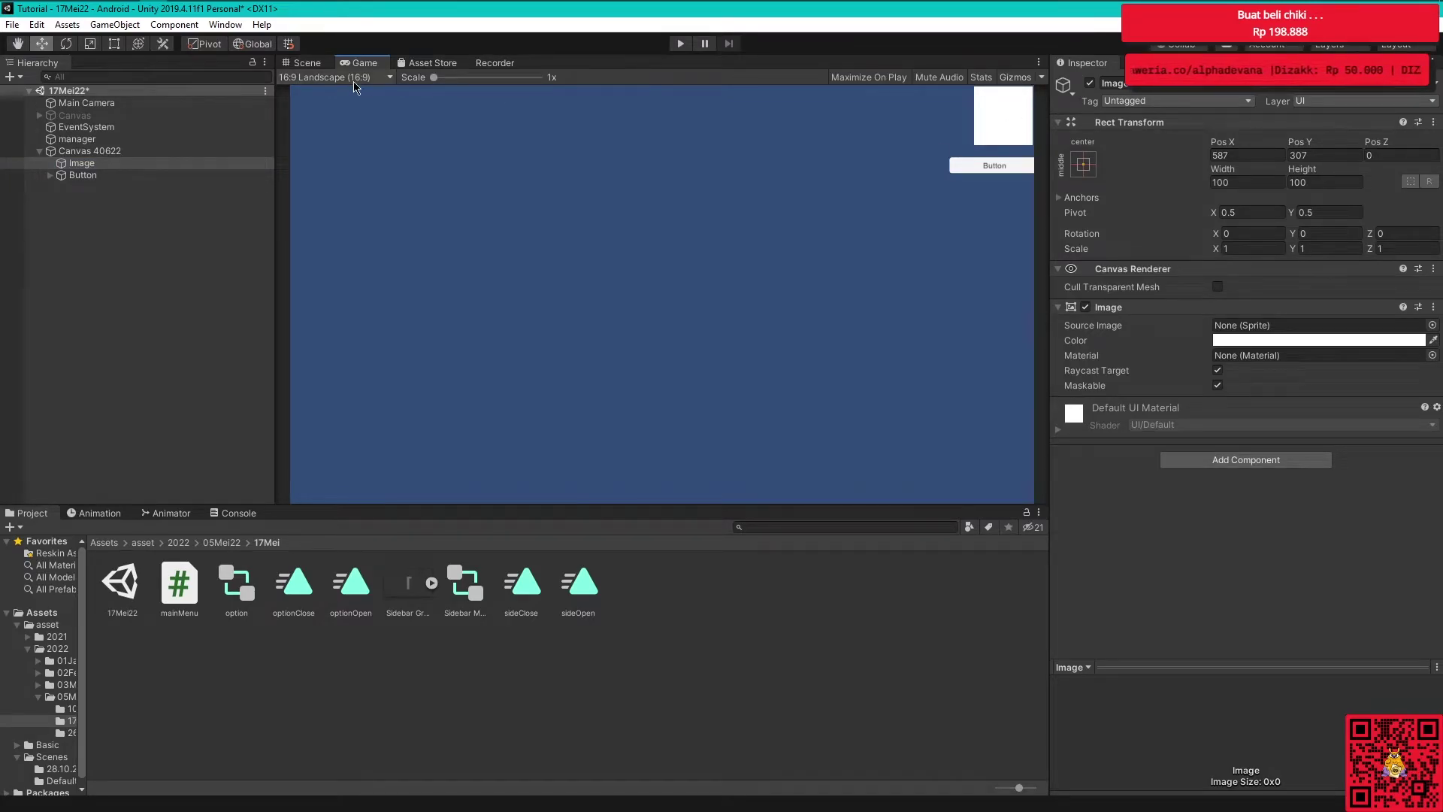
Switch the Game preview to 18:9 Landscape, then go back to the Scene view
click(380, 77)
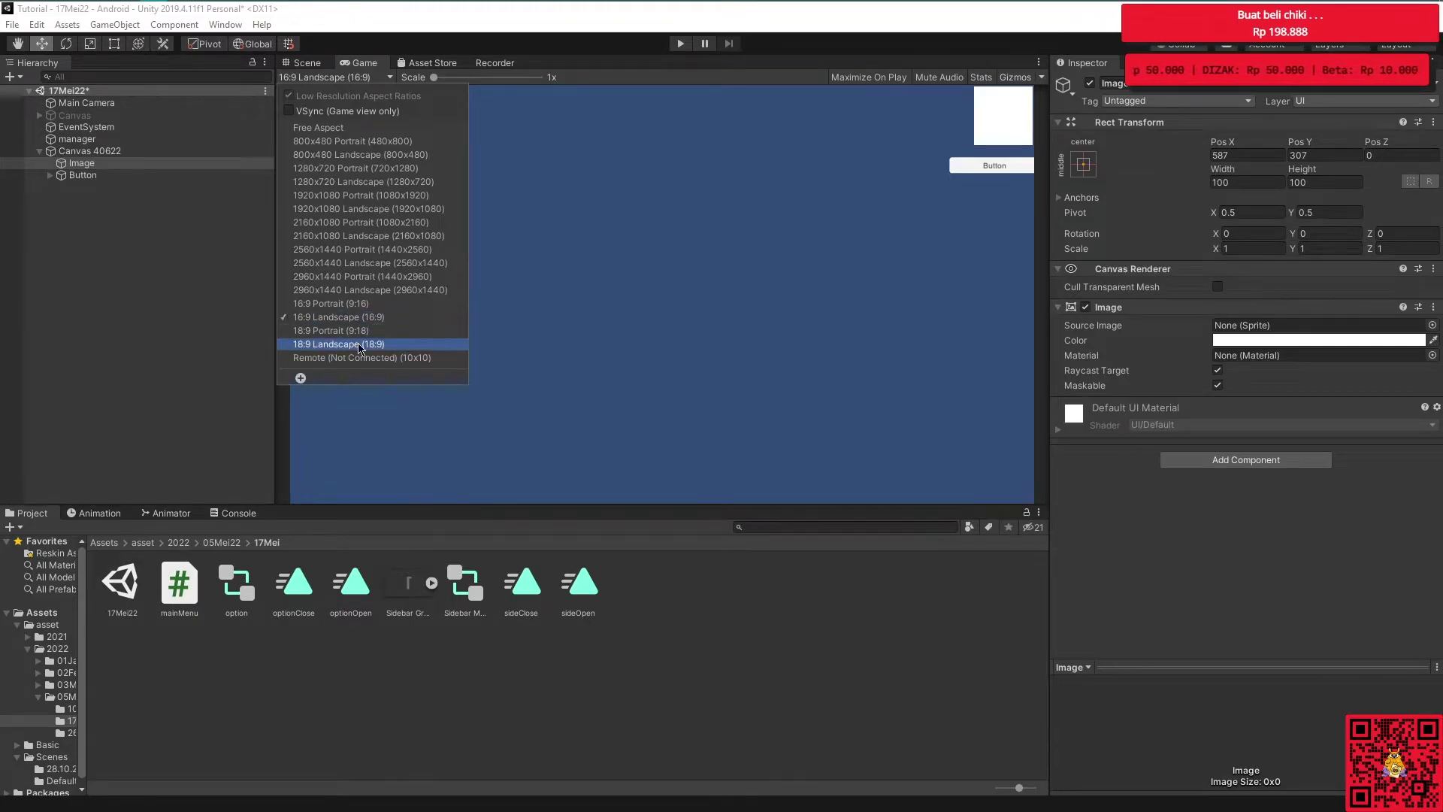
click(366, 348)
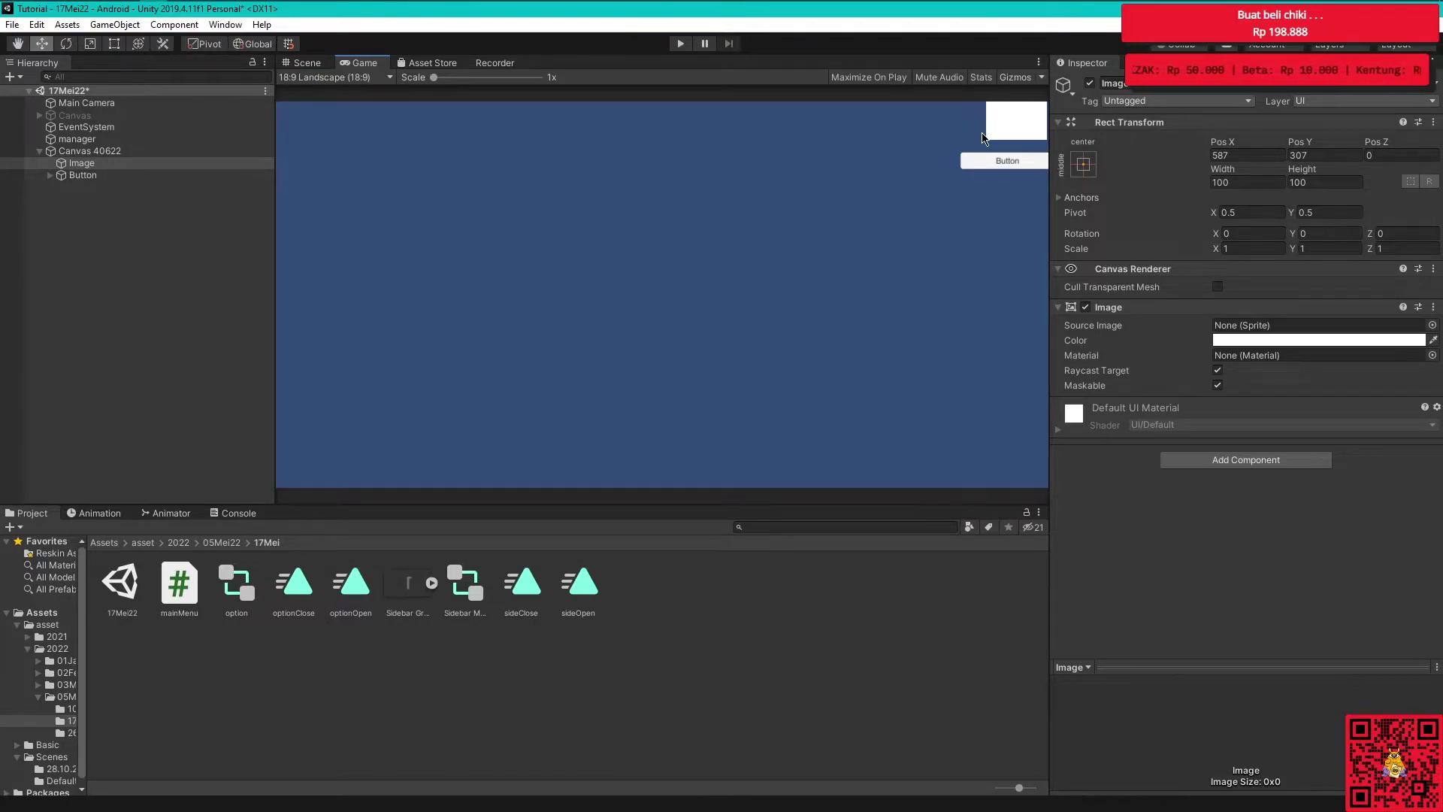
click(320, 64)
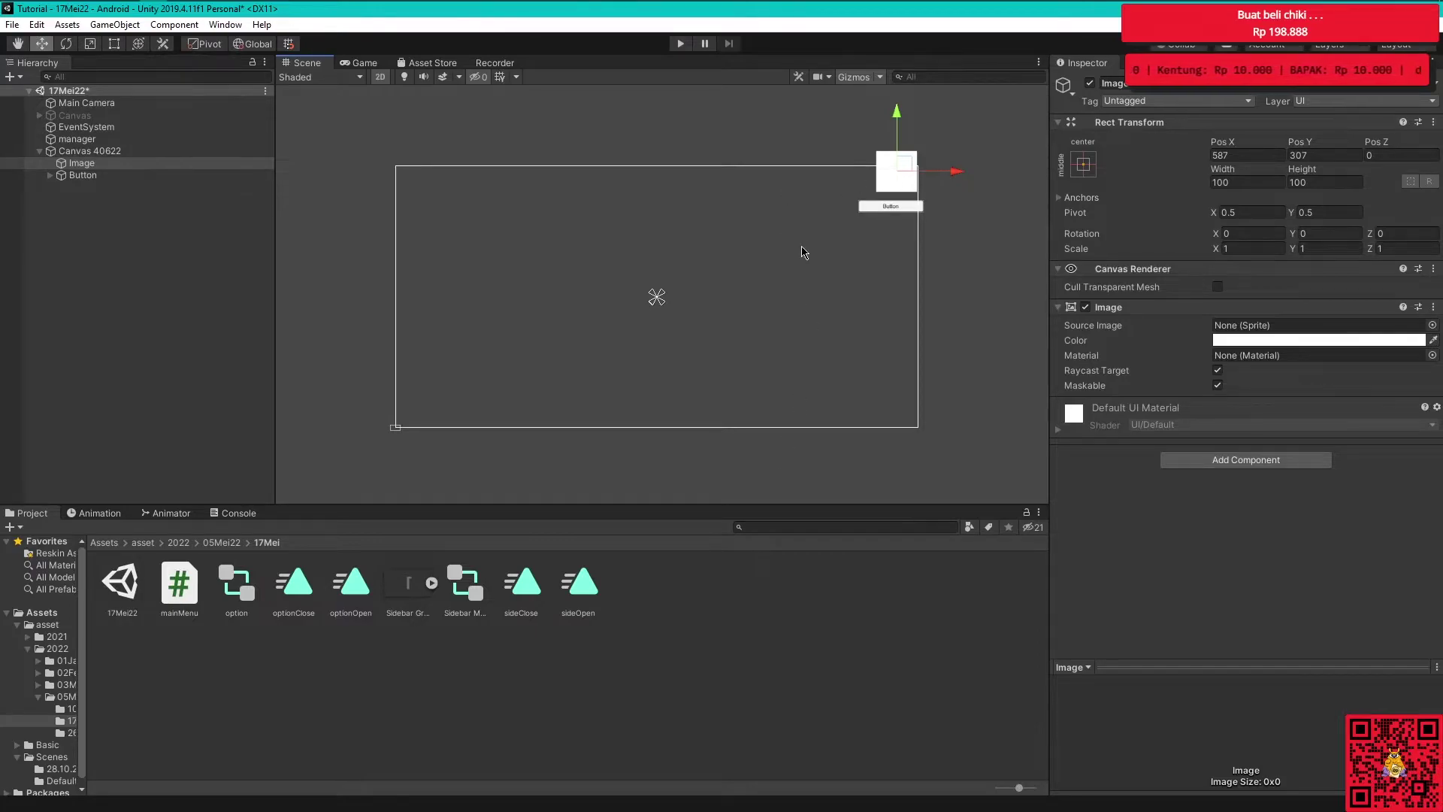
Compare Scene and Game views at 18:9, moving the selection to Canvas 40622 and back to the Image
click(362, 63)
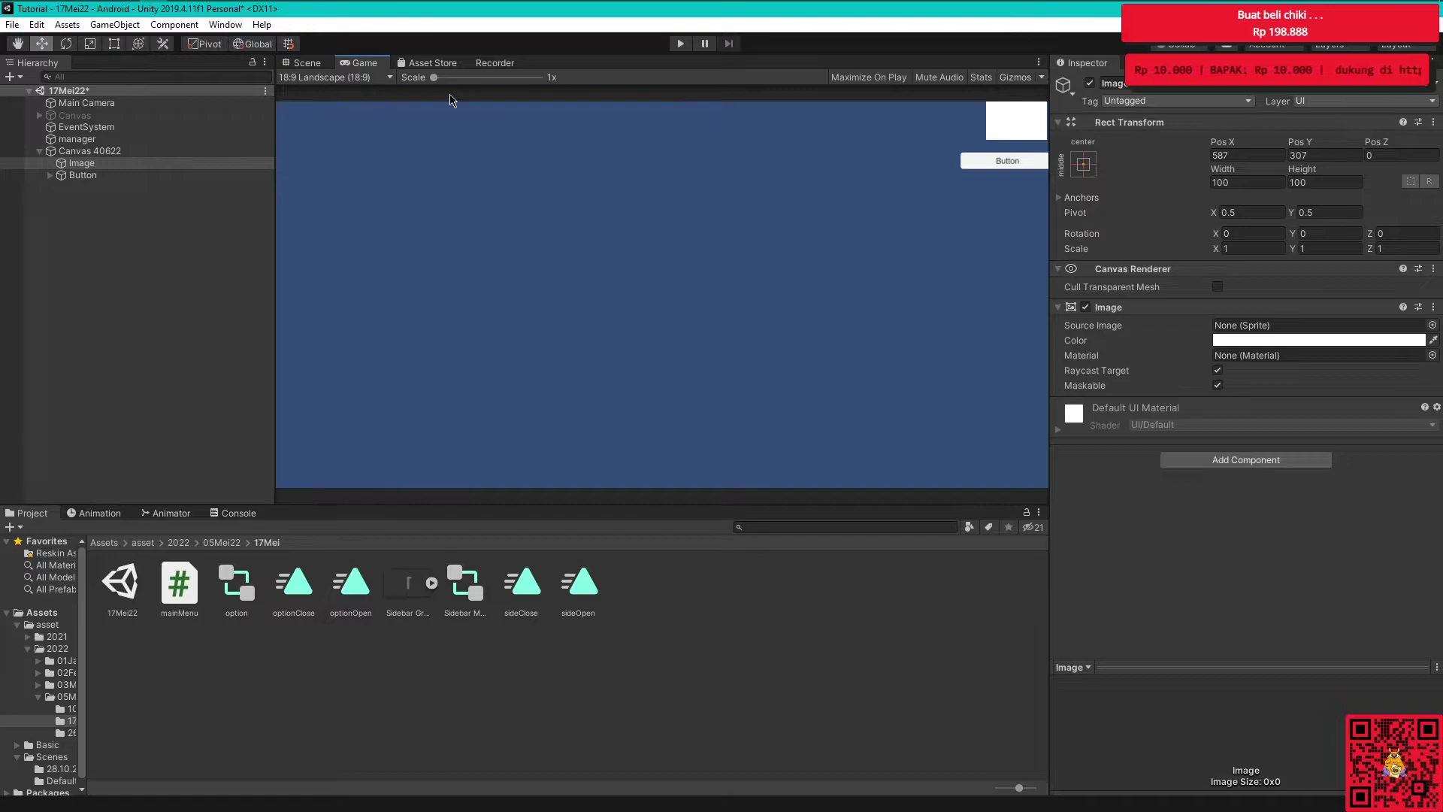
click(320, 63)
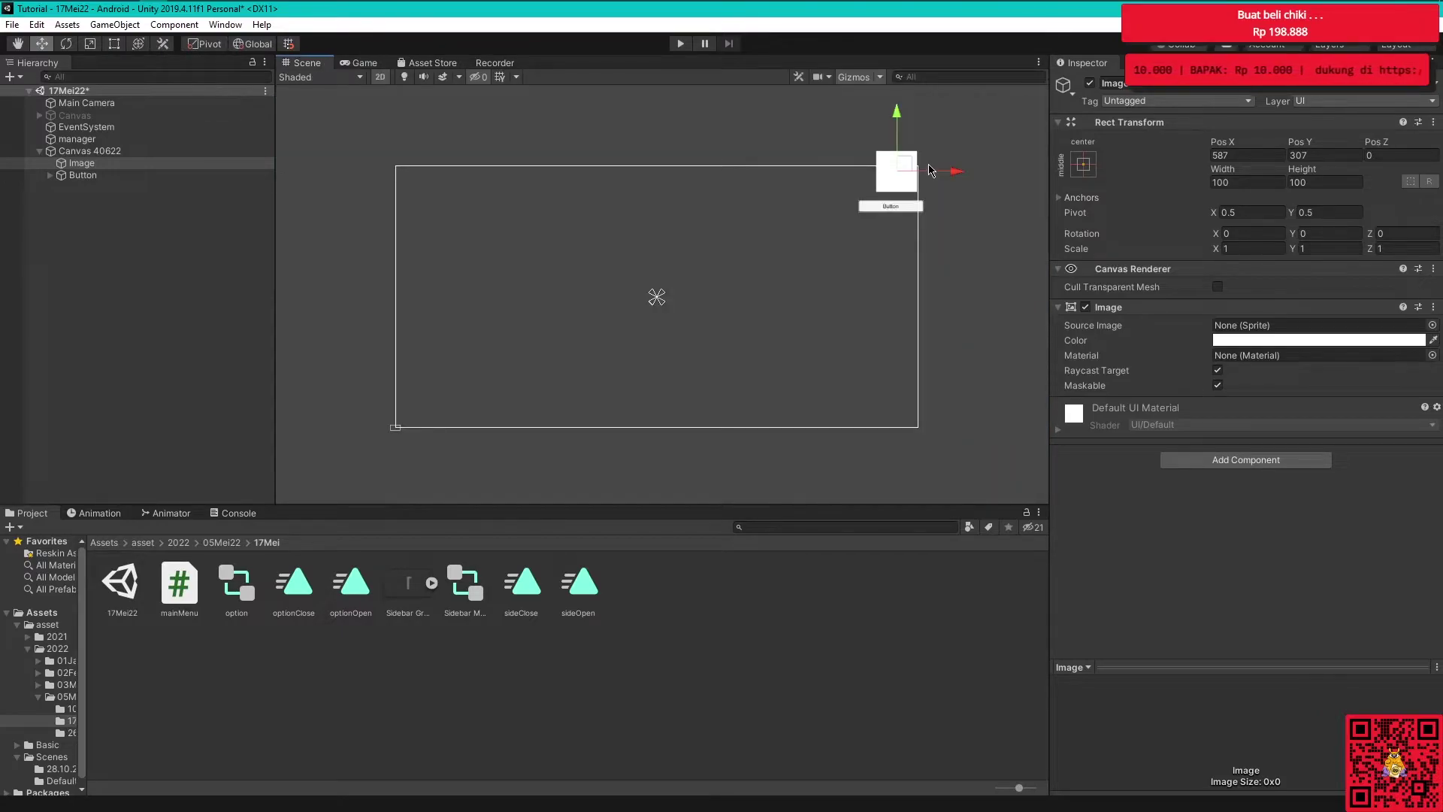
click(374, 67)
key(Up)
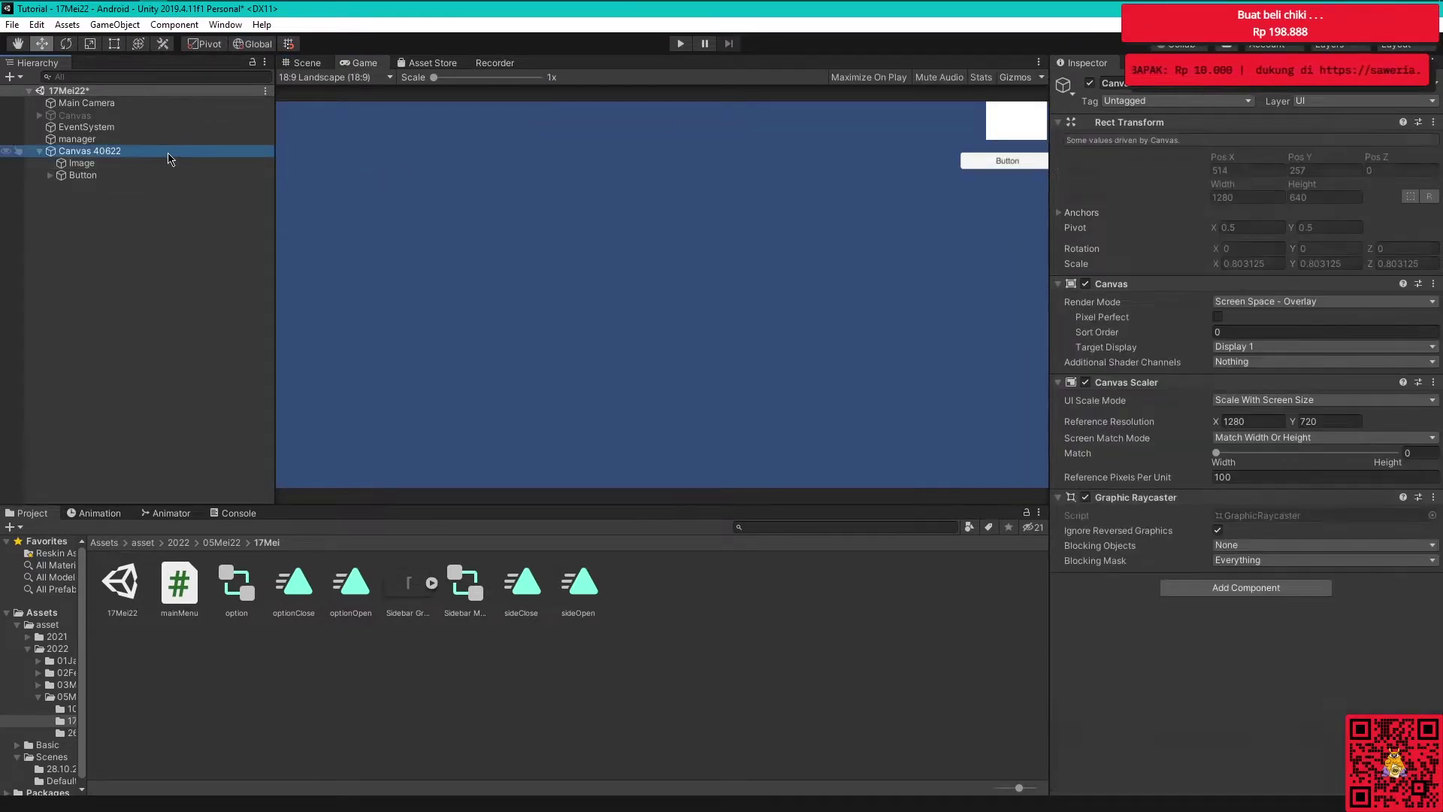
click(314, 64)
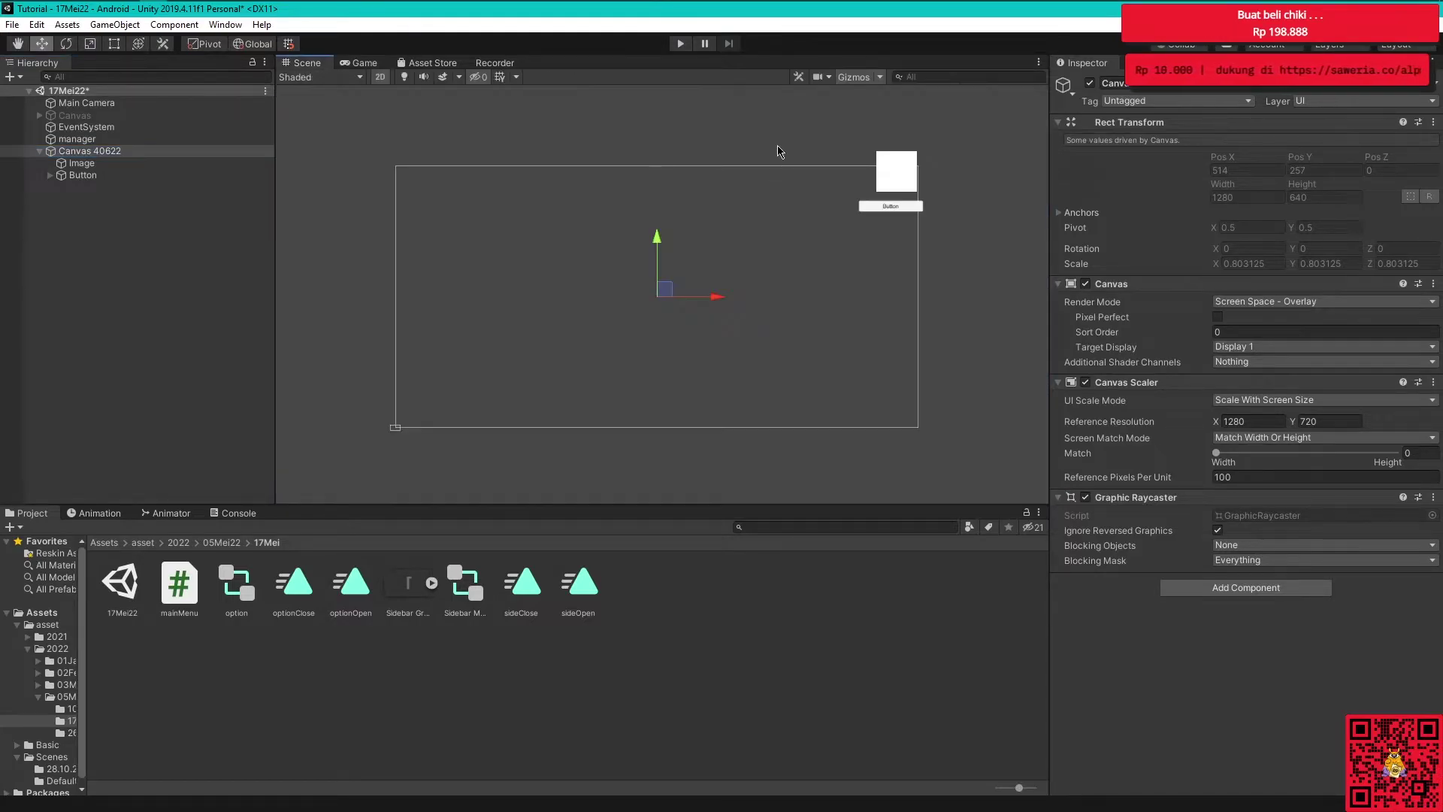
click(363, 64)
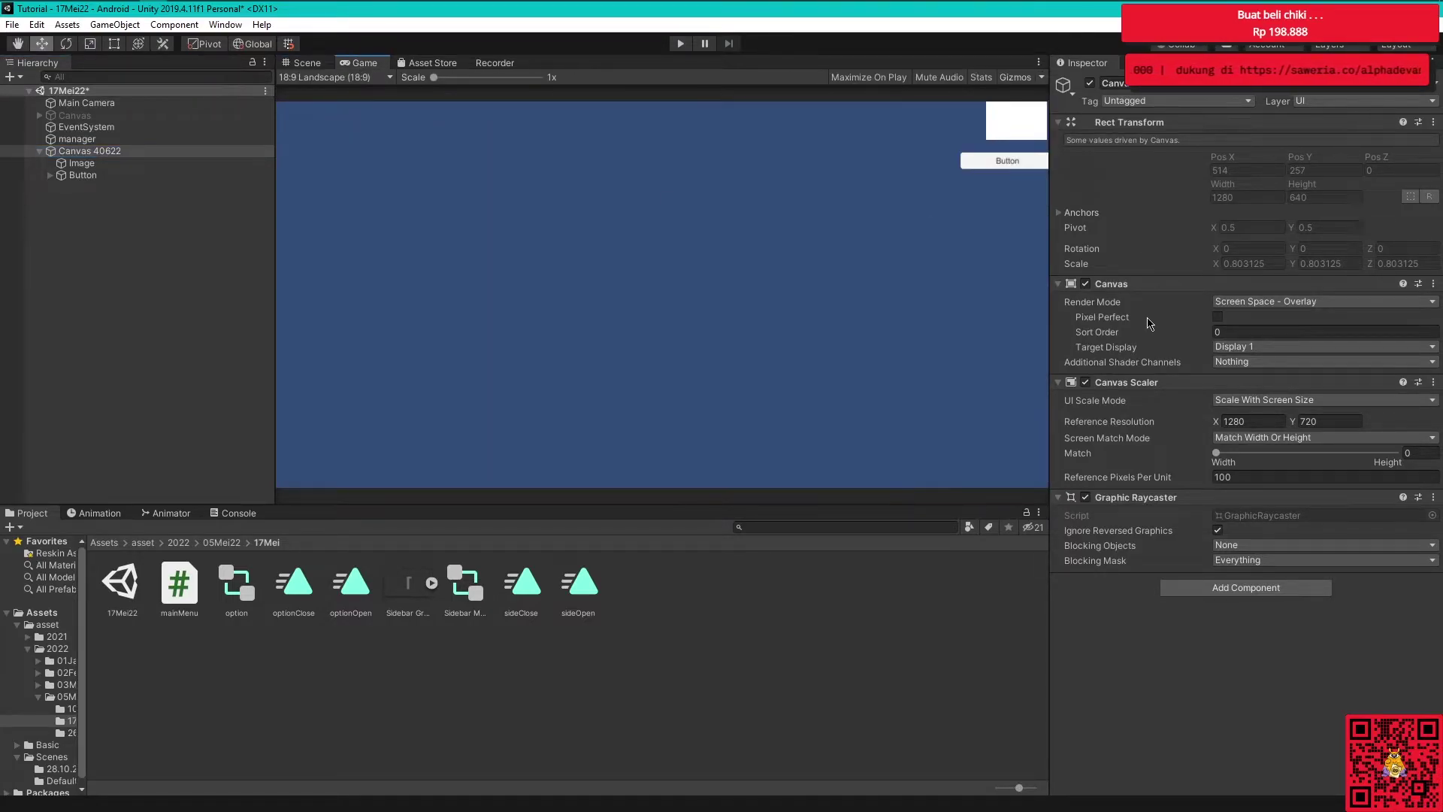
key(Down)
Set the Game preview aspect ratio back to 16:9 Landscape
click(1083, 164)
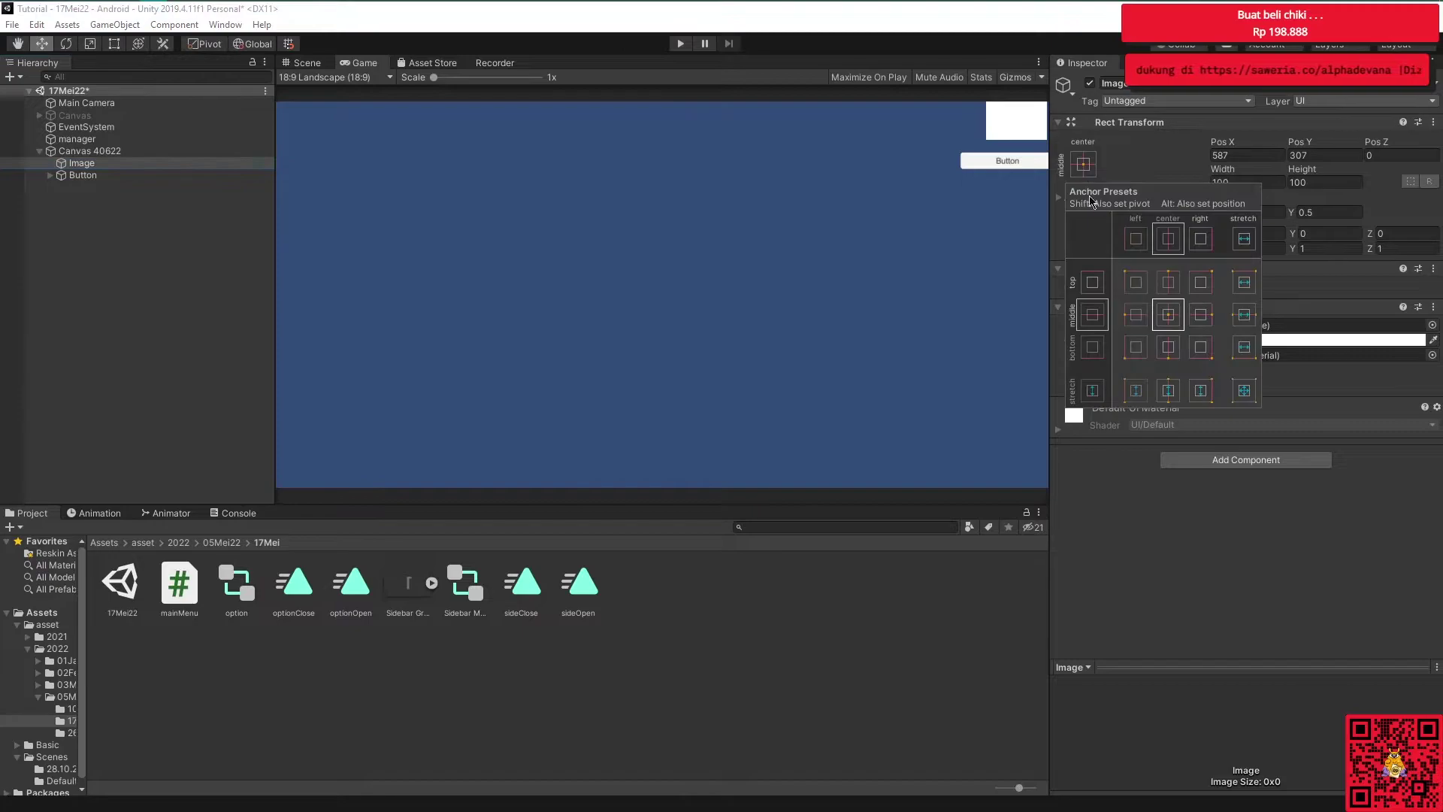
click(393, 84)
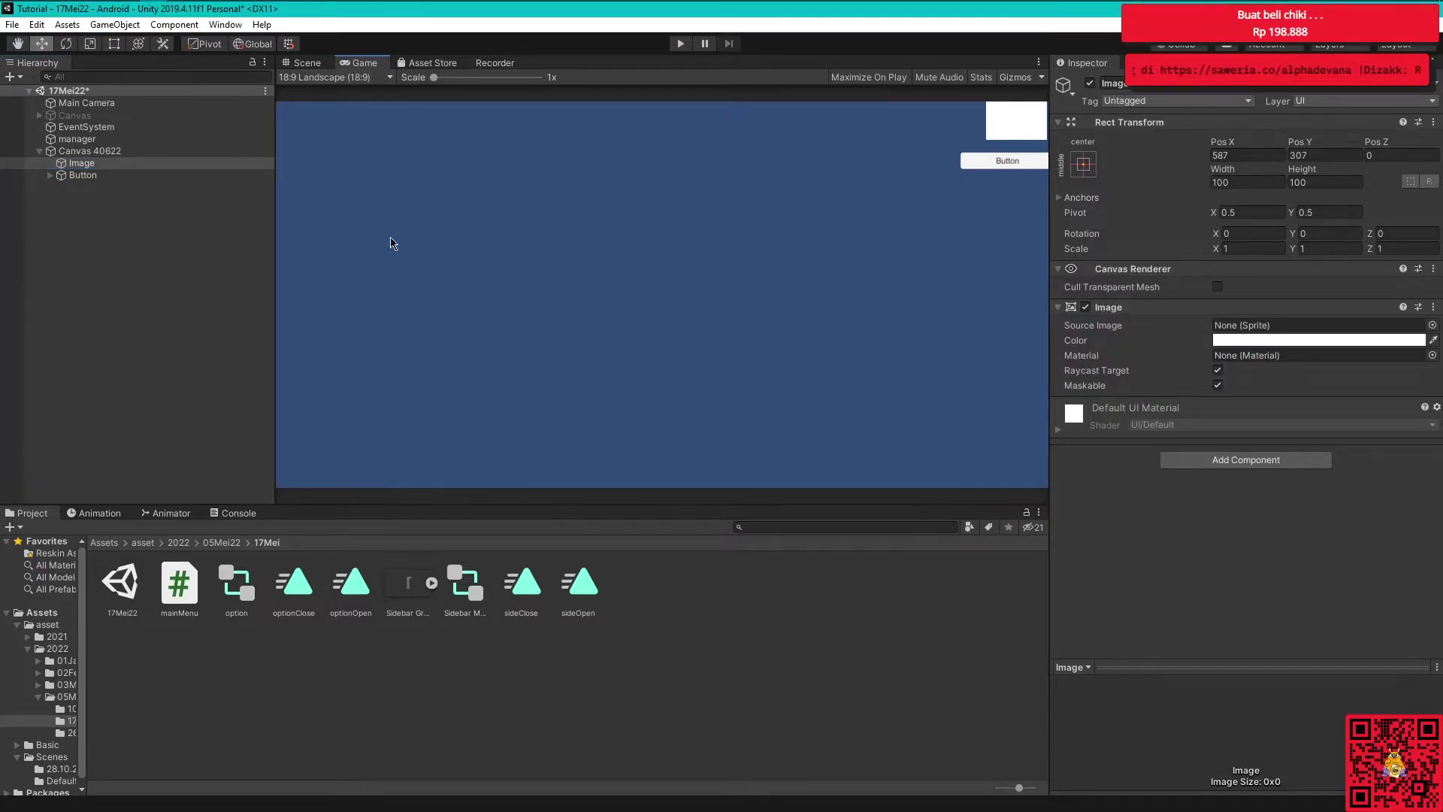
click(392, 82)
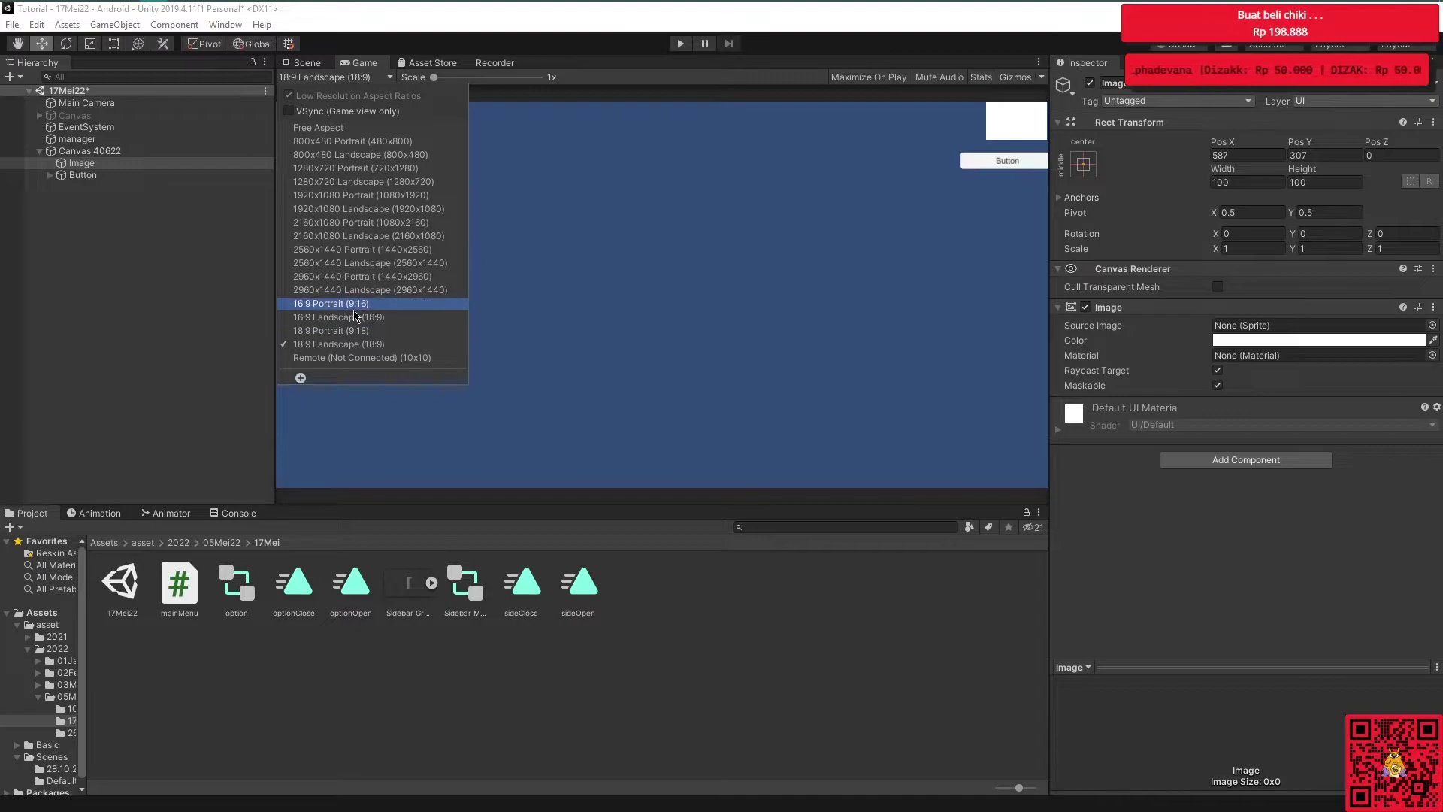
click(357, 317)
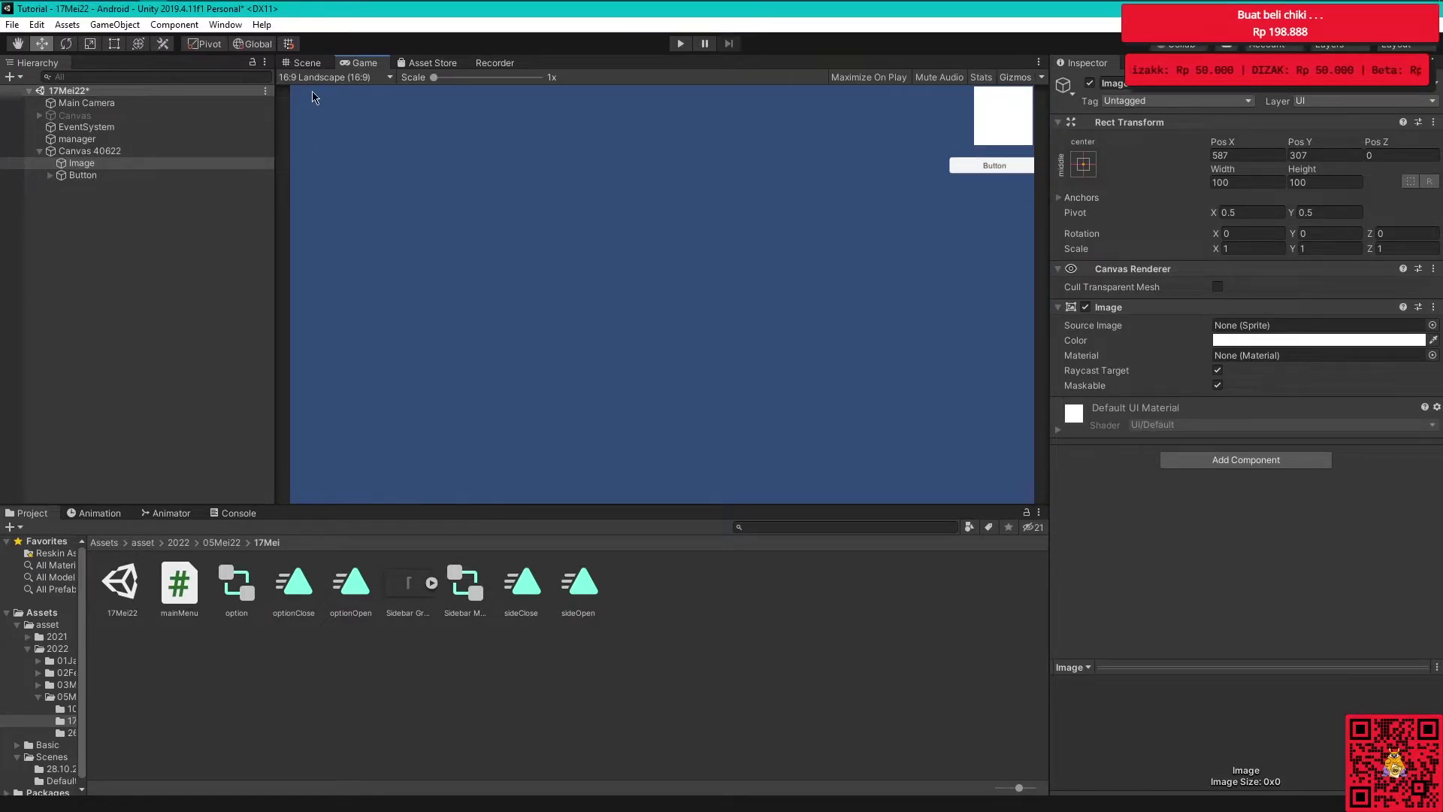
Reselect the white Image and show its anchor presets
click(1094, 169)
click(117, 175)
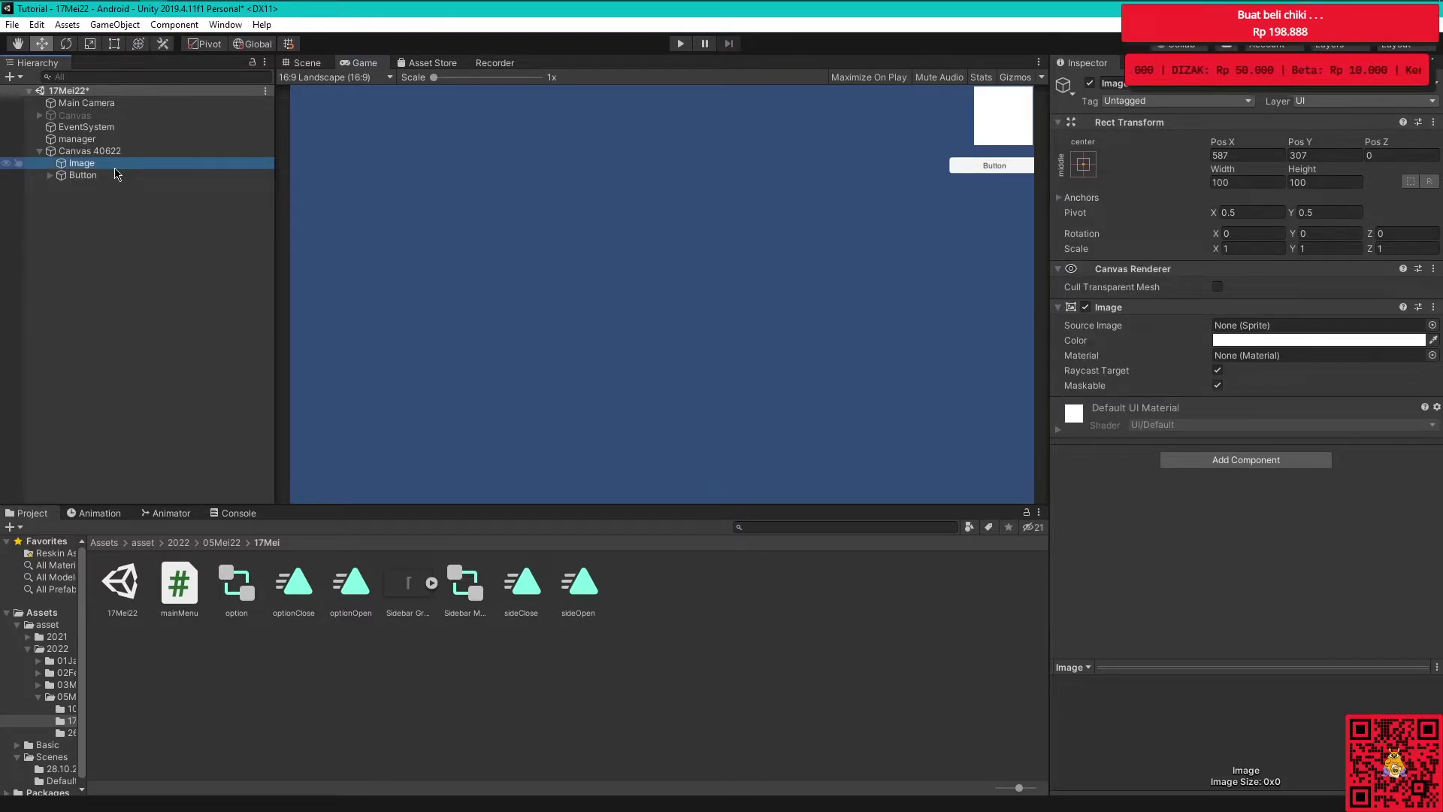
click(117, 174)
click(81, 163)
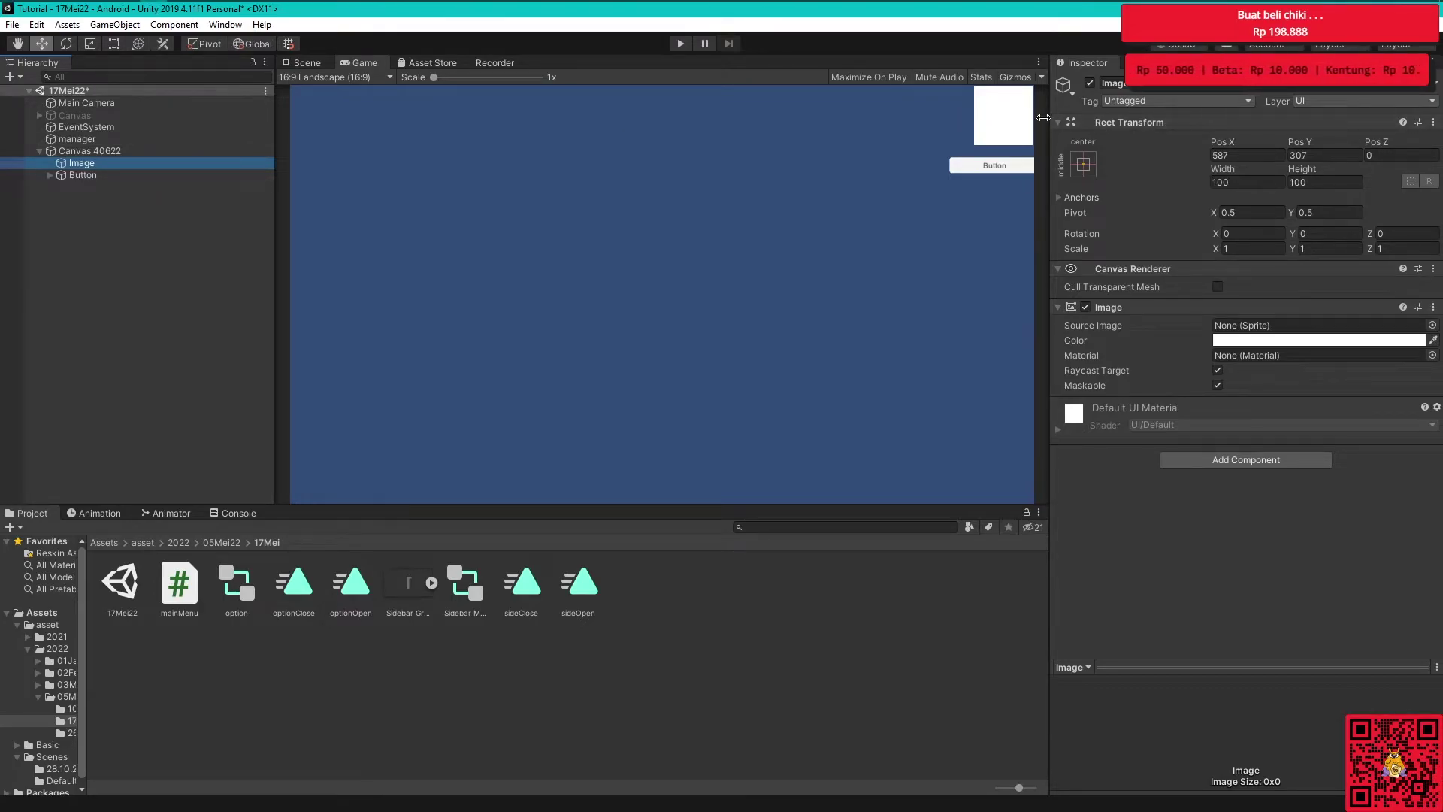
click(1086, 167)
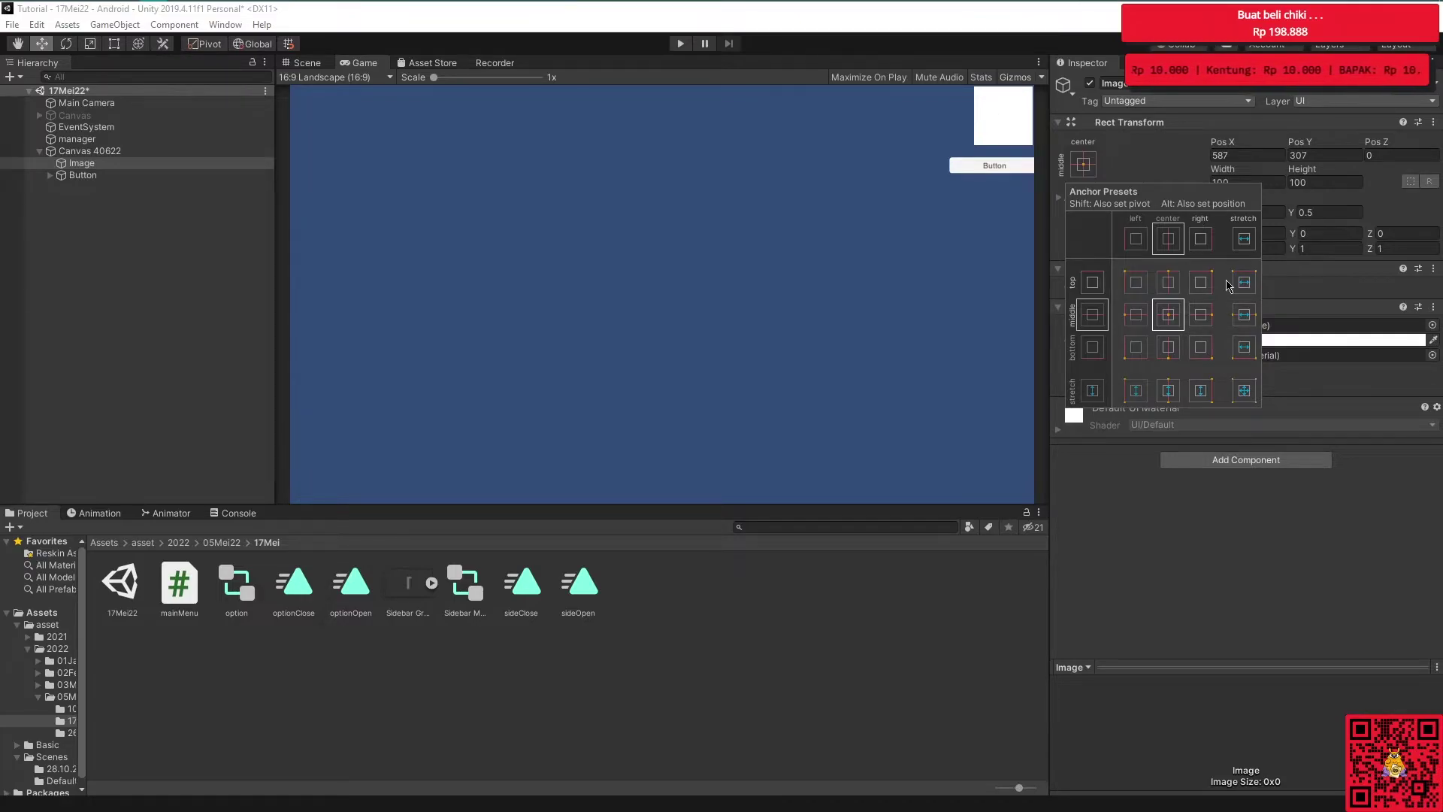
Shift+Alt-apply the top-right anchor preset, giving the Image pivot 1, 1 at Pos -3, -3
click(1204, 286)
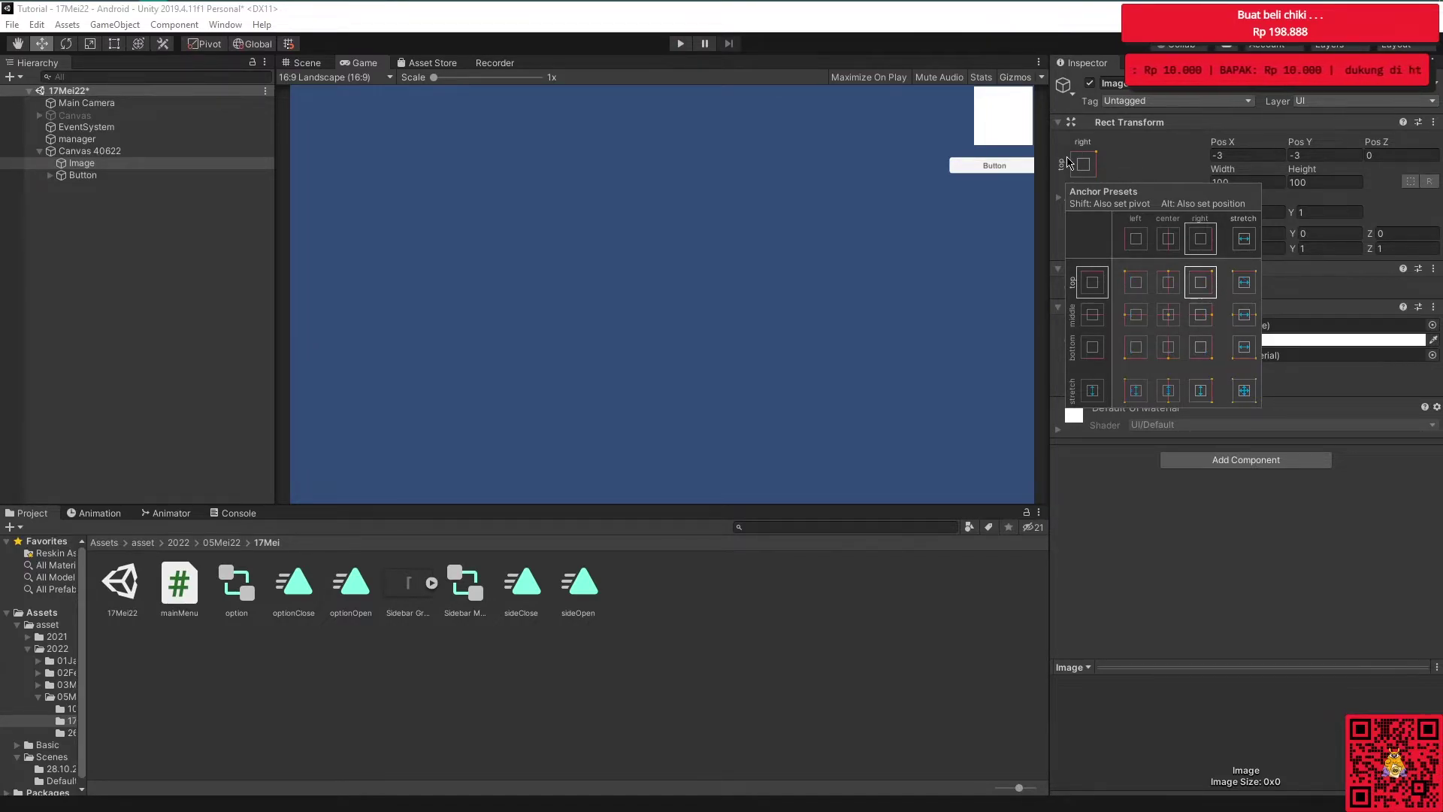
click(1015, 175)
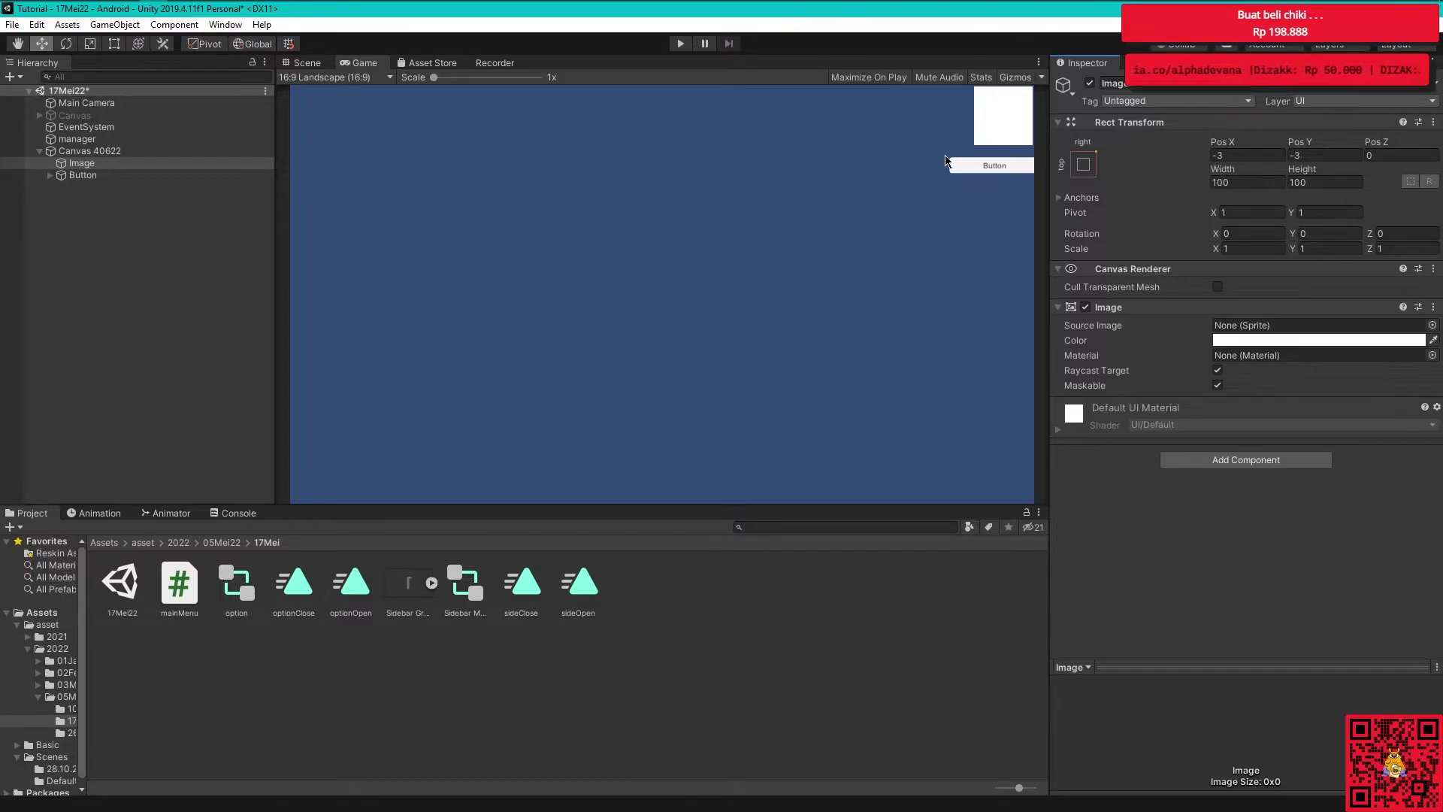
click(342, 78)
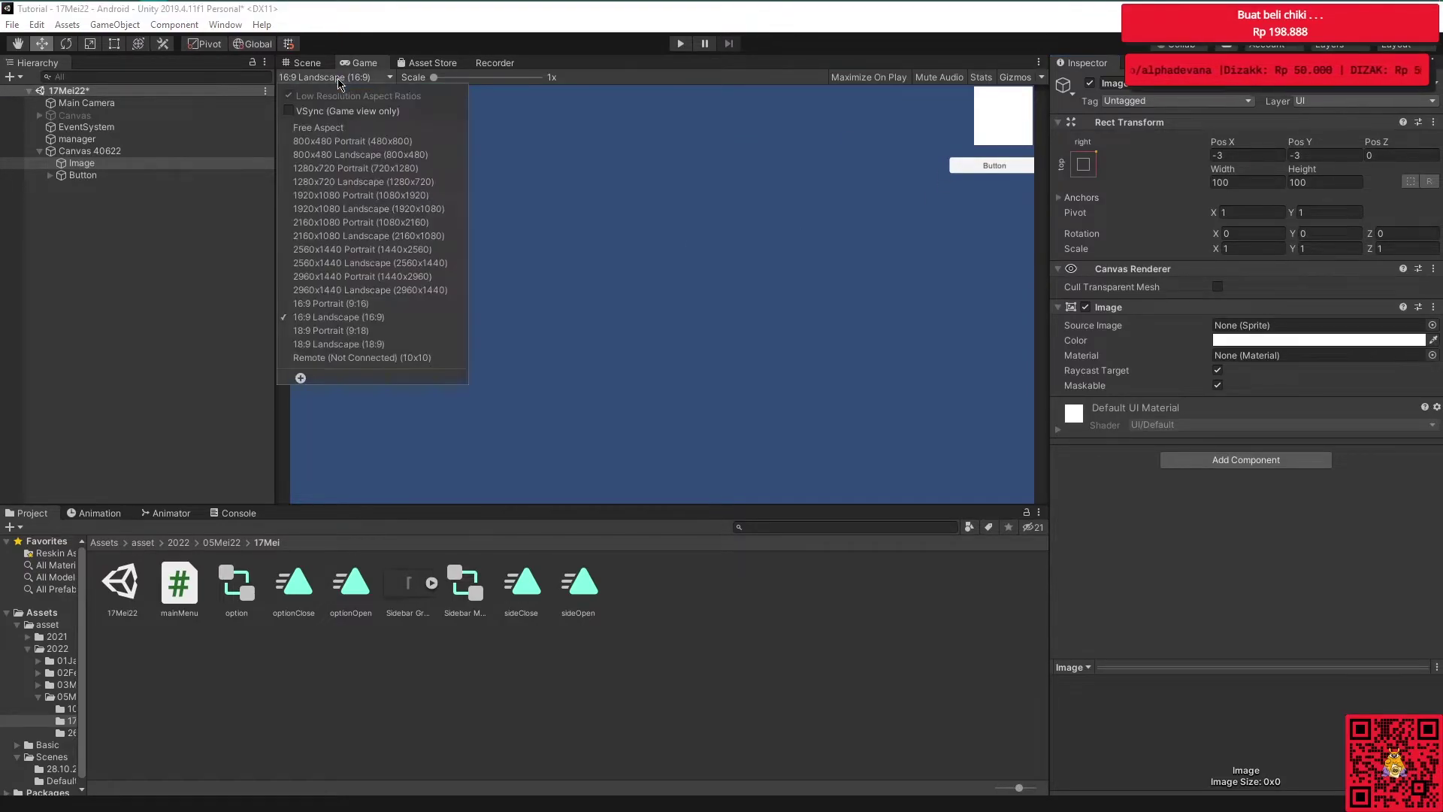
Preview at 18:9 Landscape and deactivate the Button so it is hidden from the game
click(364, 345)
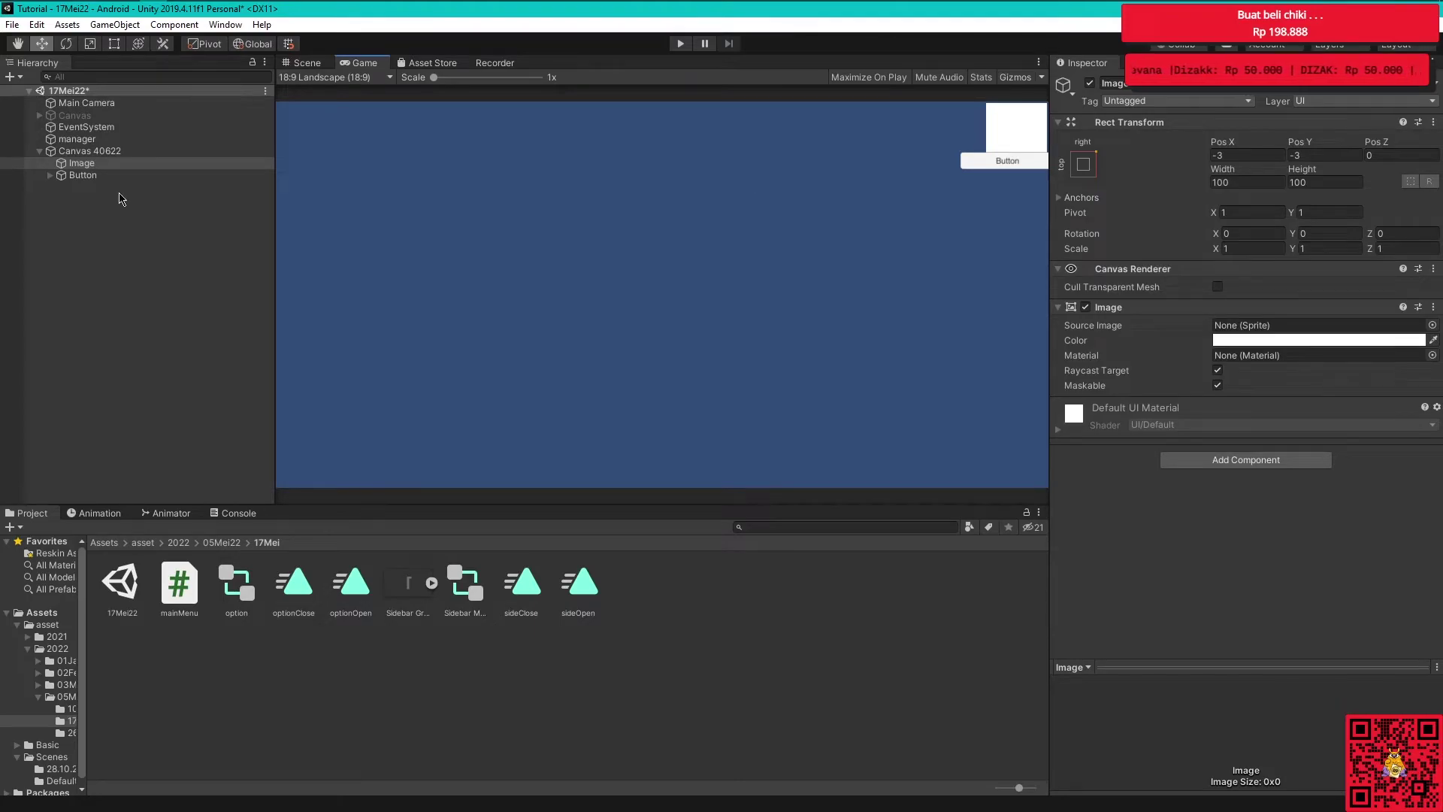
click(75, 175)
key(alt+shift+a)
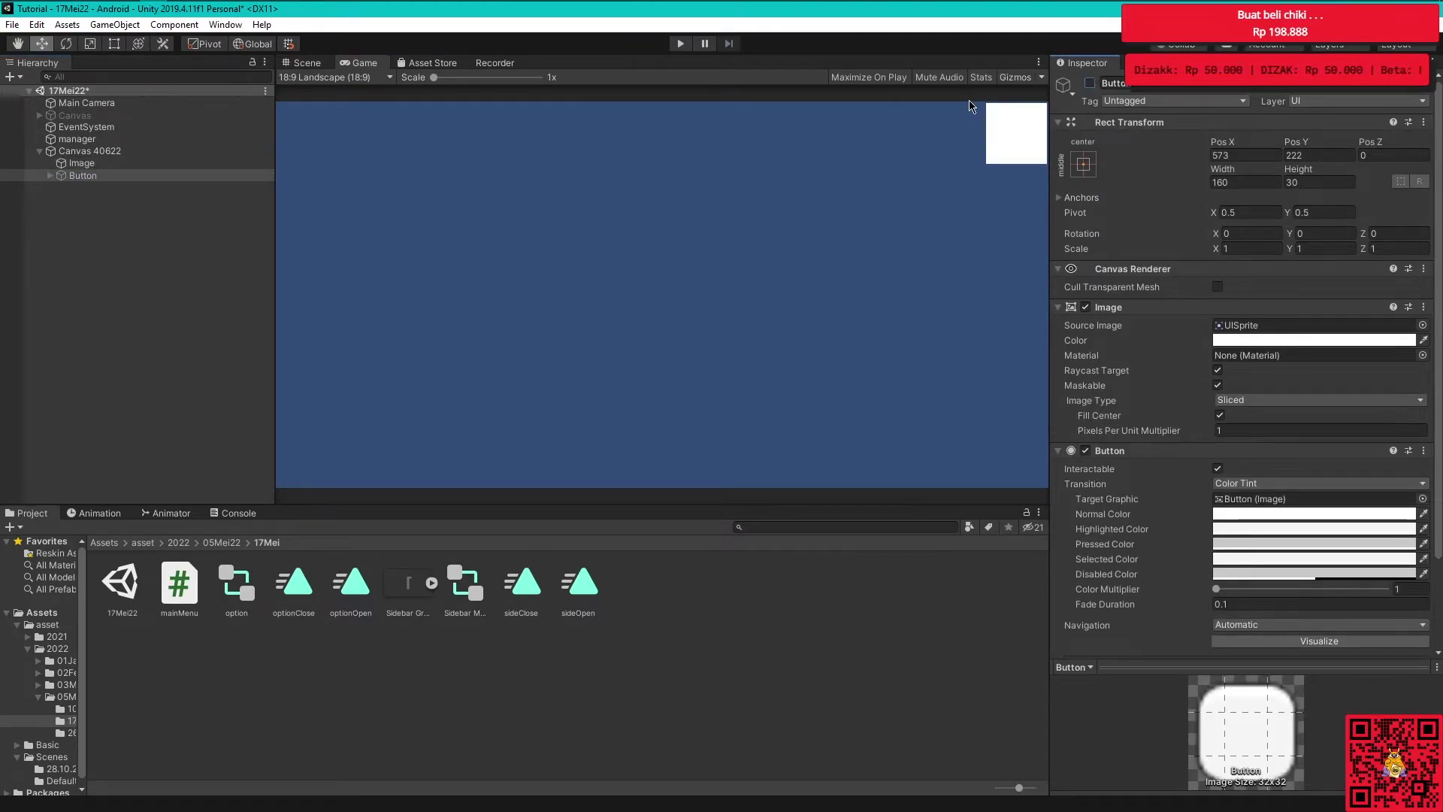
Check the white image stays top-right in 16:9 Portrait, then return to 16:9 Landscape
click(368, 78)
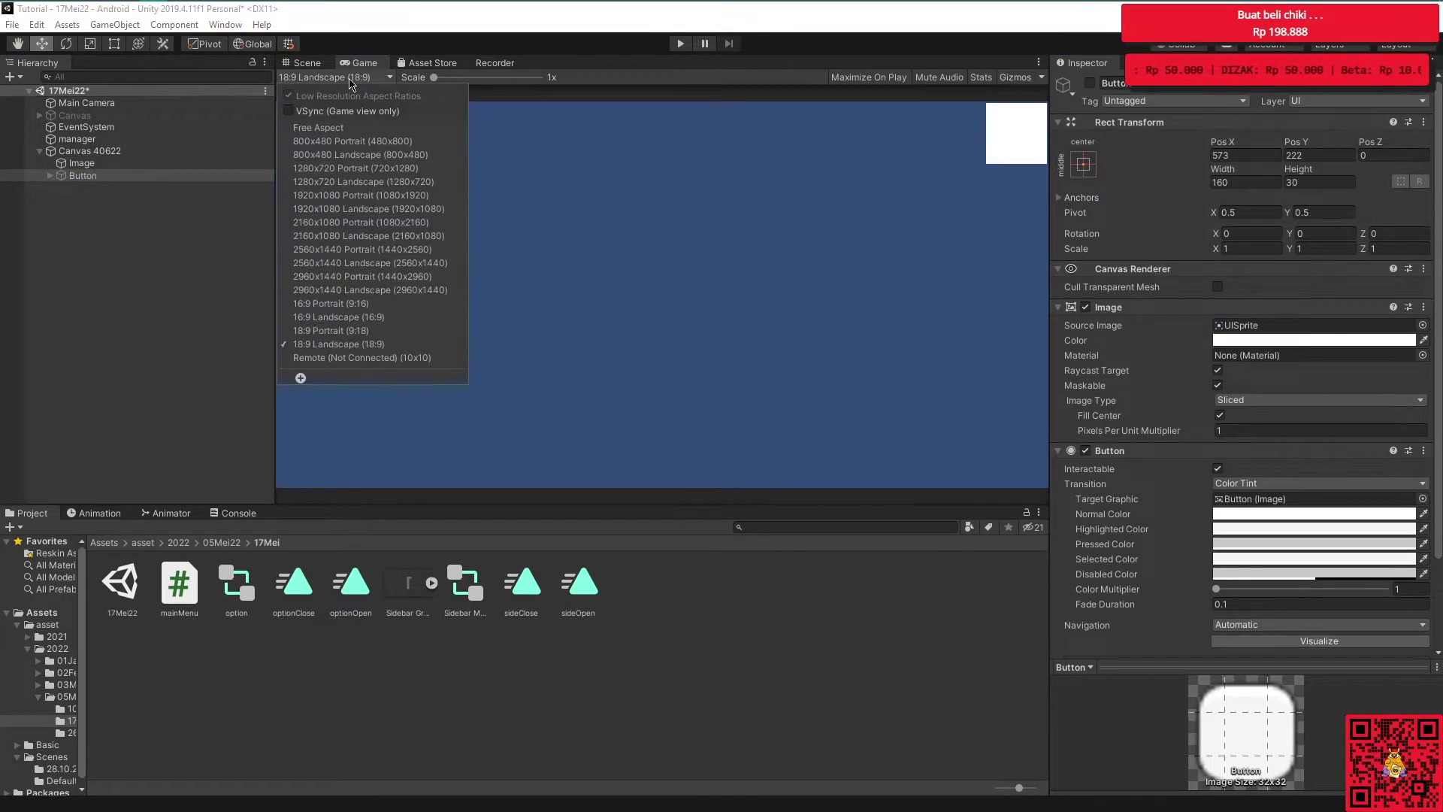
click(388, 305)
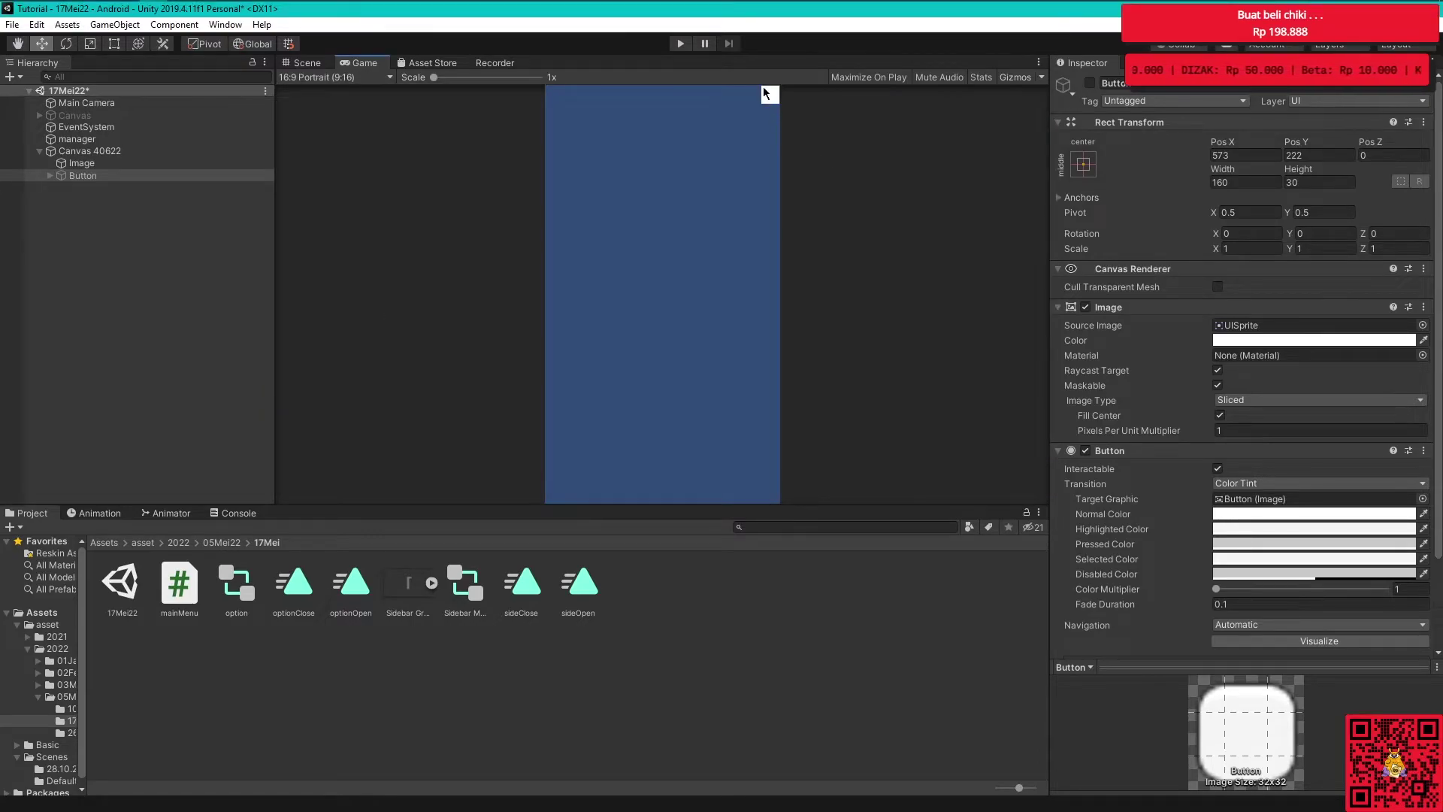
click(375, 77)
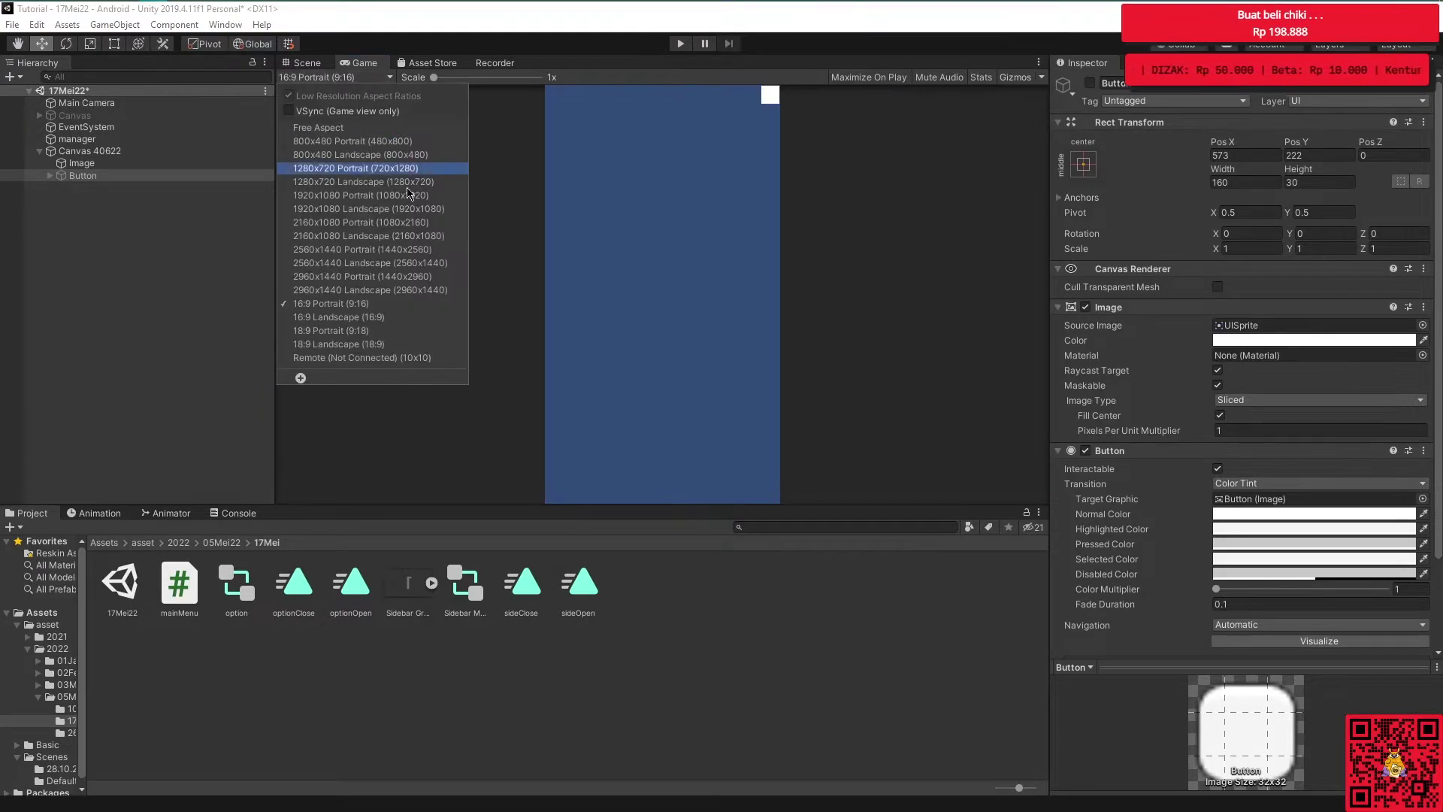
click(353, 316)
click(374, 78)
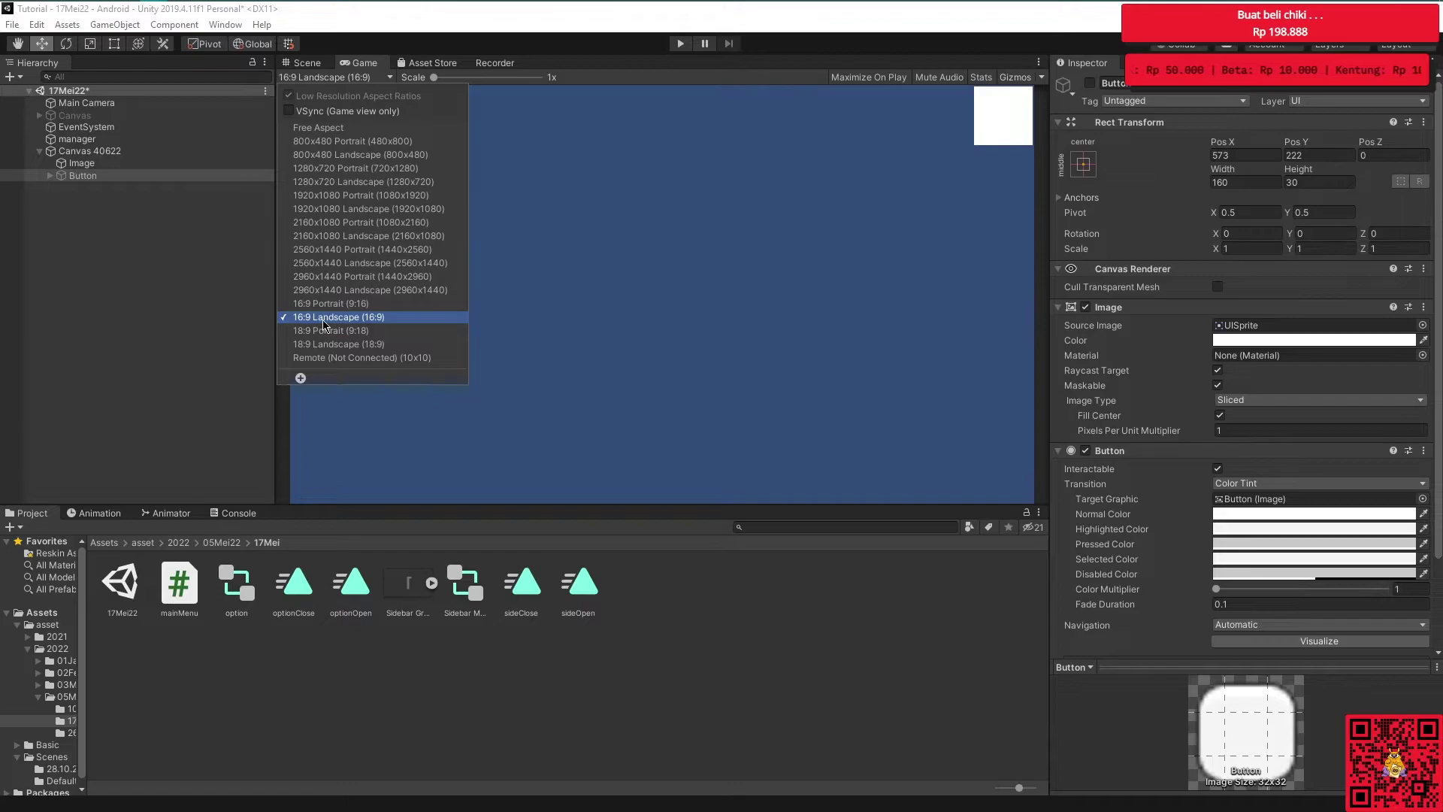
click(587, 251)
click(1082, 164)
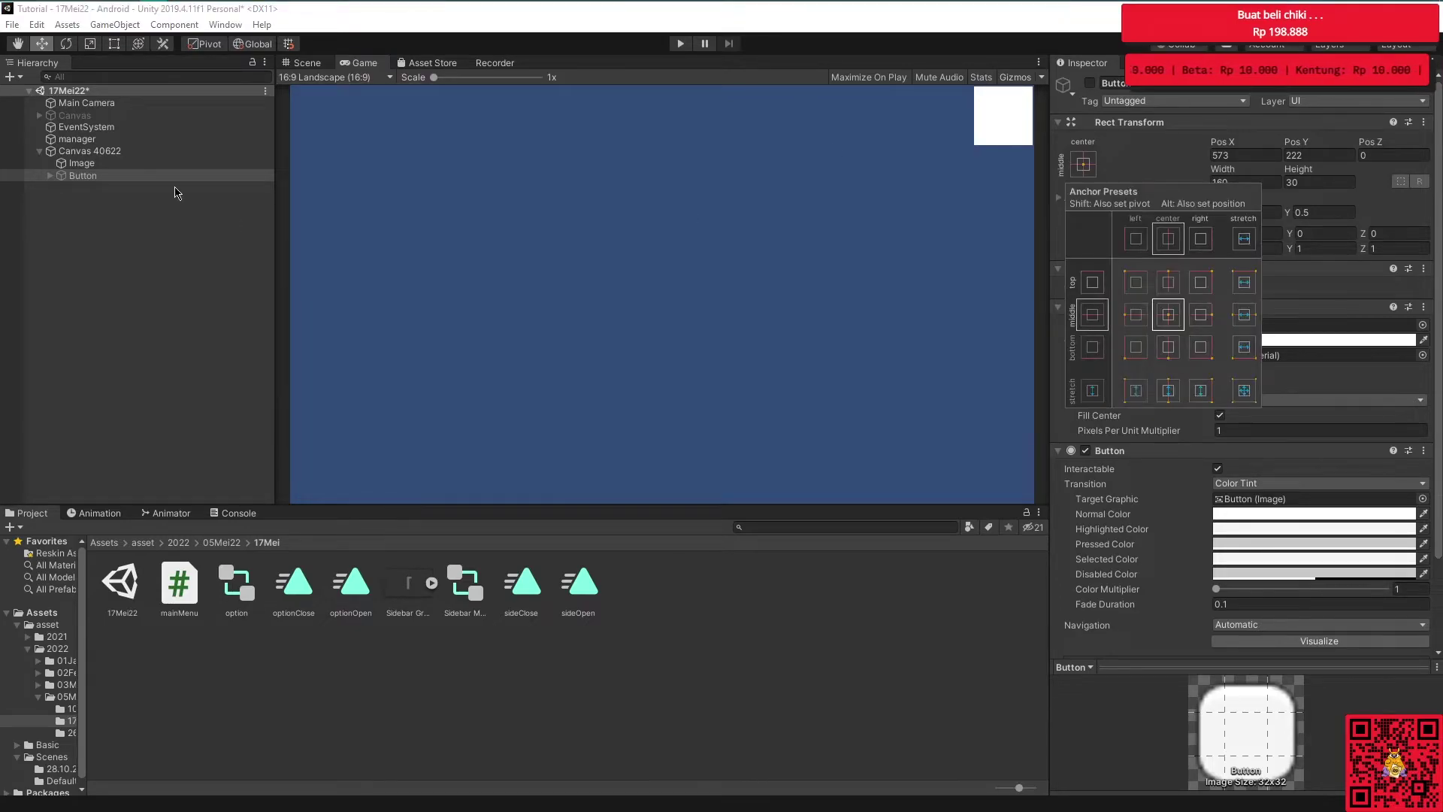
Re-anchor the white Image to the middle-center preset
click(131, 163)
click(131, 164)
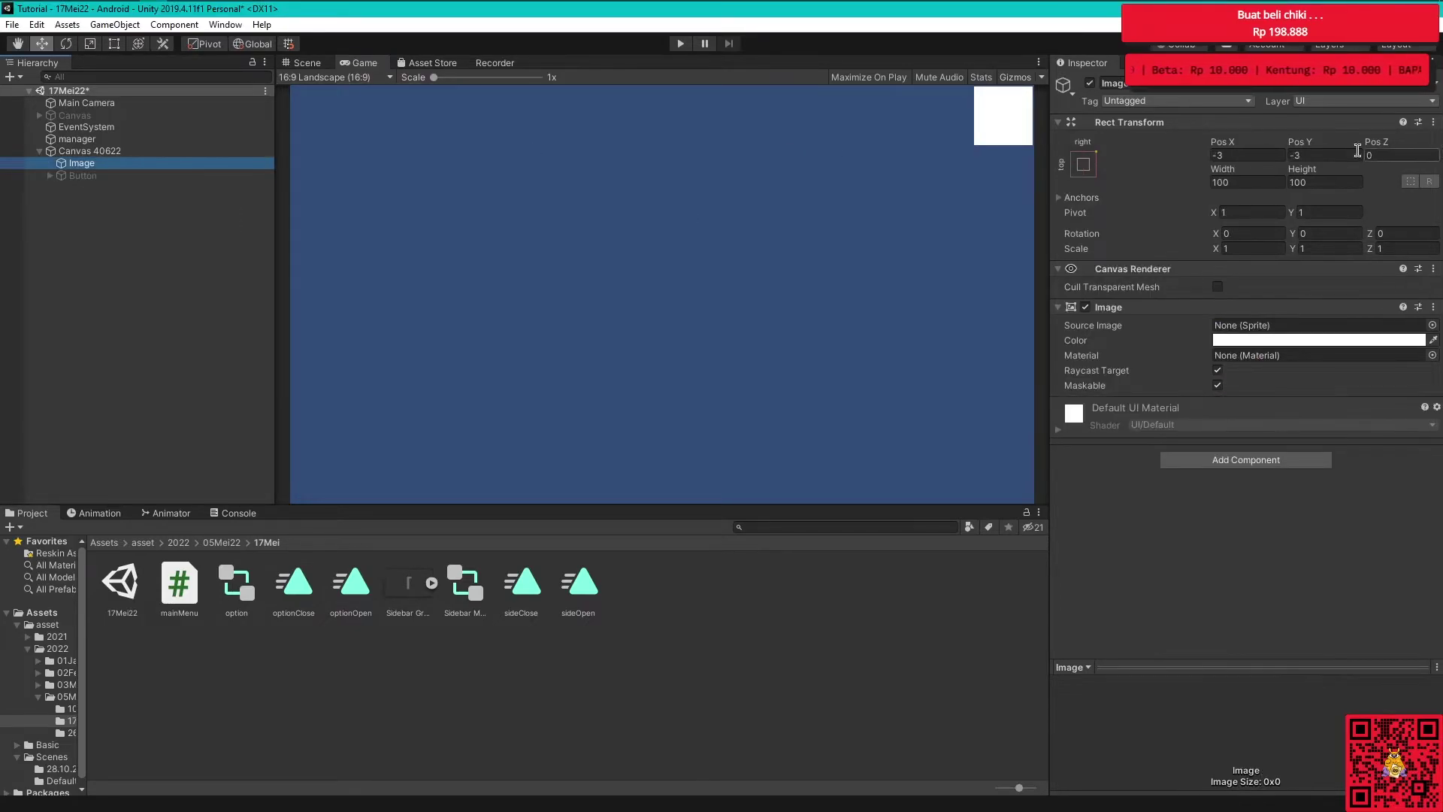
click(1084, 164)
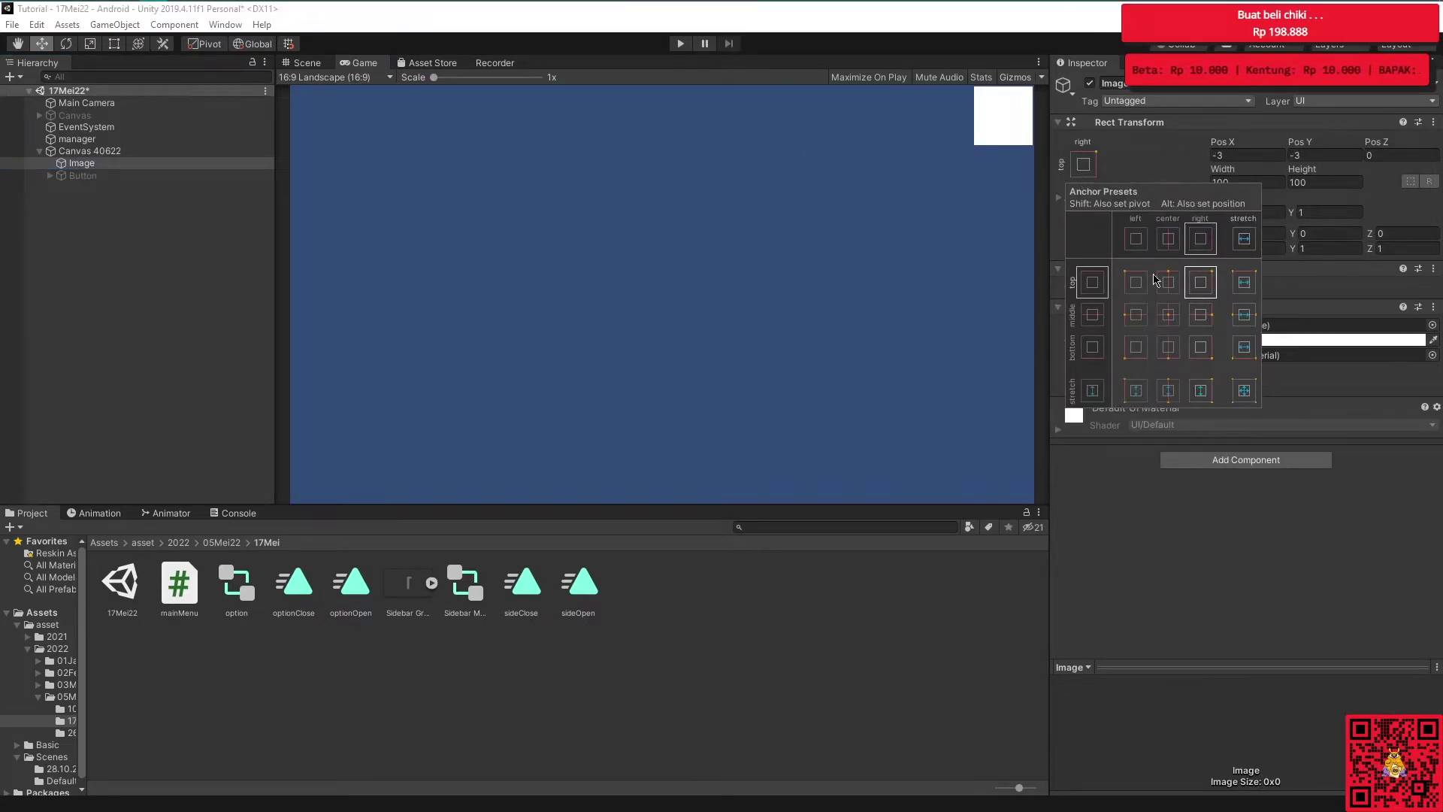
shift+click(1168, 315)
Preview in 16:9 Portrait to see the image drift off the corner
click(1135, 170)
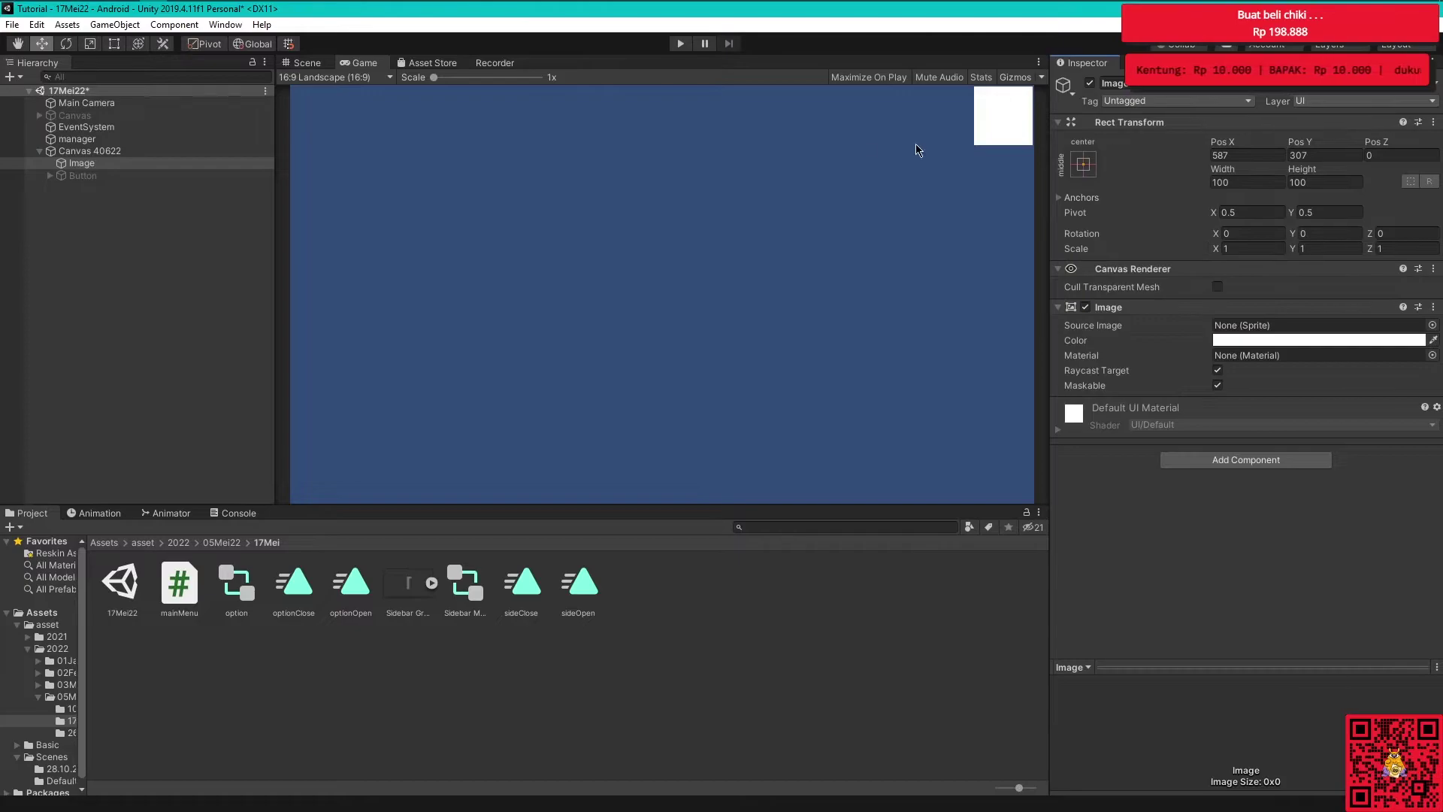
click(346, 77)
click(368, 304)
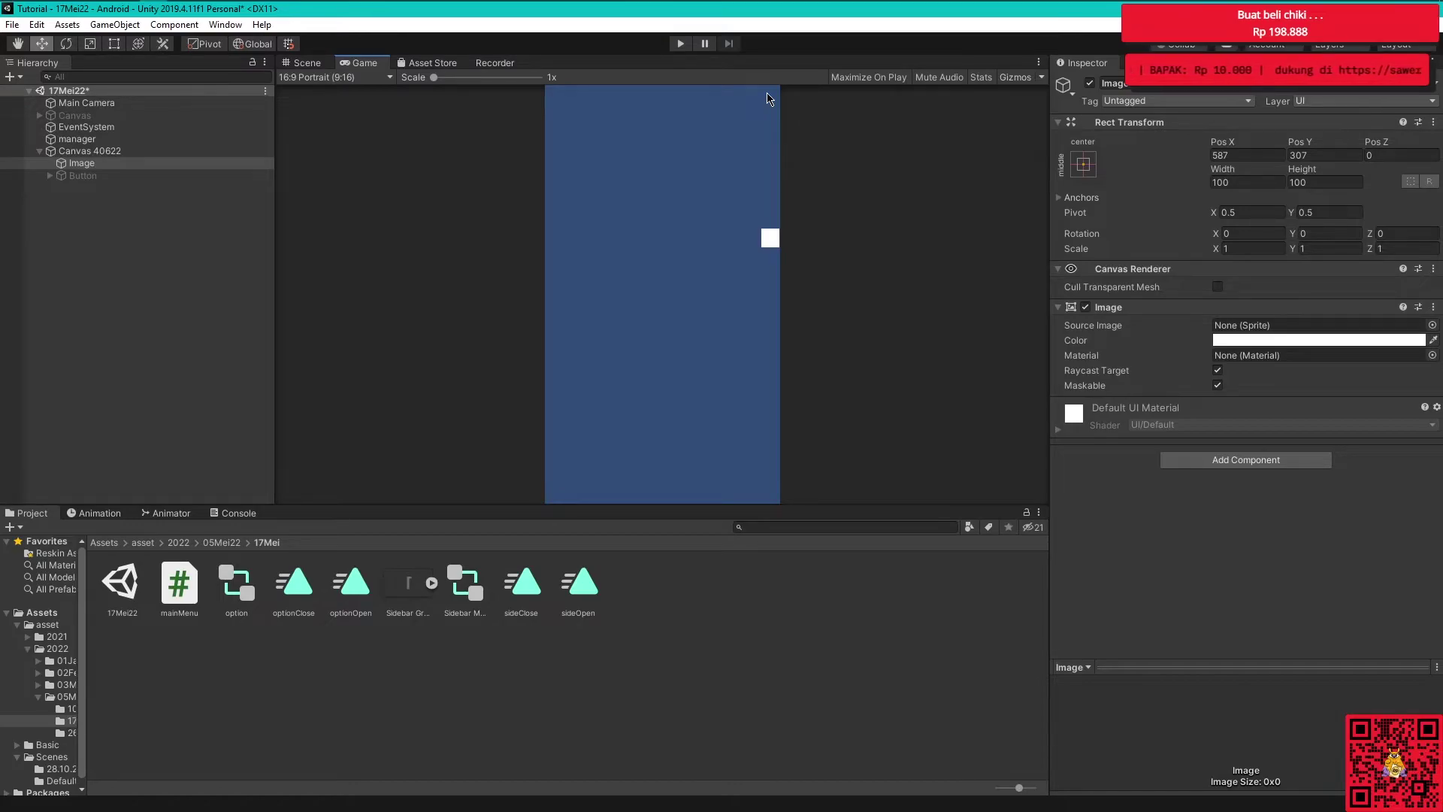
Try bottom-right, top-left and other anchor presets for the Image, then settle on middle-center
click(1083, 164)
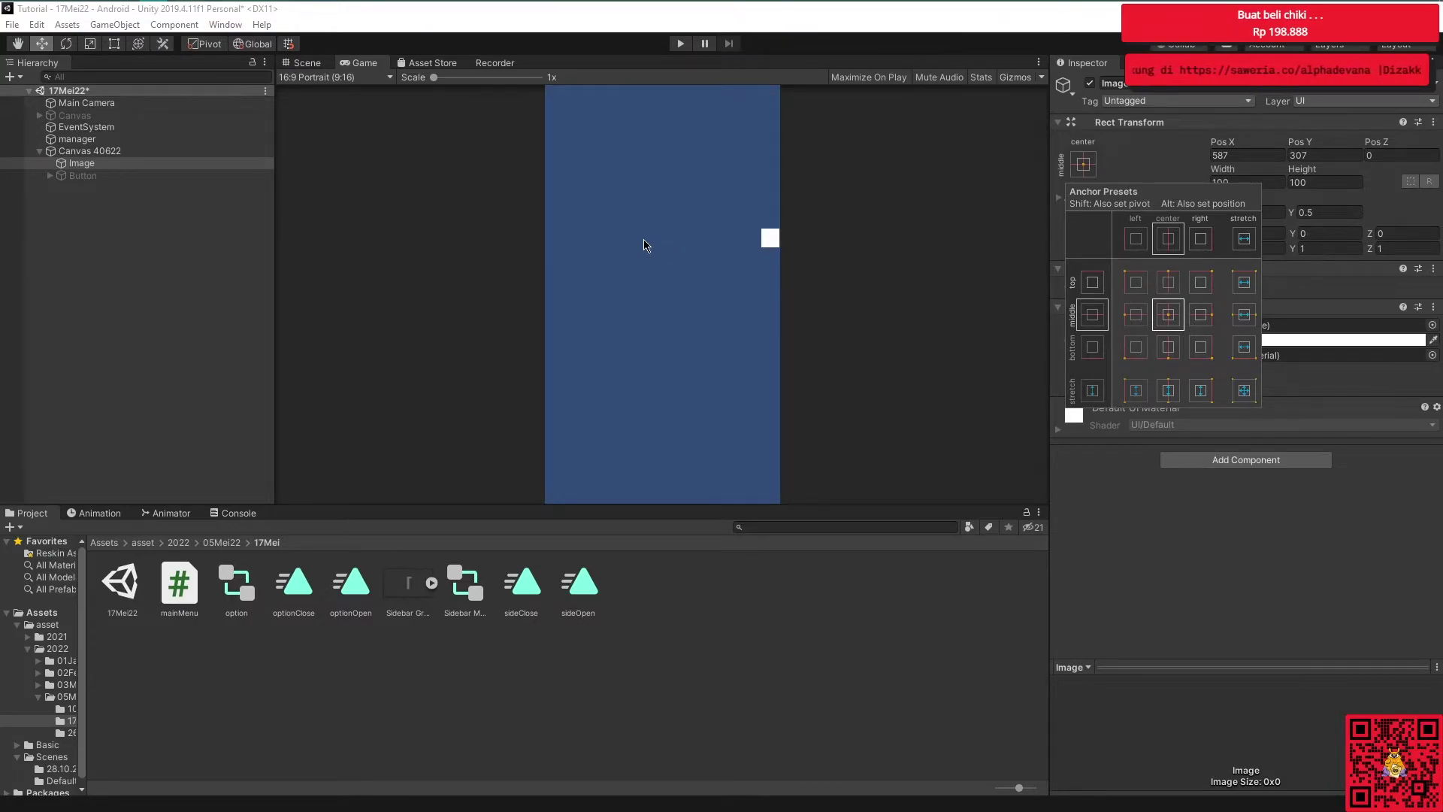
click(1136, 283)
click(1168, 283)
click(1201, 283)
click(1200, 314)
click(1201, 347)
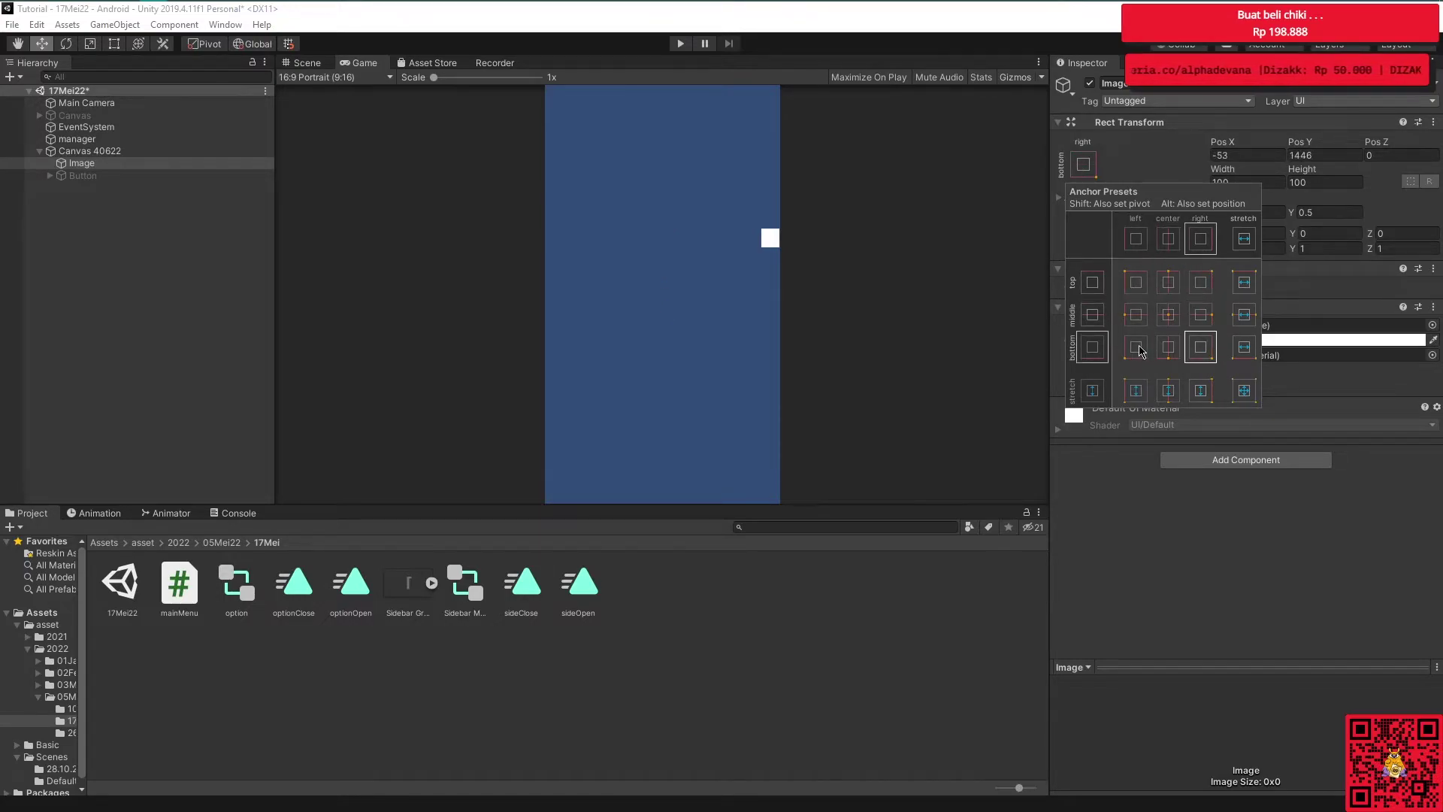
click(1137, 347)
click(1137, 314)
click(1136, 283)
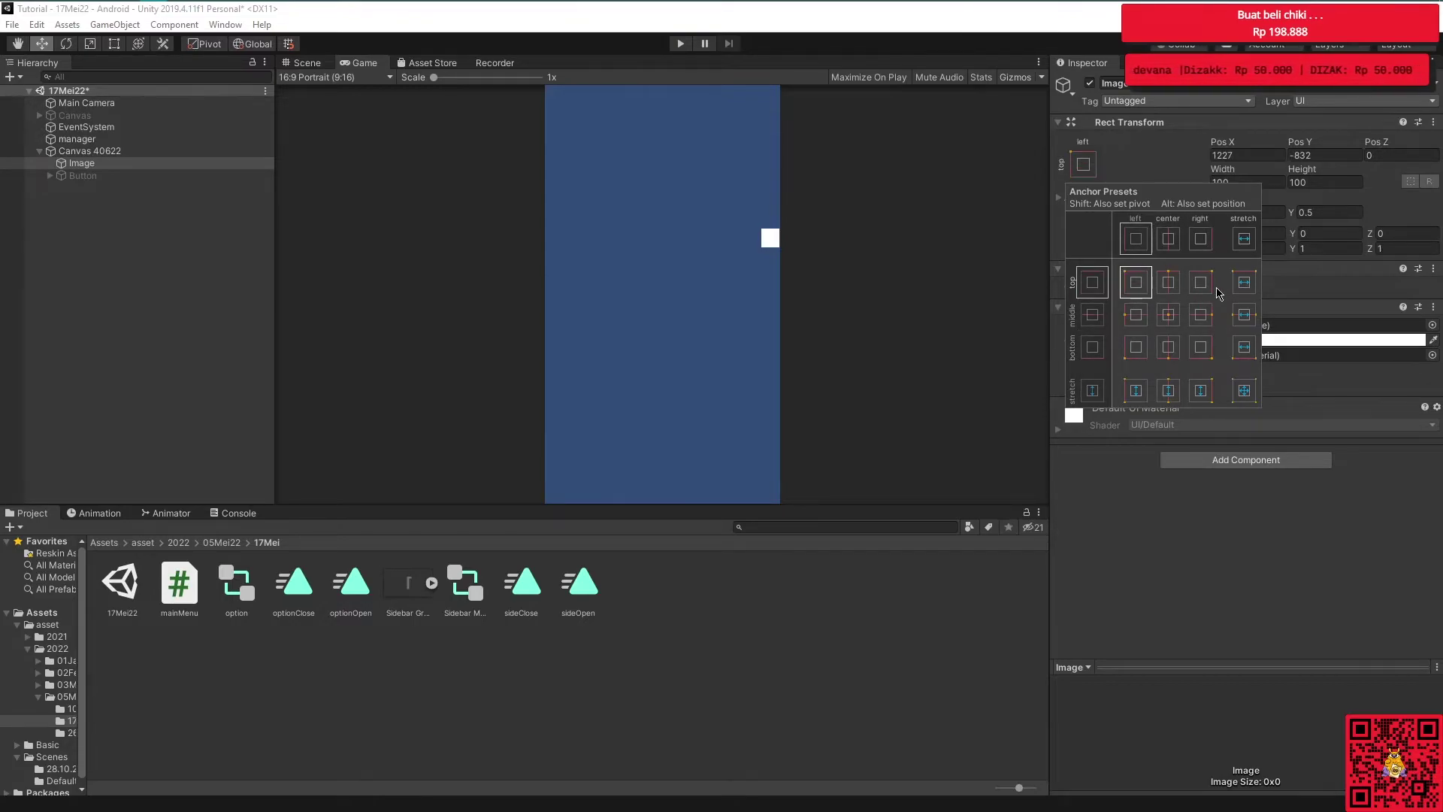
click(1168, 314)
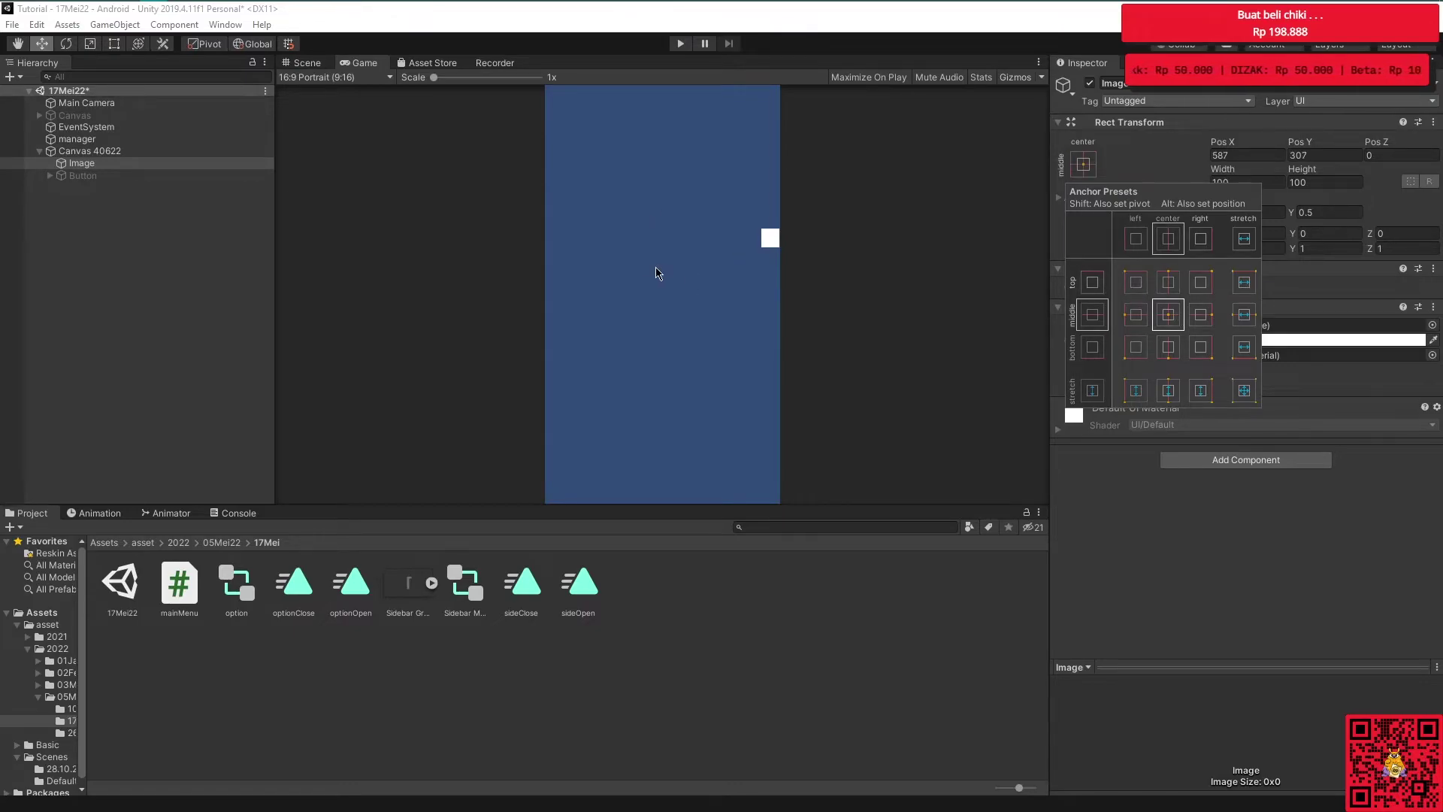
Preview in 16:9 Landscape and reactivate the Button so it is visible again
click(82, 176)
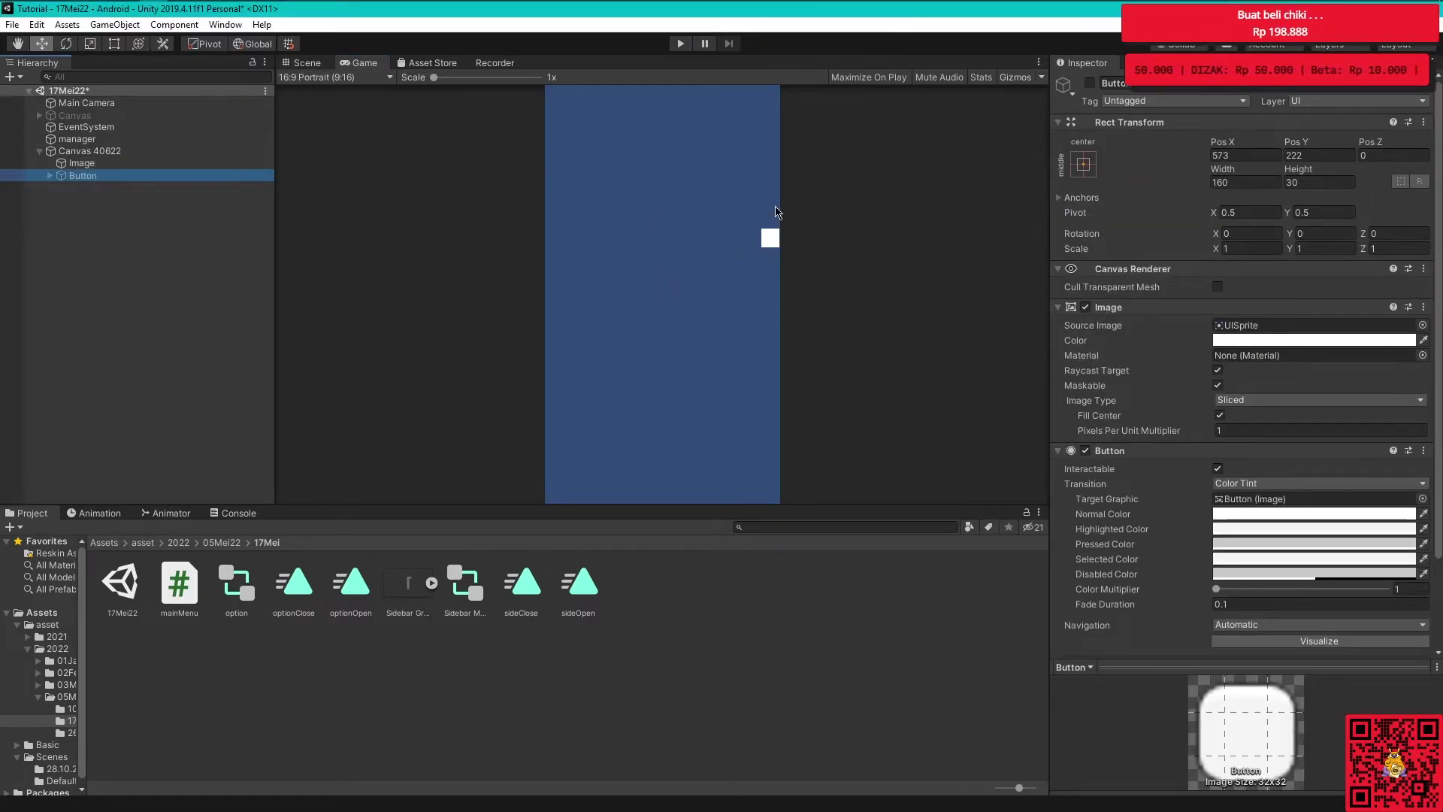
click(380, 78)
click(376, 316)
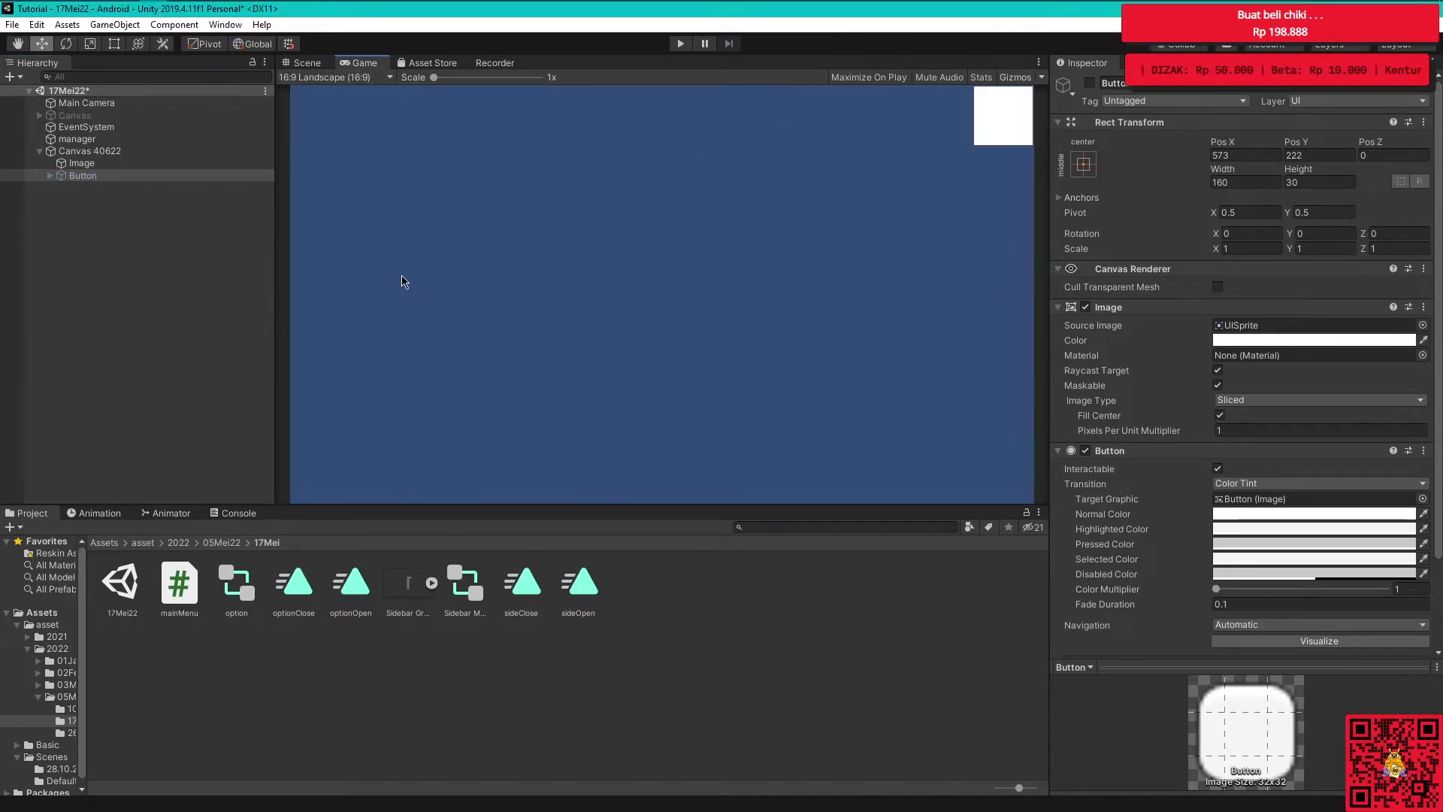
click(1090, 83)
Move the Button to the canvas centre at 0, 0 with the middle-center preset
click(1084, 164)
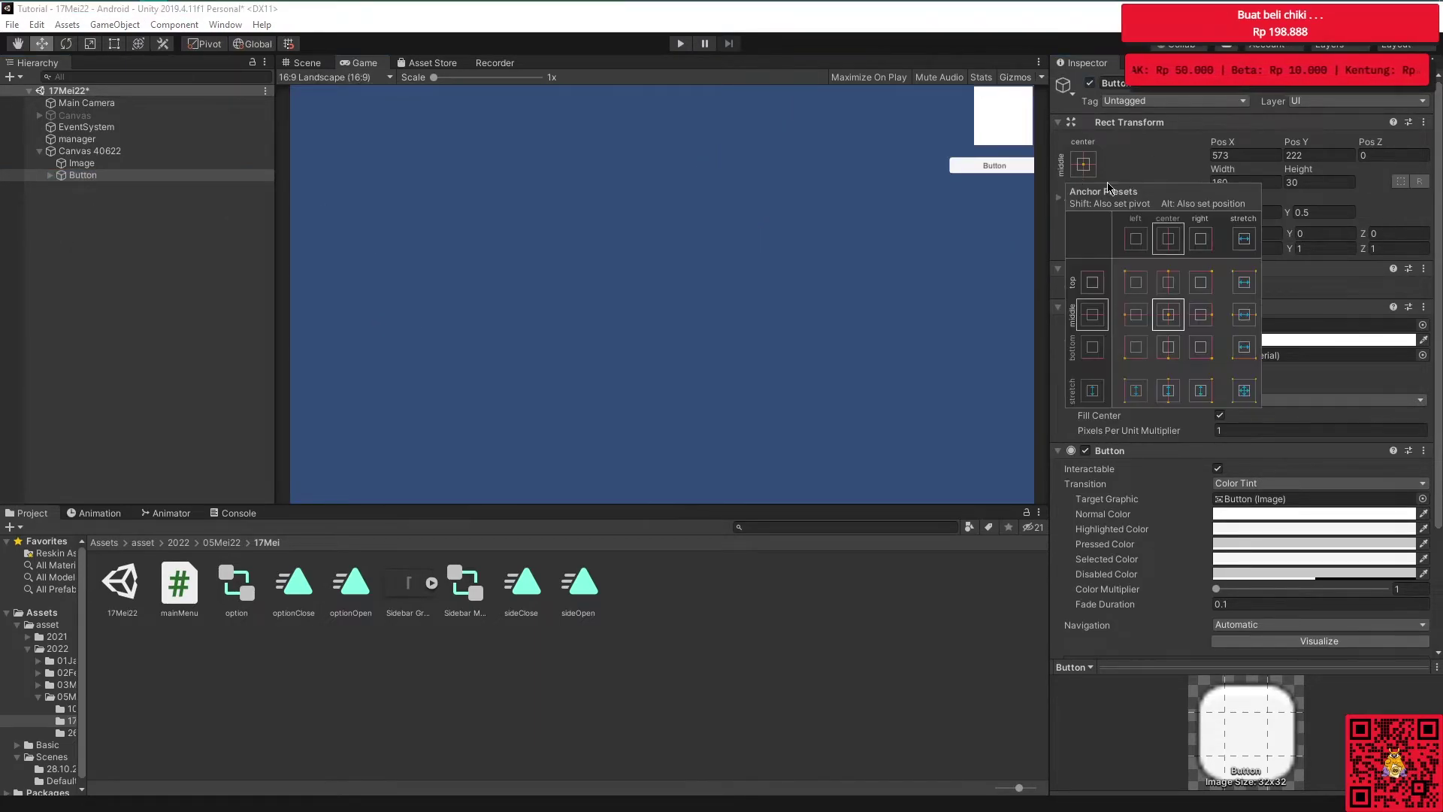
alt+click(1170, 315)
click(103, 177)
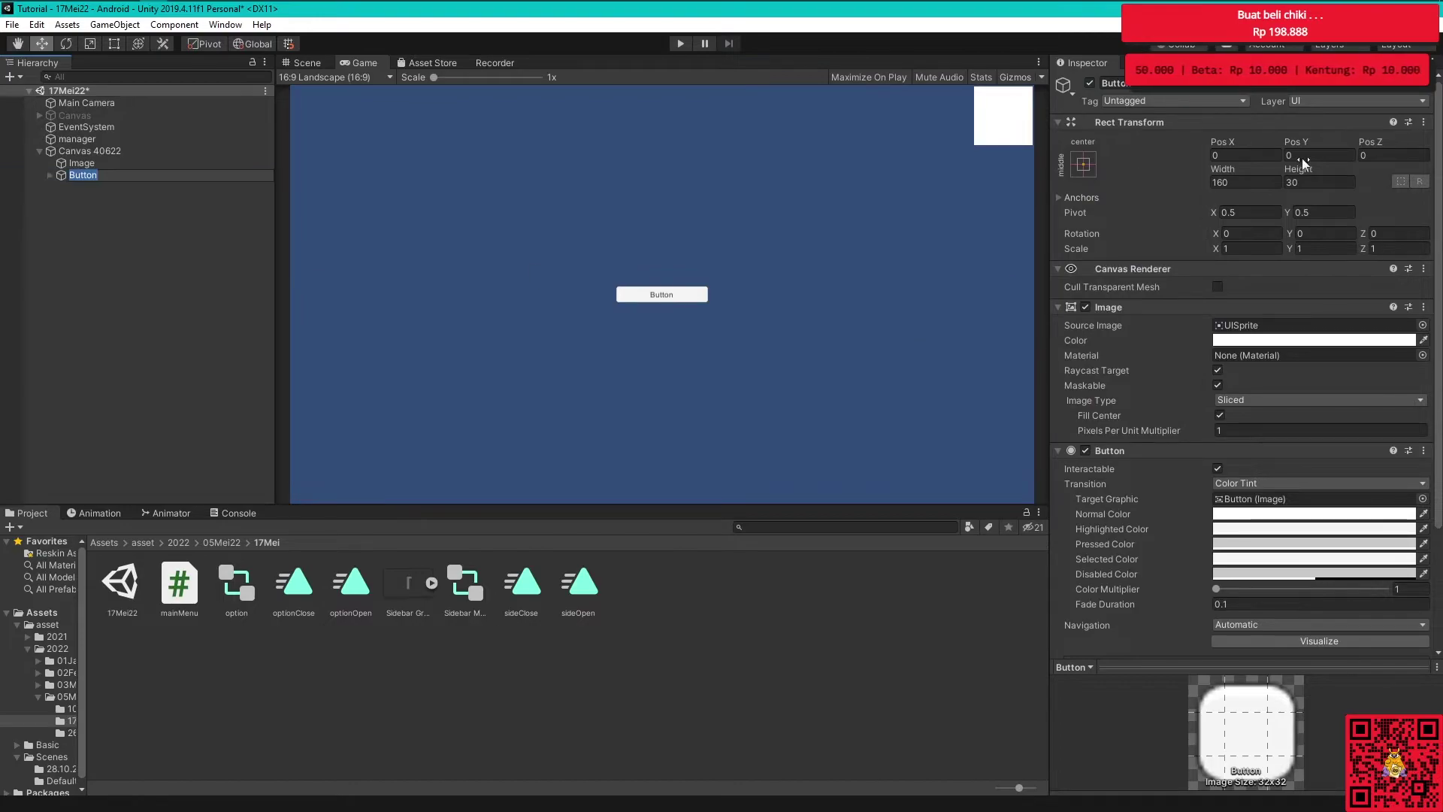
Duplicate the Button into Button (1) and Button (2), dragging the copy above the original
click(81, 248)
click(112, 176)
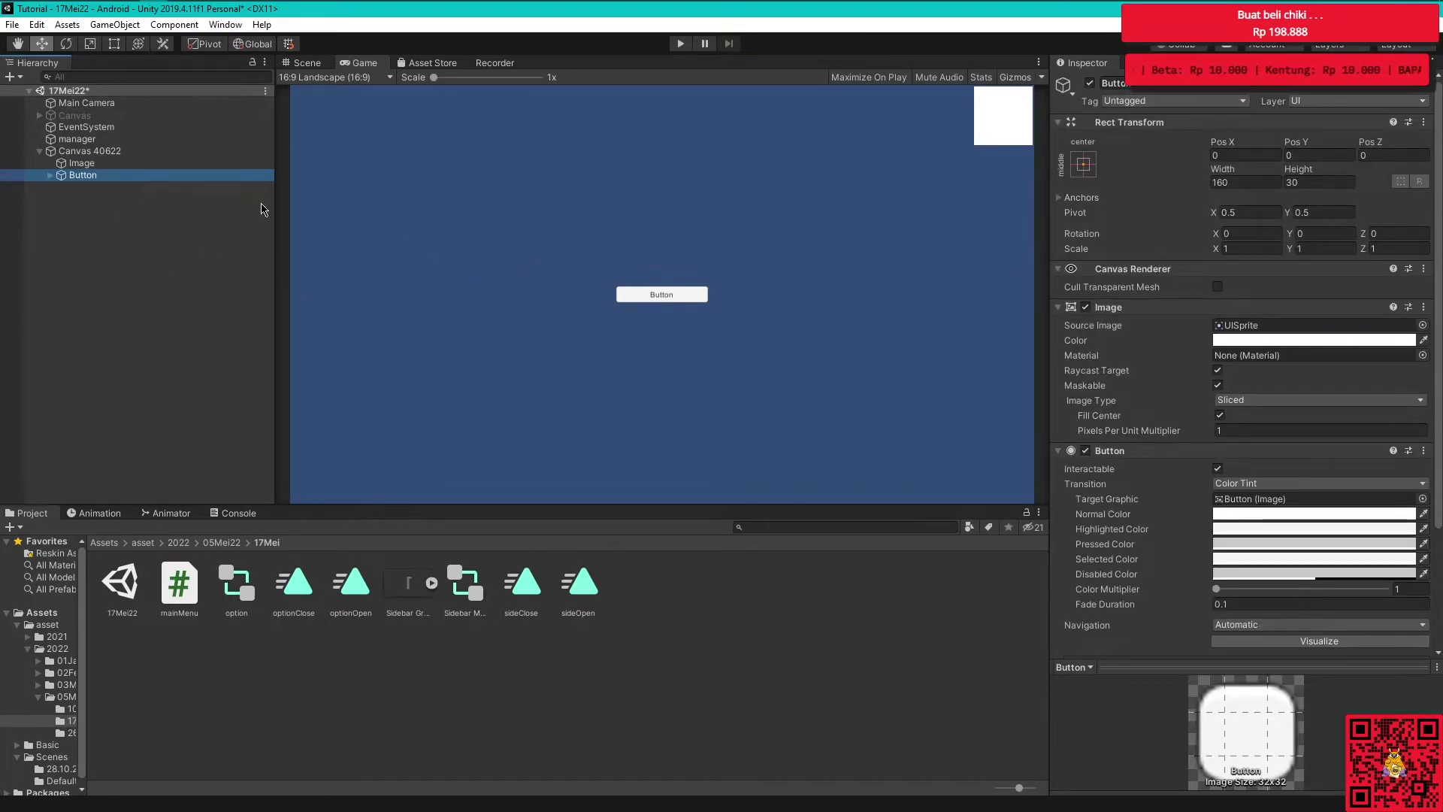
key(ctrl+d)
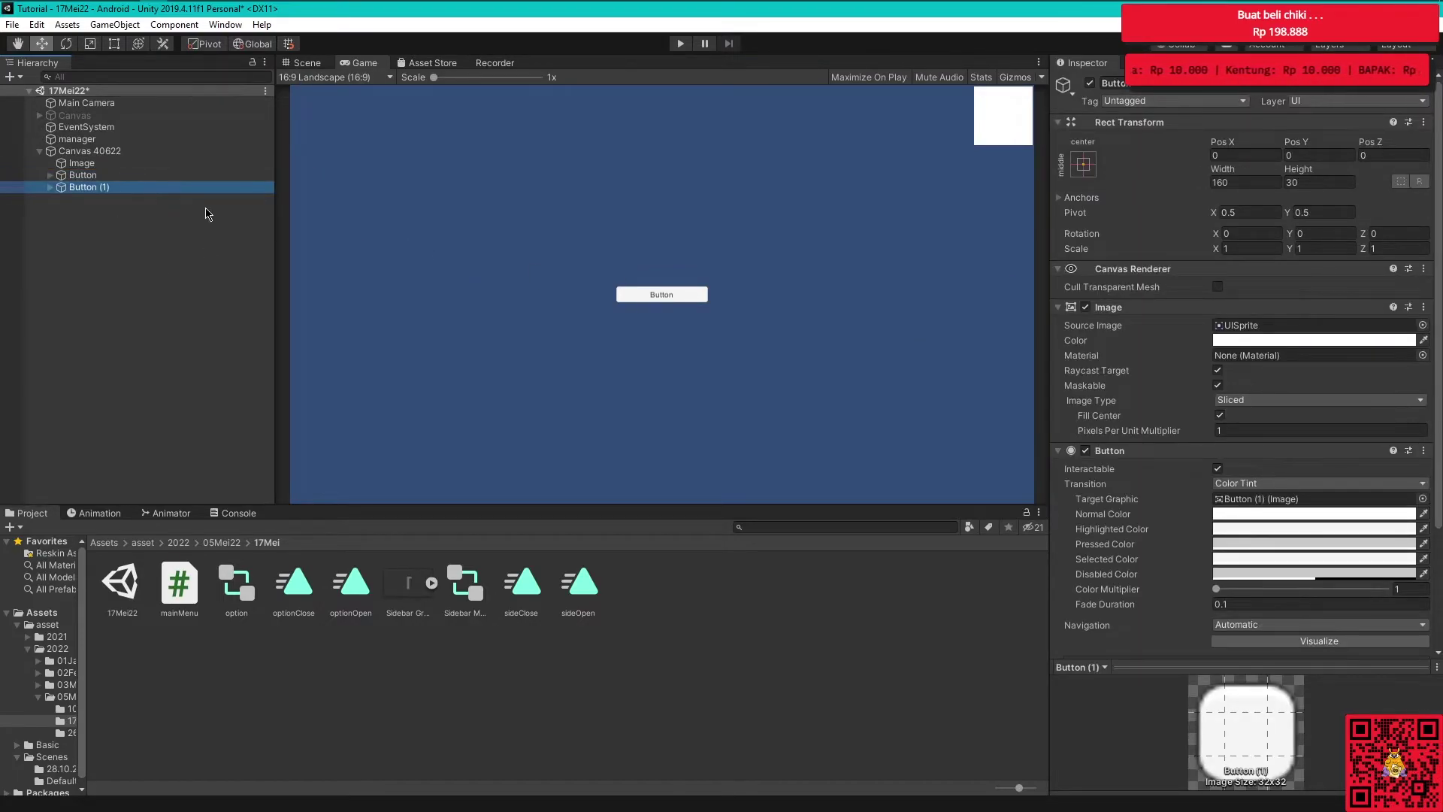
click(379, 78)
click(304, 63)
mouse_move(648, 256)
mouse_down()
mouse_move(647, 232)
mouse_move(641, 253)
mouse_up()
click(143, 188)
key(ctrl+d)
click(353, 63)
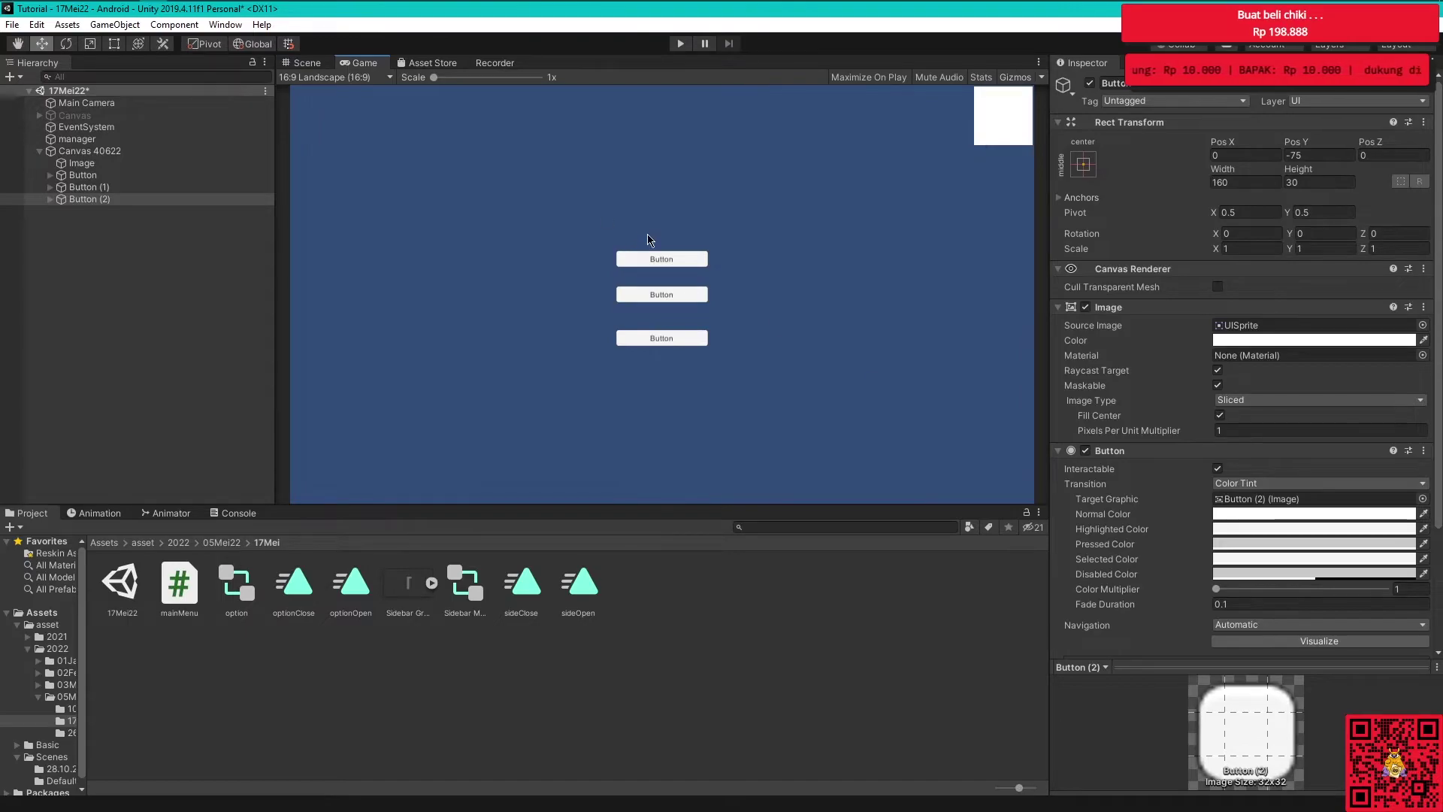
click(1084, 164)
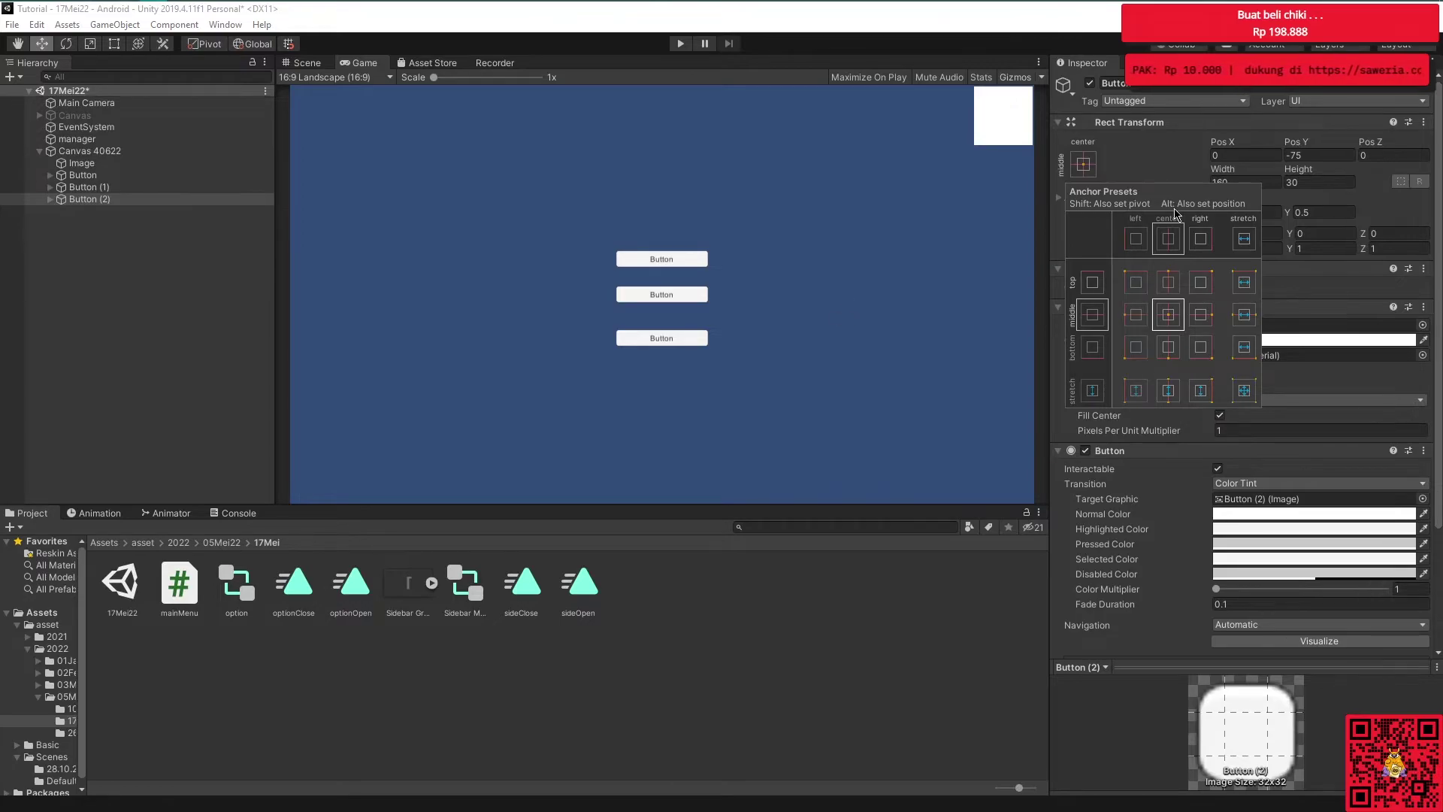
click(1073, 131)
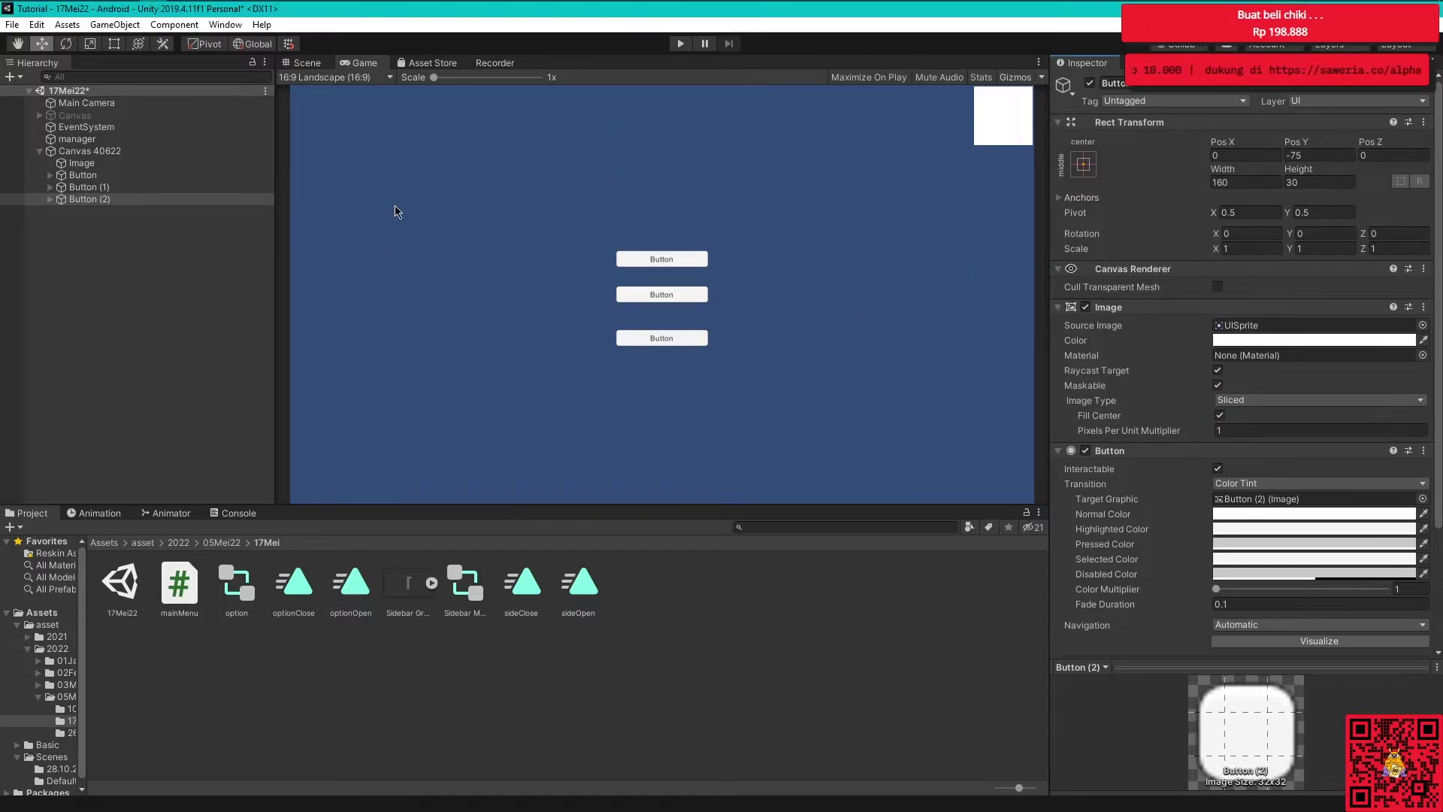
click(345, 76)
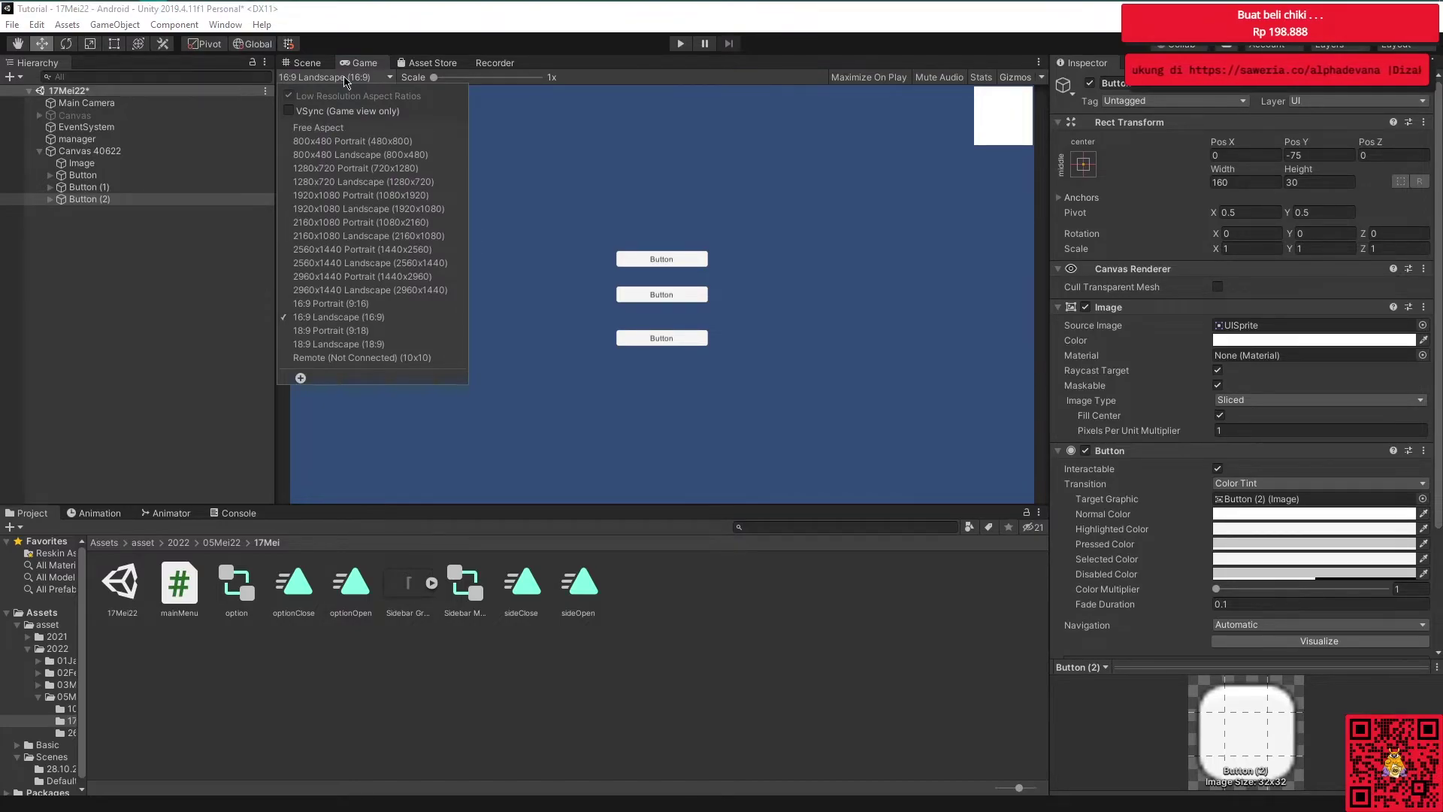
click(325, 303)
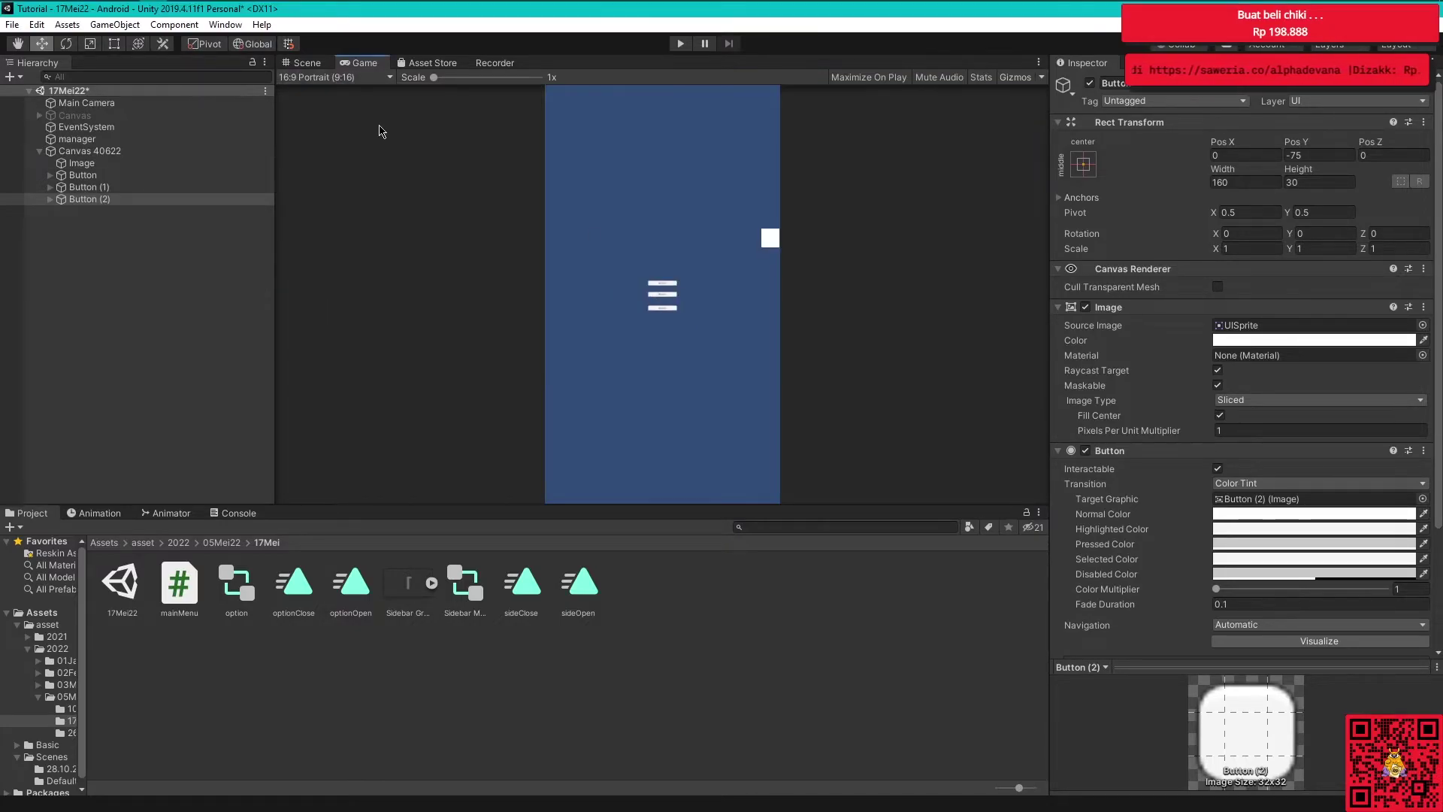
click(353, 79)
click(338, 326)
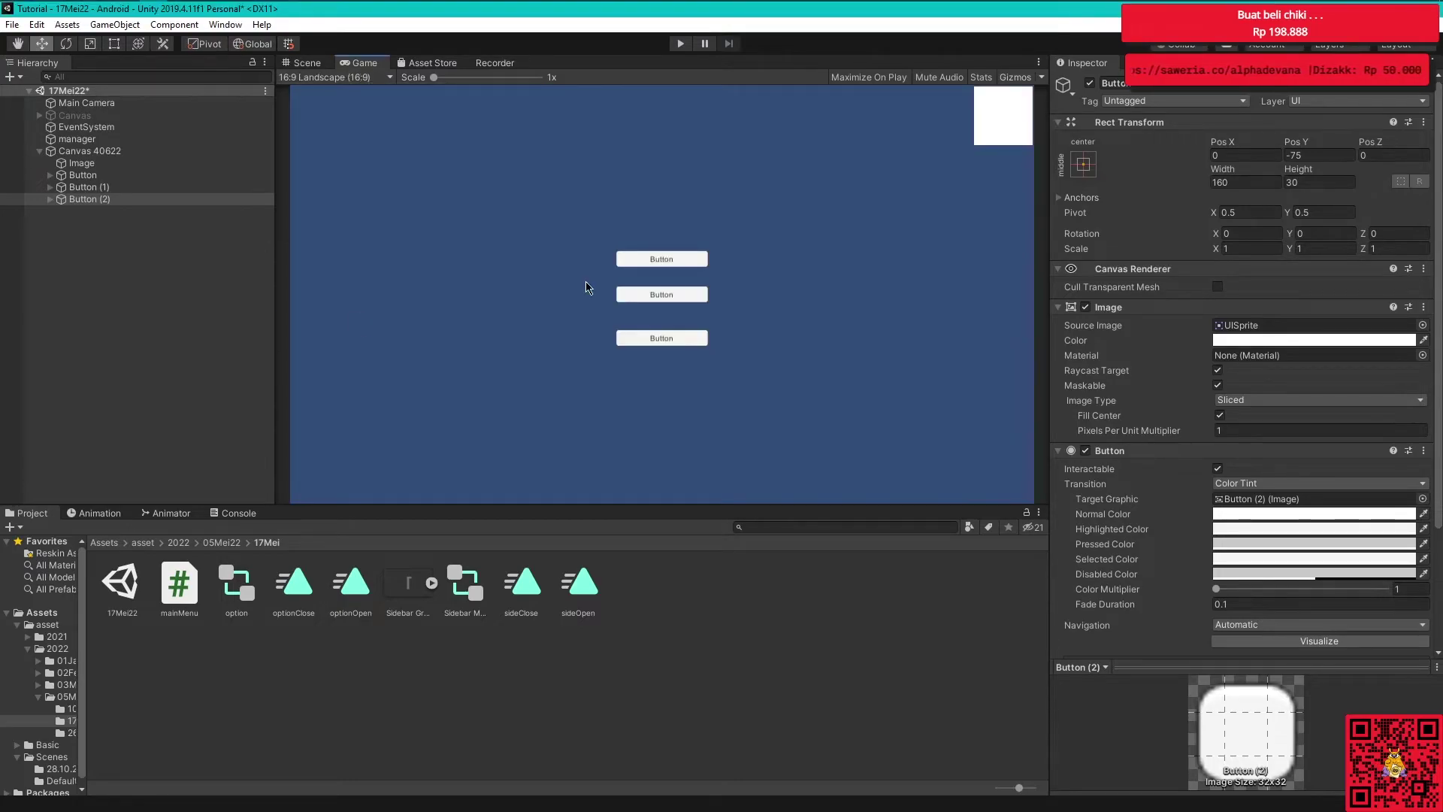
click(343, 77)
click(415, 346)
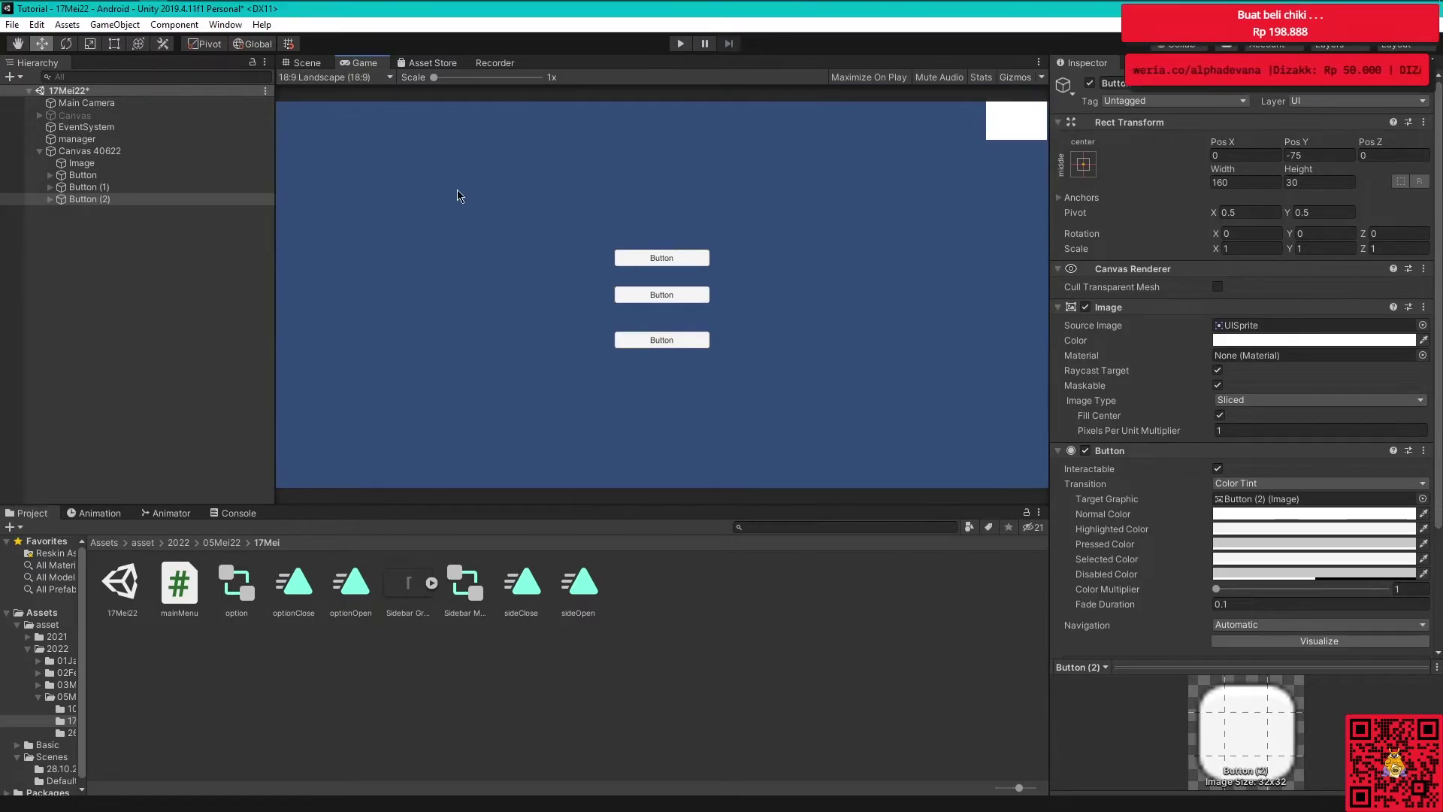
click(374, 77)
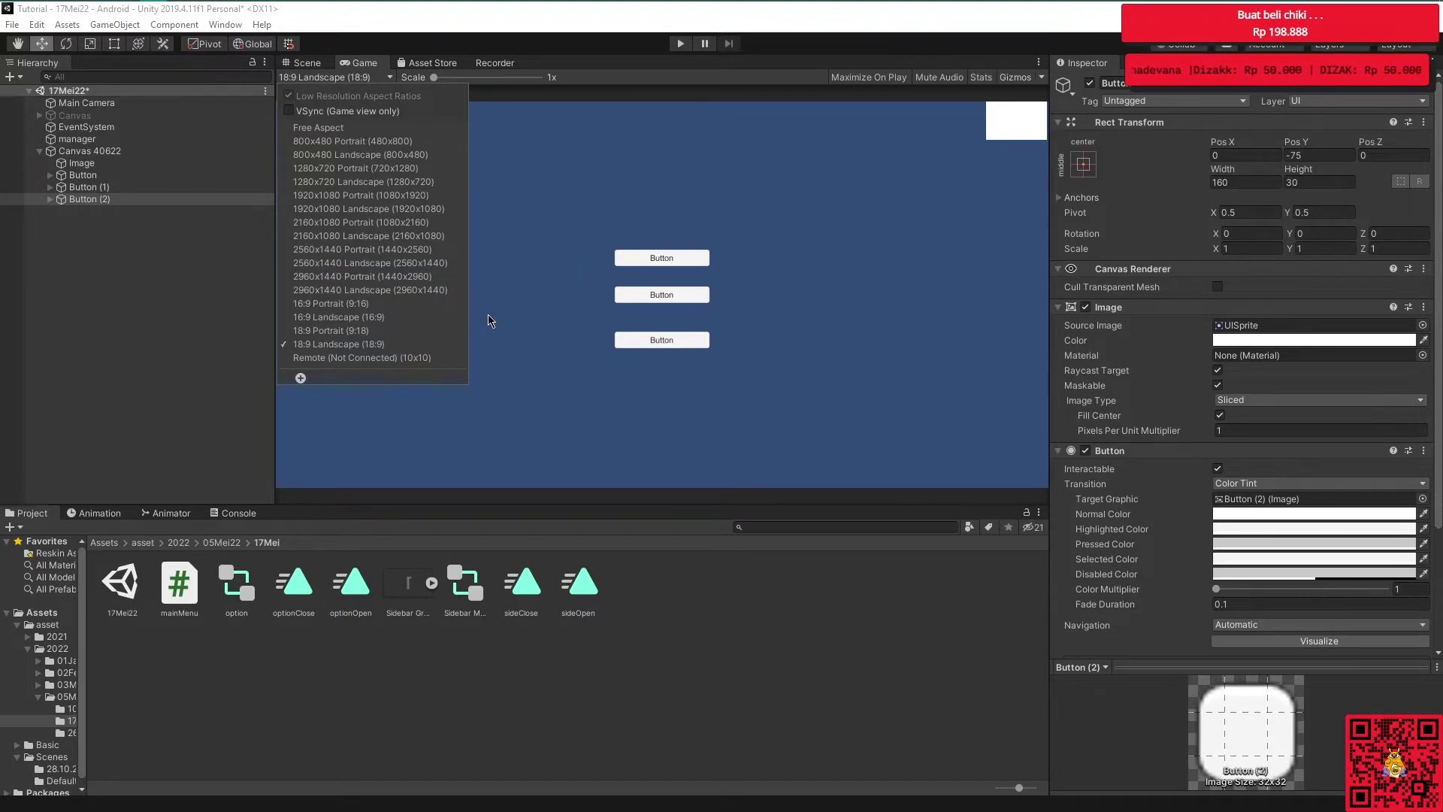
click(363, 318)
click(80, 165)
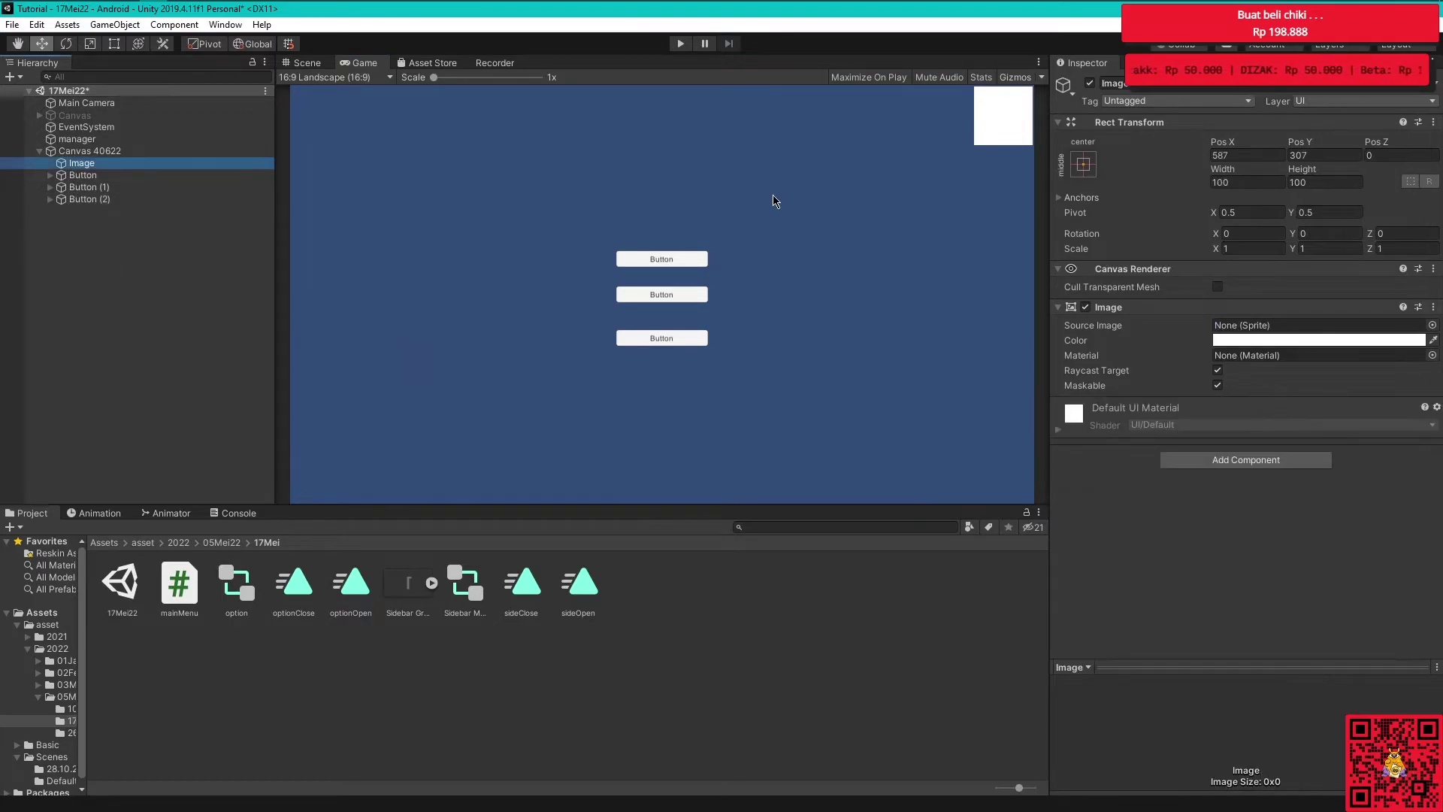
Select Button, Button (1) and Button (2) and deactivate all three
click(1081, 165)
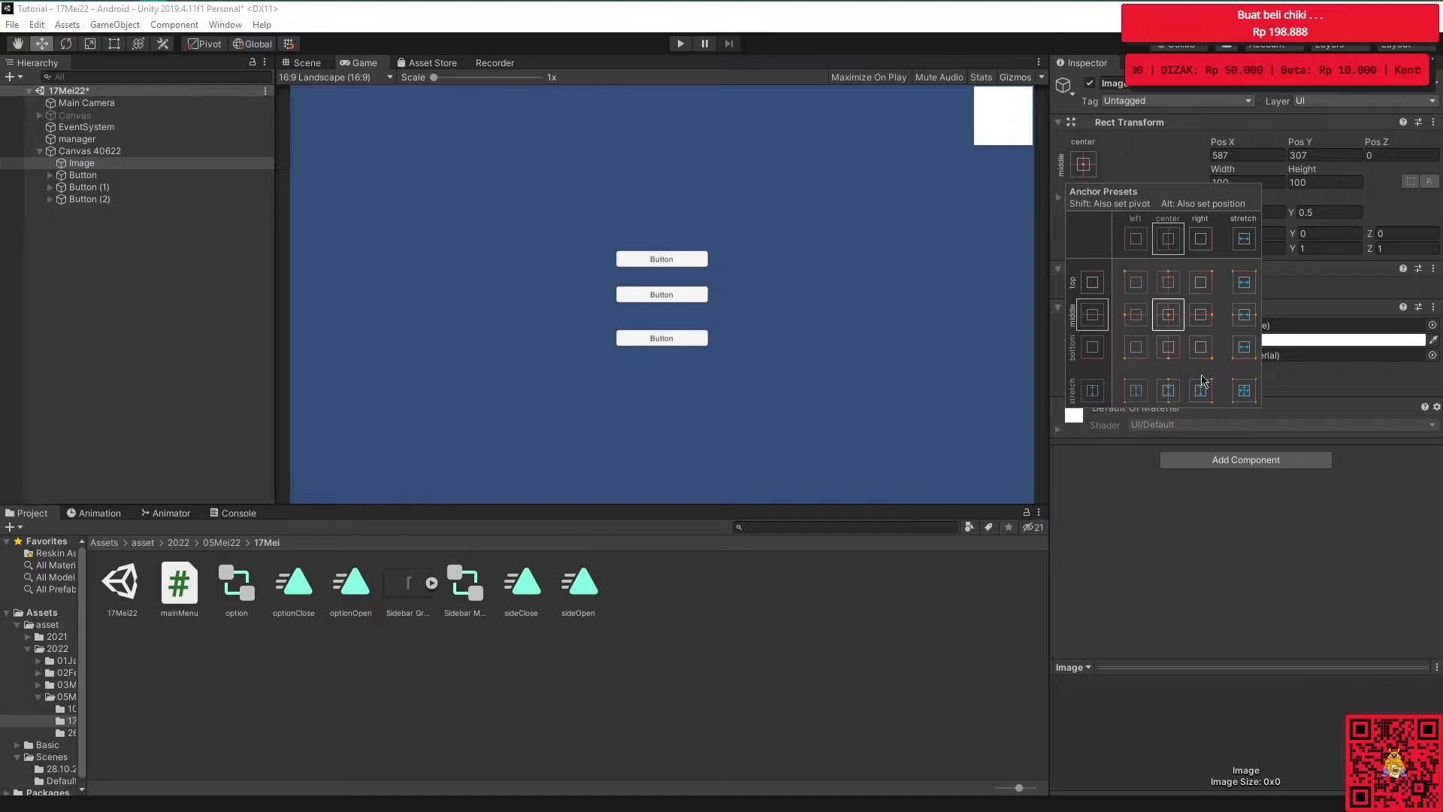
key(shift+alt)
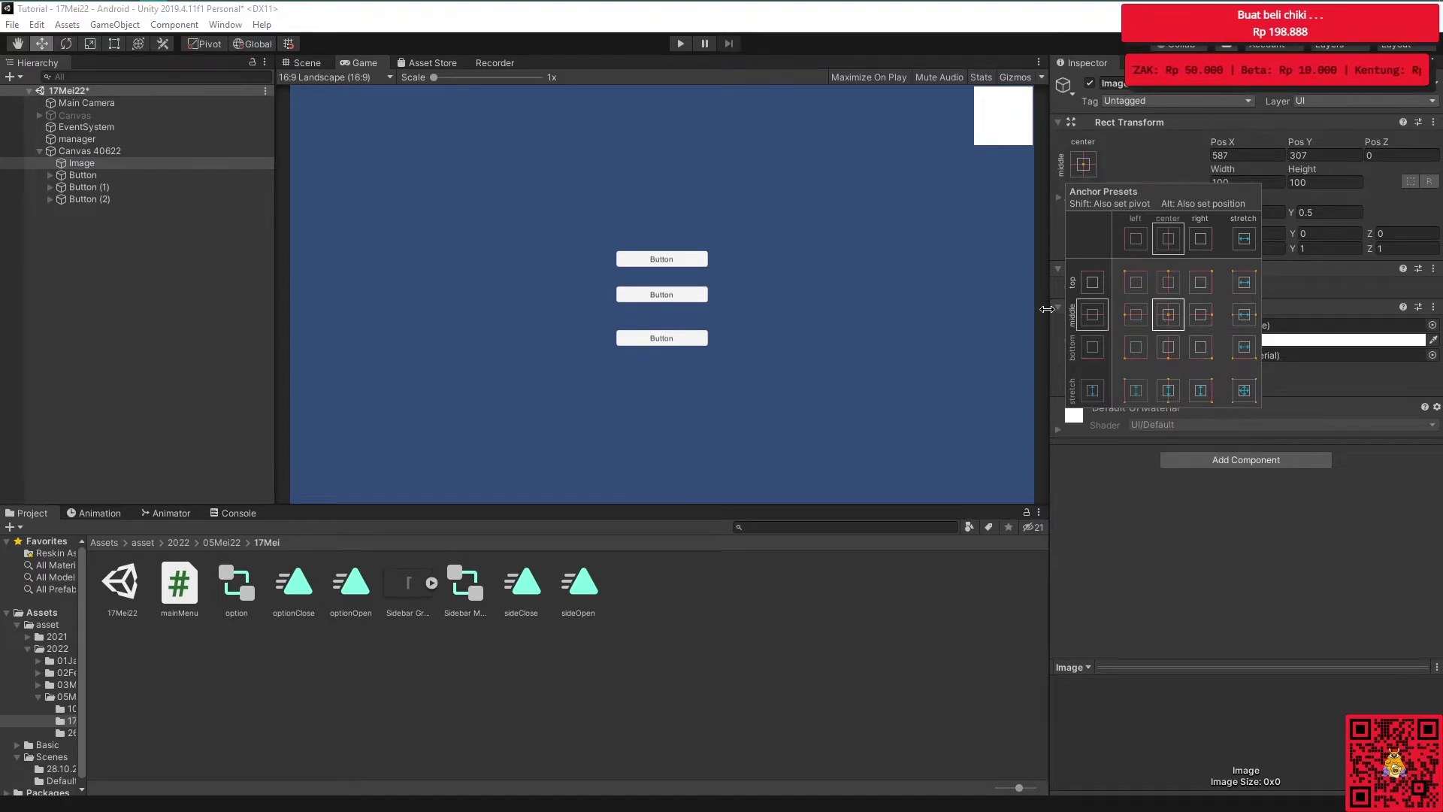
click(137, 186)
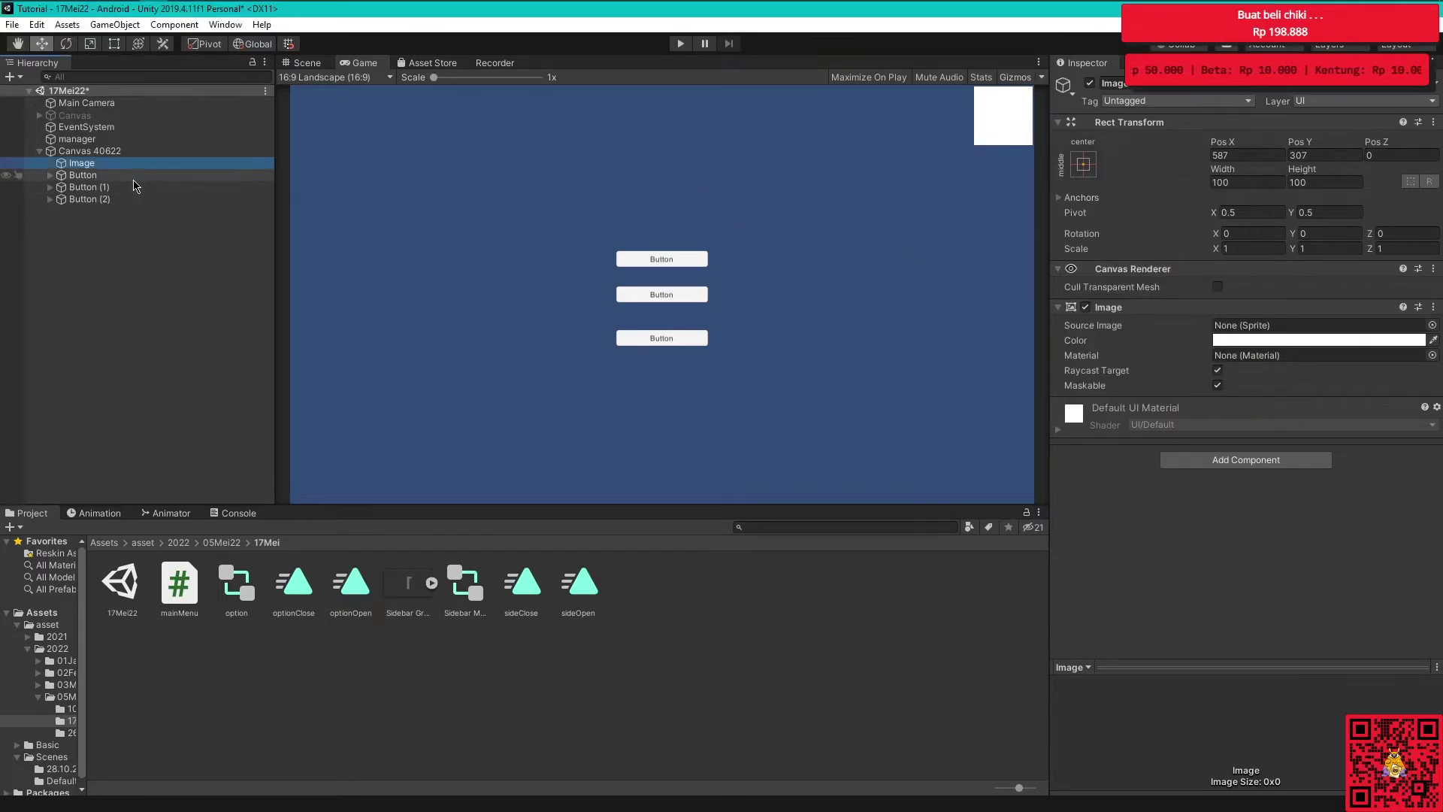
click(136, 186)
shift+click(143, 198)
click(158, 213)
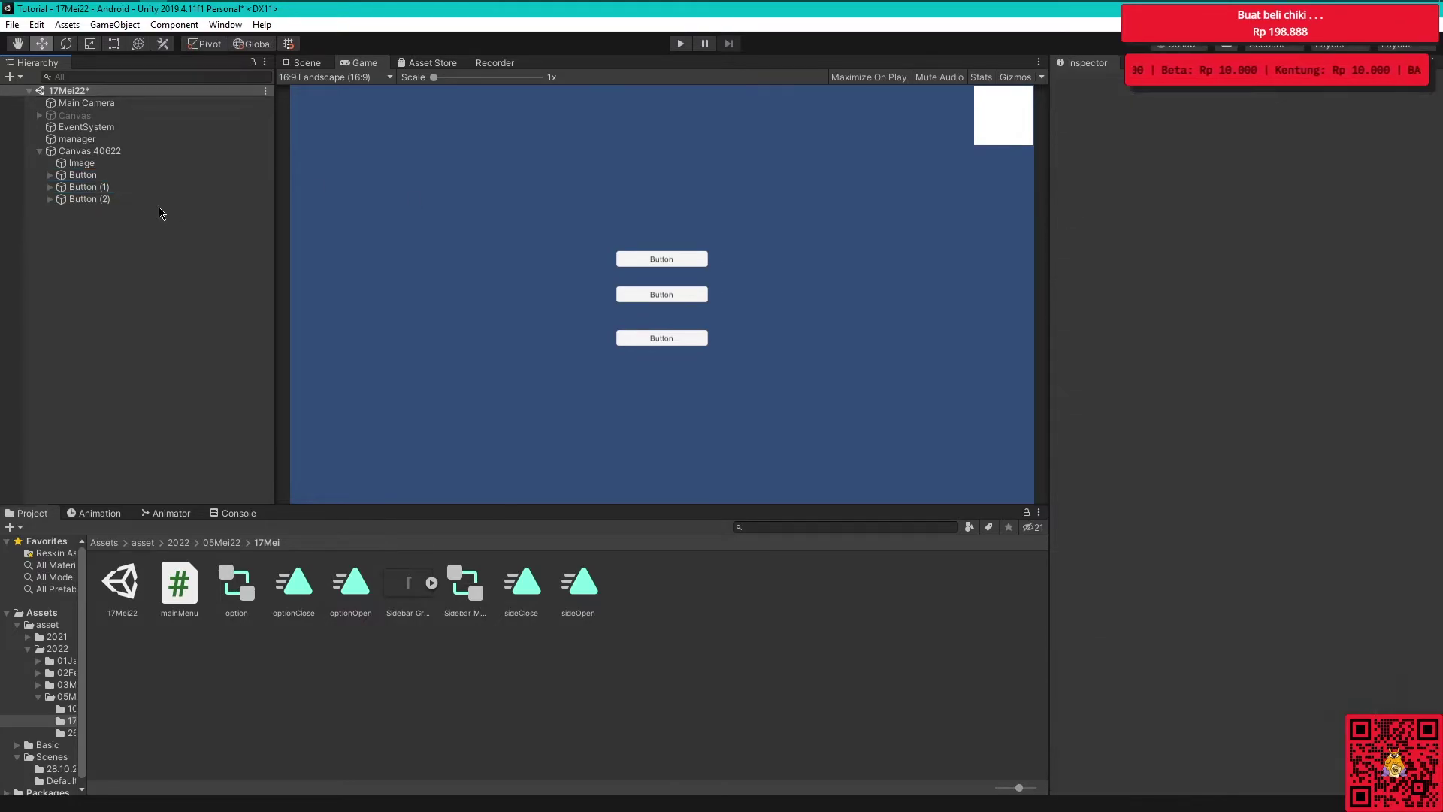
click(83, 174)
shift+click(90, 198)
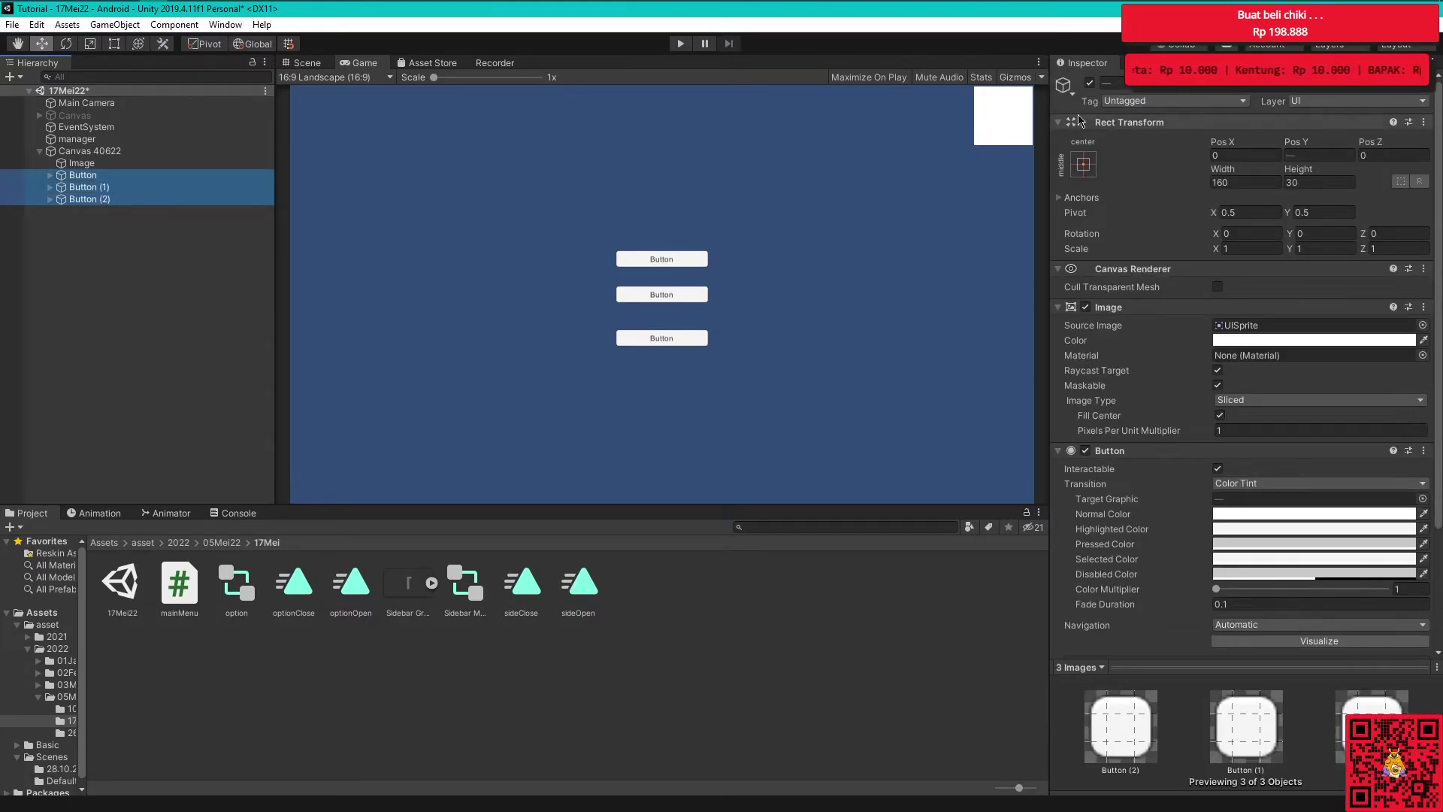
click(1090, 83)
click(94, 151)
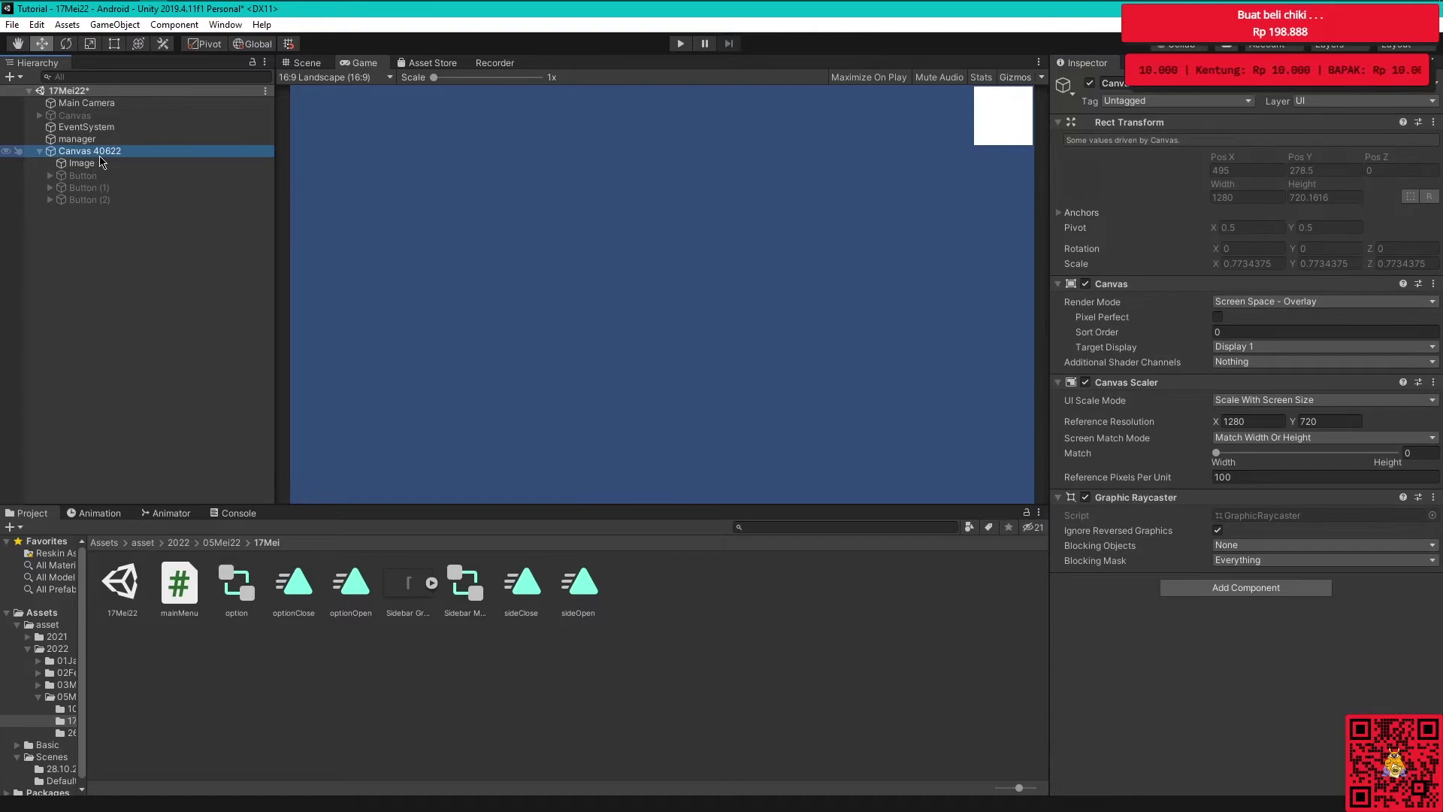
right_click(100, 155)
Add a new UI Image under Canvas 40622
mouse_move(143, 412)
click(272, 447)
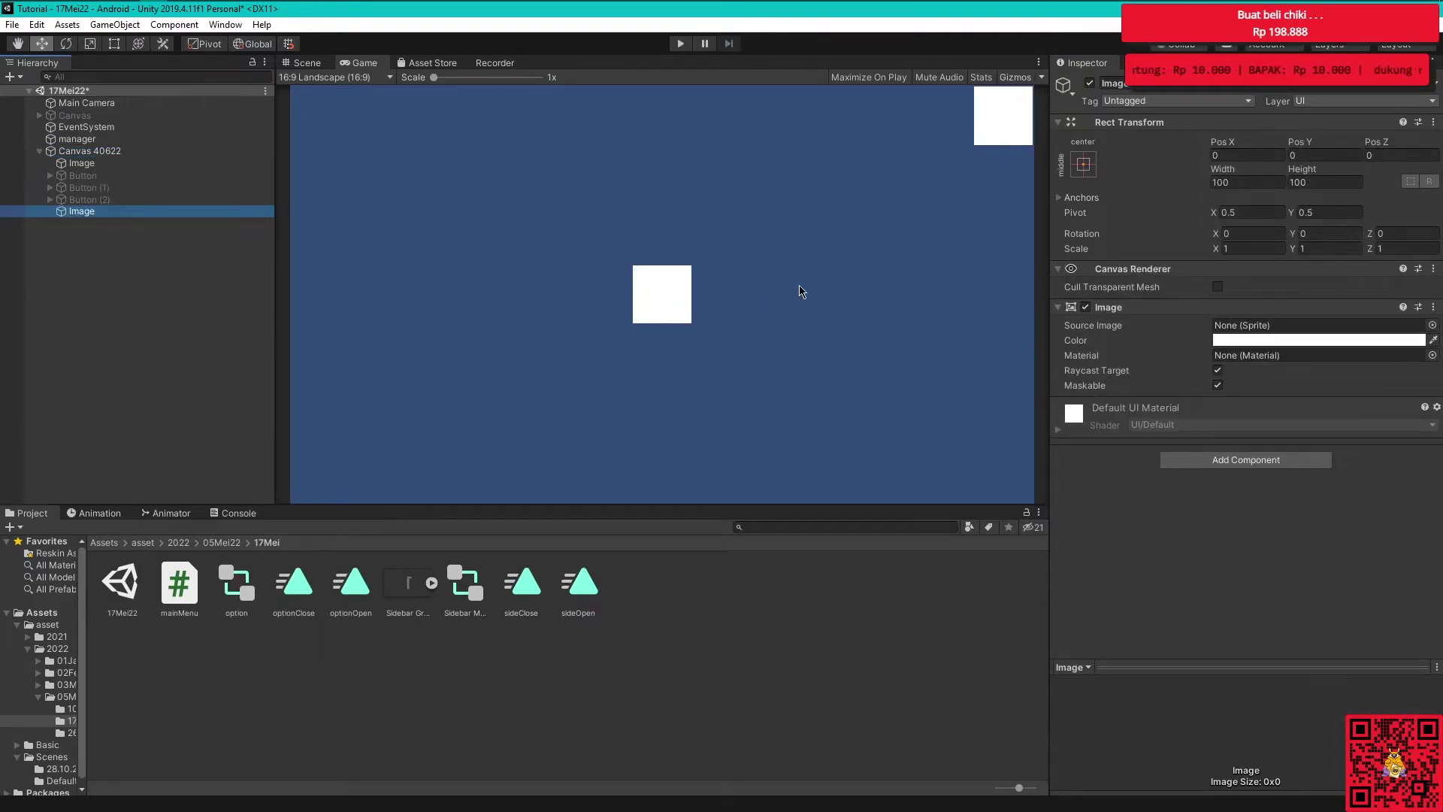
click(1084, 167)
click(564, 375)
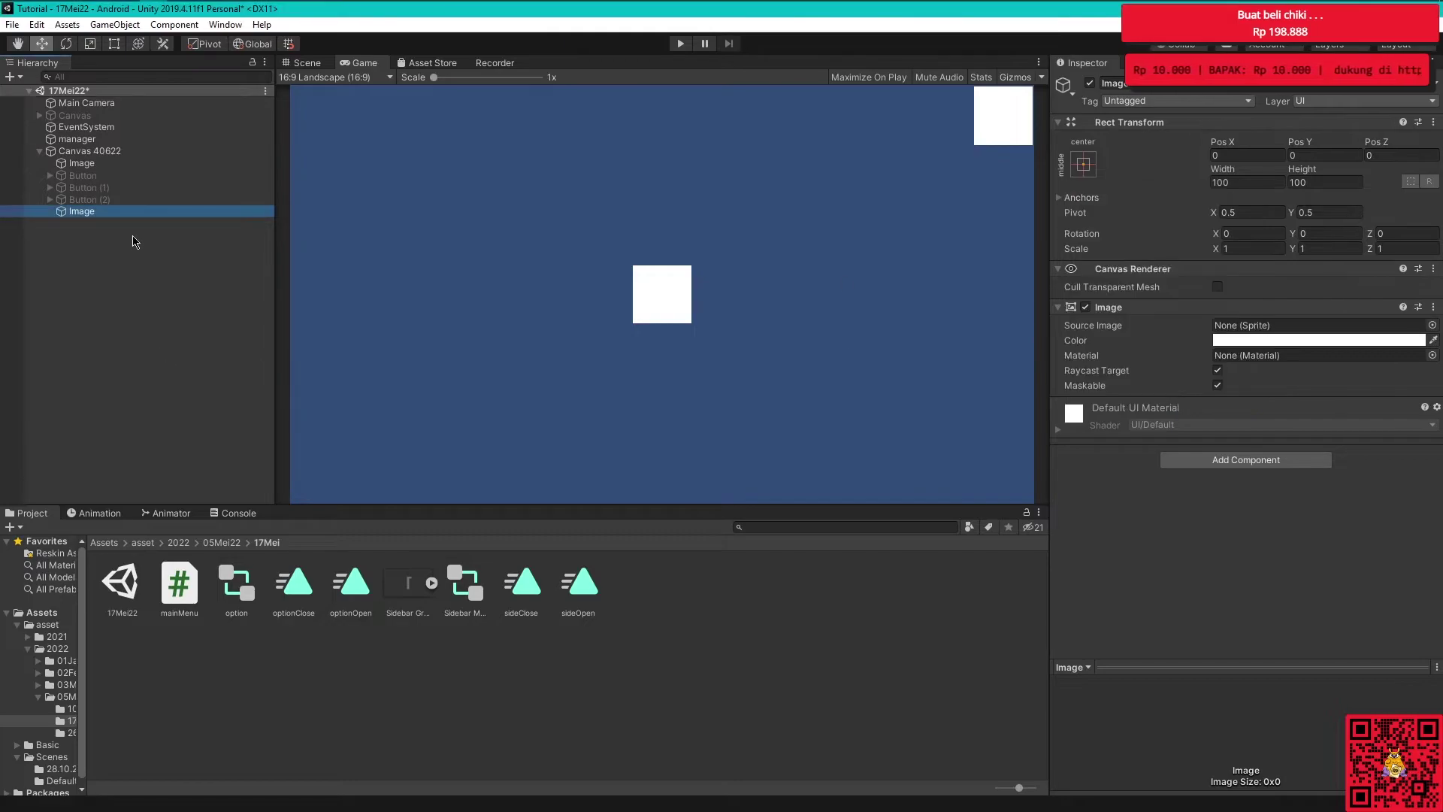
Assign the SOUNDBUTTON sprite as the image source and set it to its native 176 × 142 size
click(1432, 325)
scroll(1393, 538, down, 3)
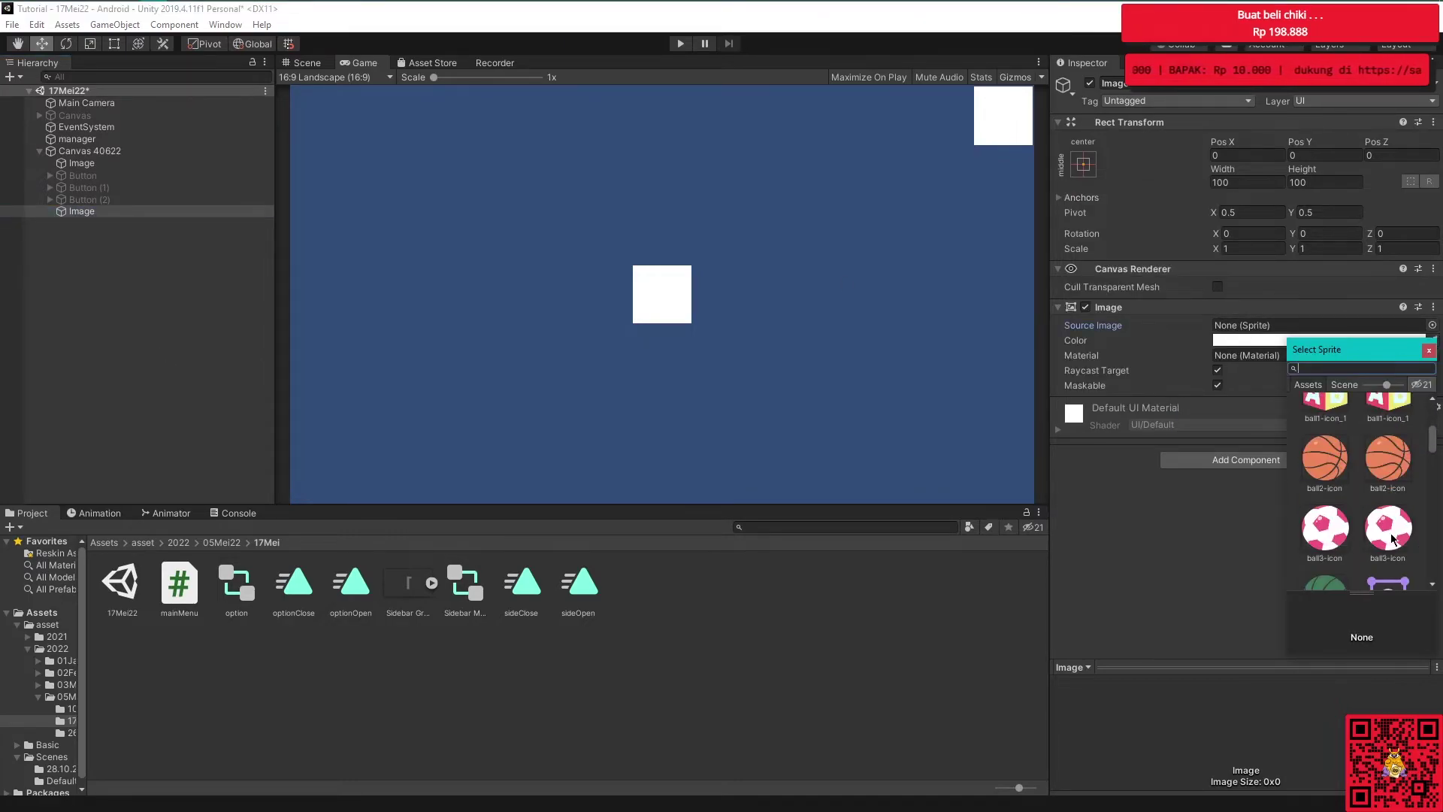
scroll(1393, 538, down, 3)
scroll(1393, 538, down, 2)
scroll(1391, 534, down, 2)
scroll(1387, 527, down, 2)
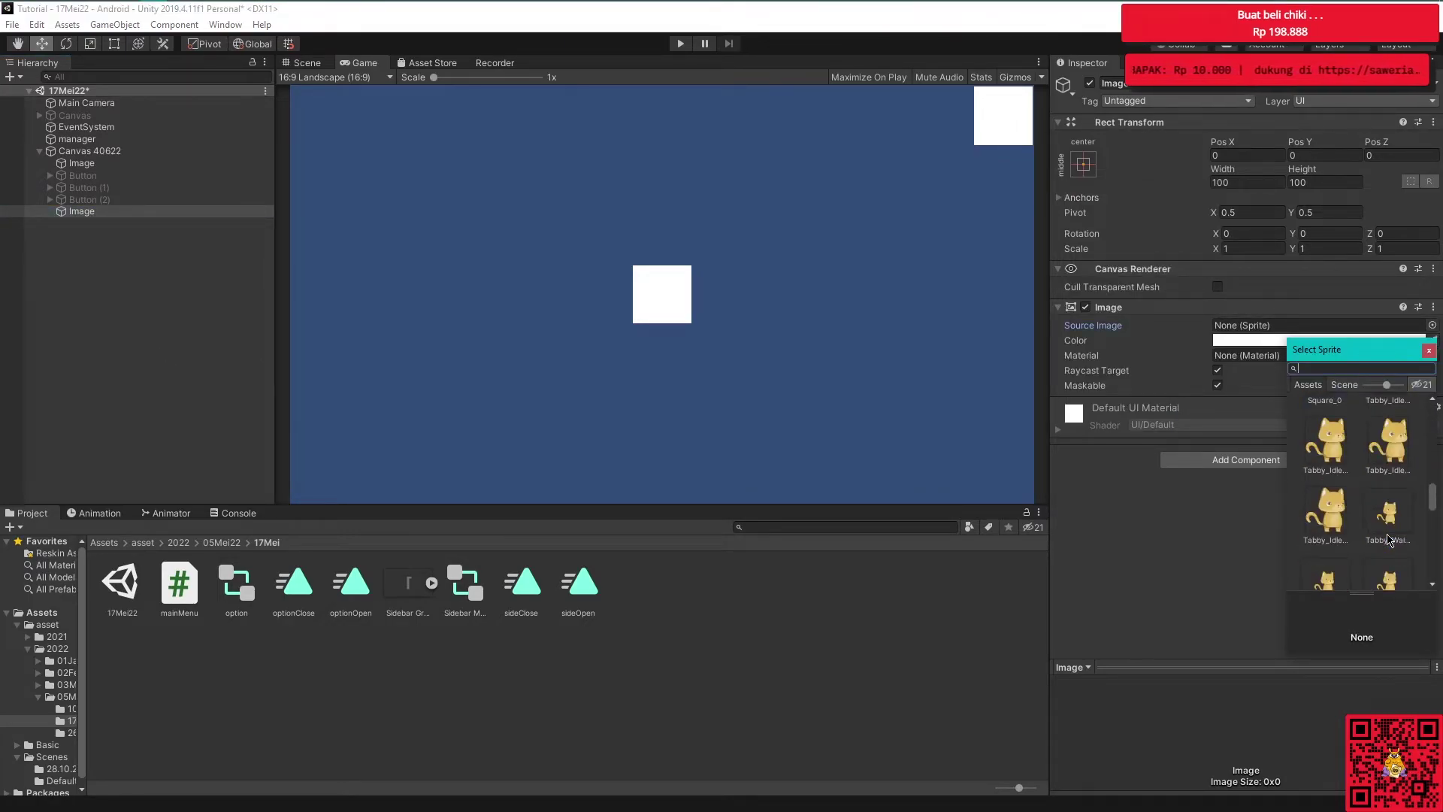
scroll(1378, 508, down, 2)
scroll(1378, 508, up, 1)
click(1325, 424)
double_click(1325, 423)
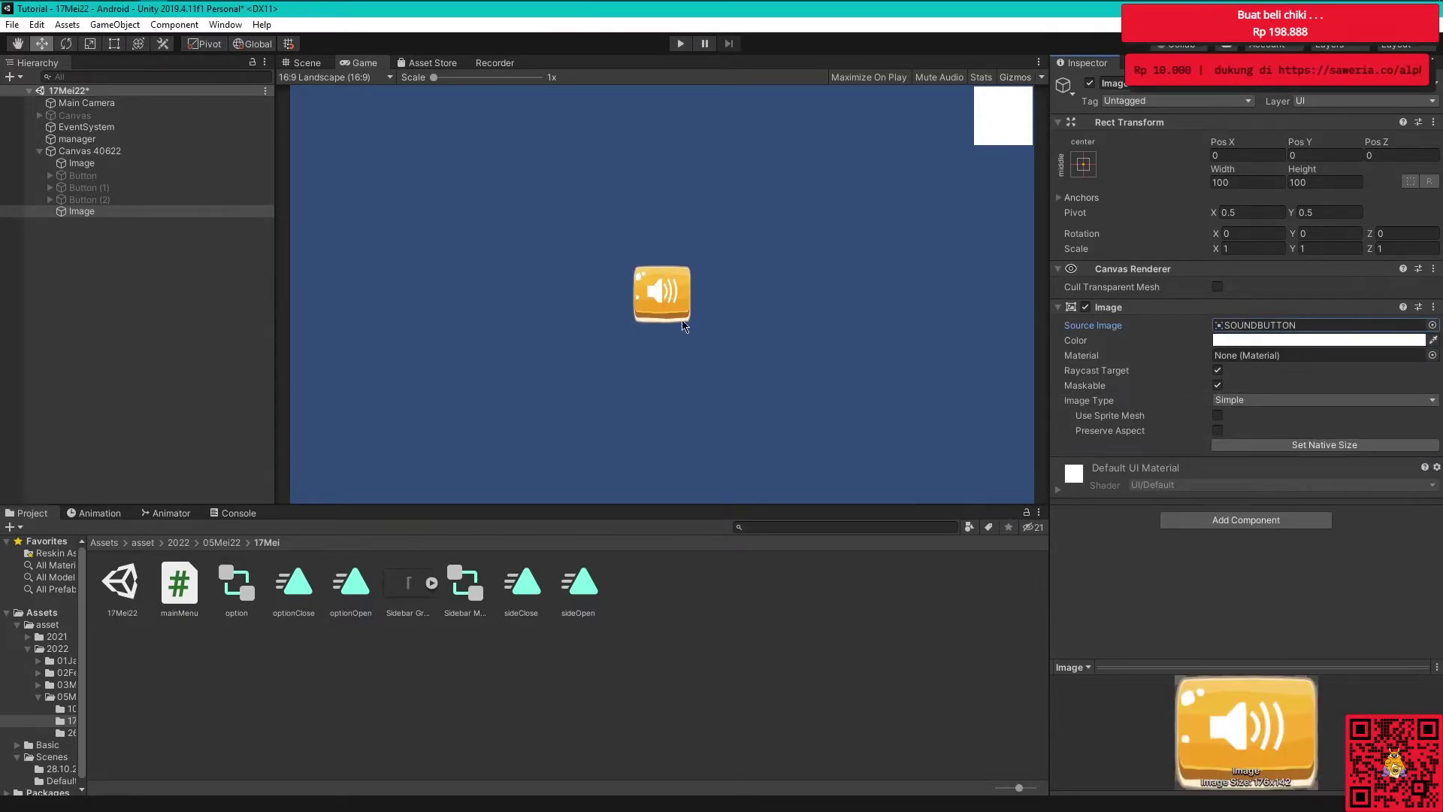
click(1325, 444)
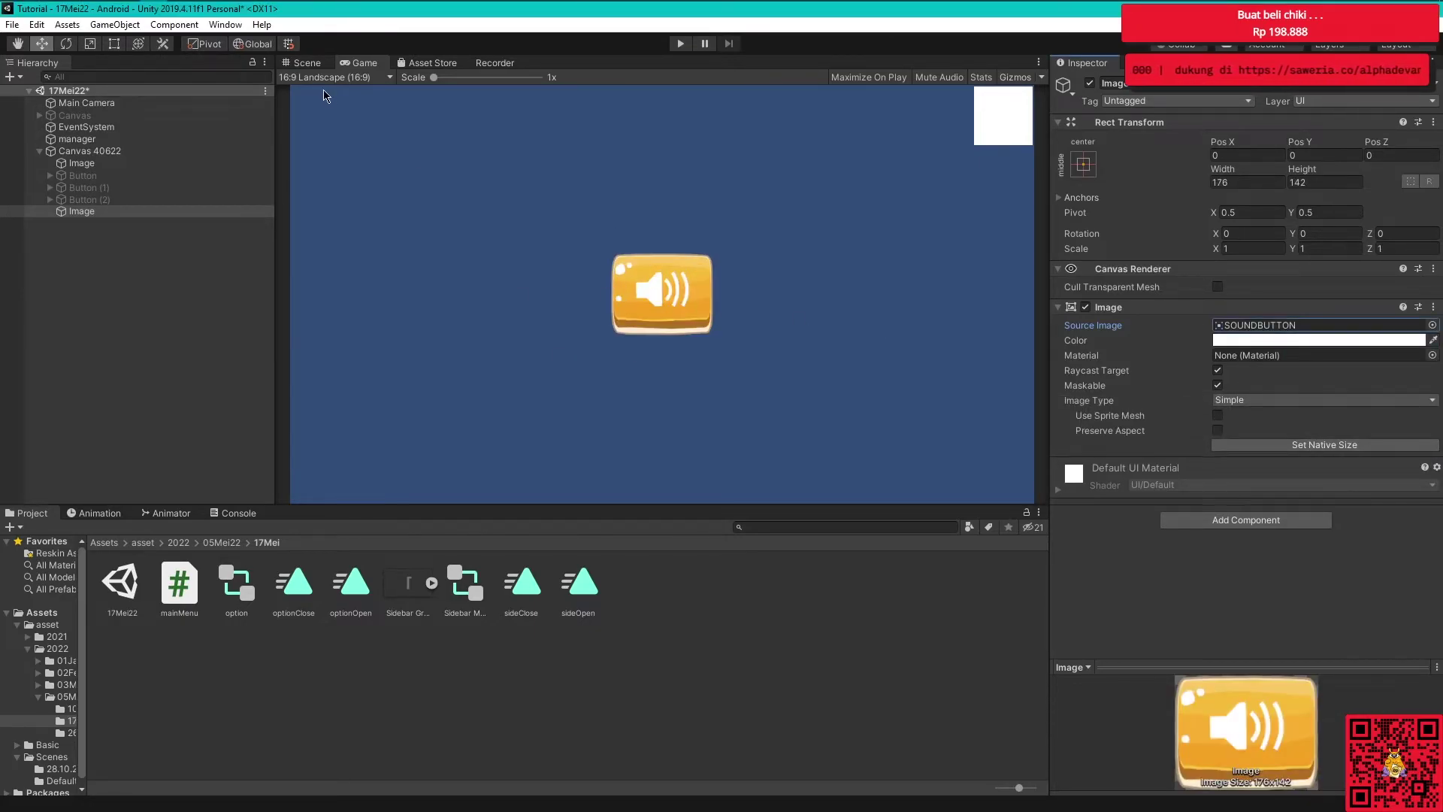
click(306, 62)
Shrink the sound button with the Rect tool to about 86.28 × 69.62 around its centre
key(t)
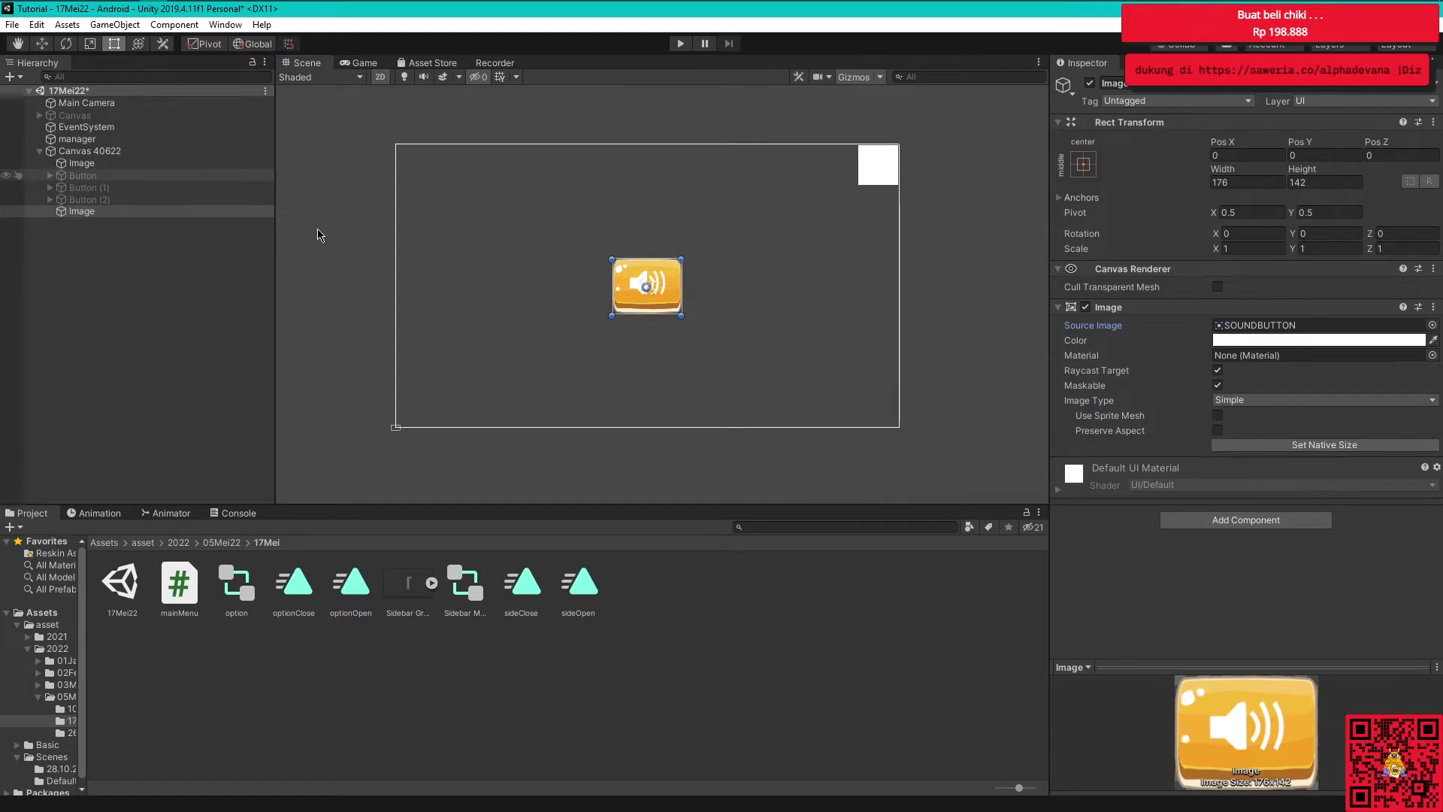
alt+shift+drag(680, 312, 653, 307)
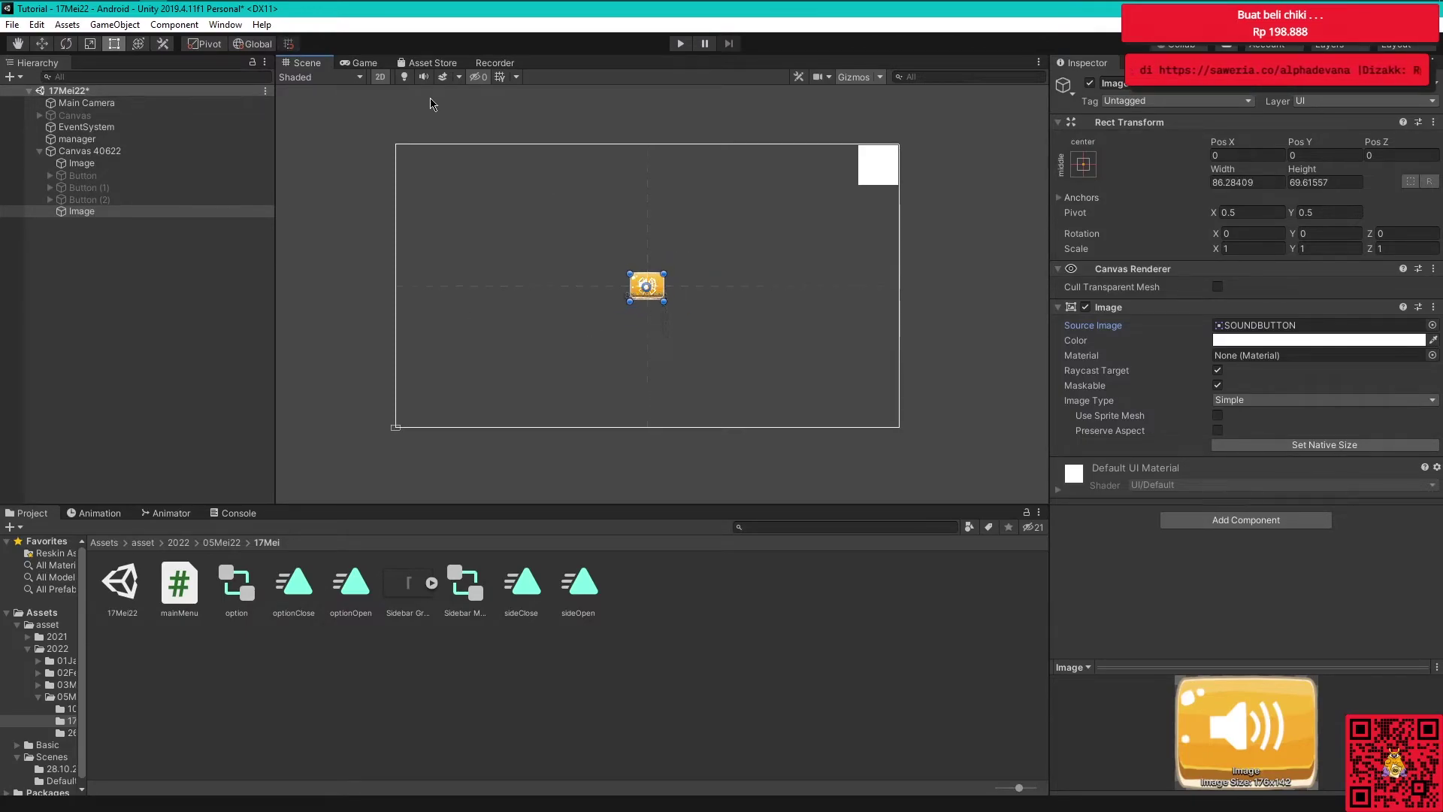
click(364, 62)
click(1095, 164)
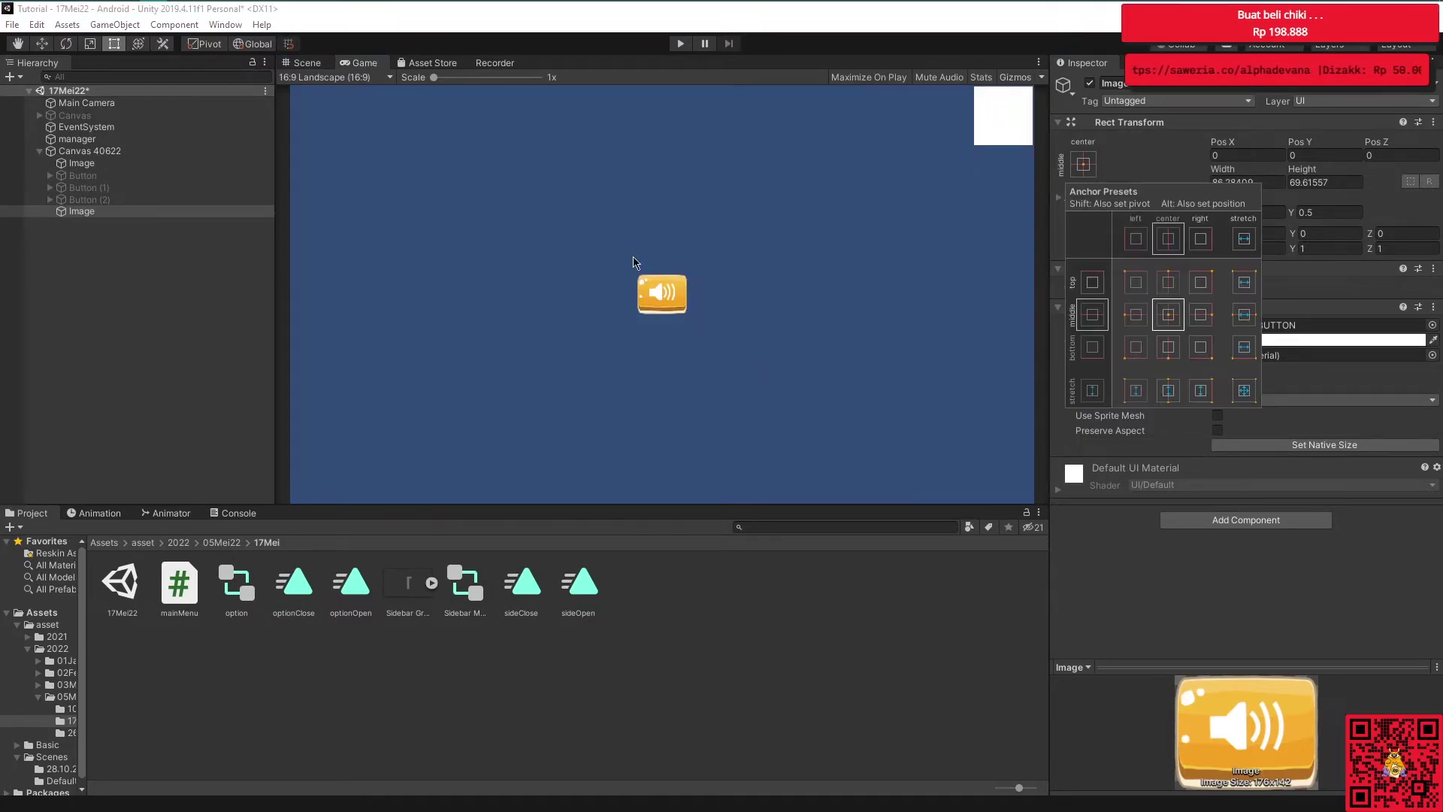
click(1086, 167)
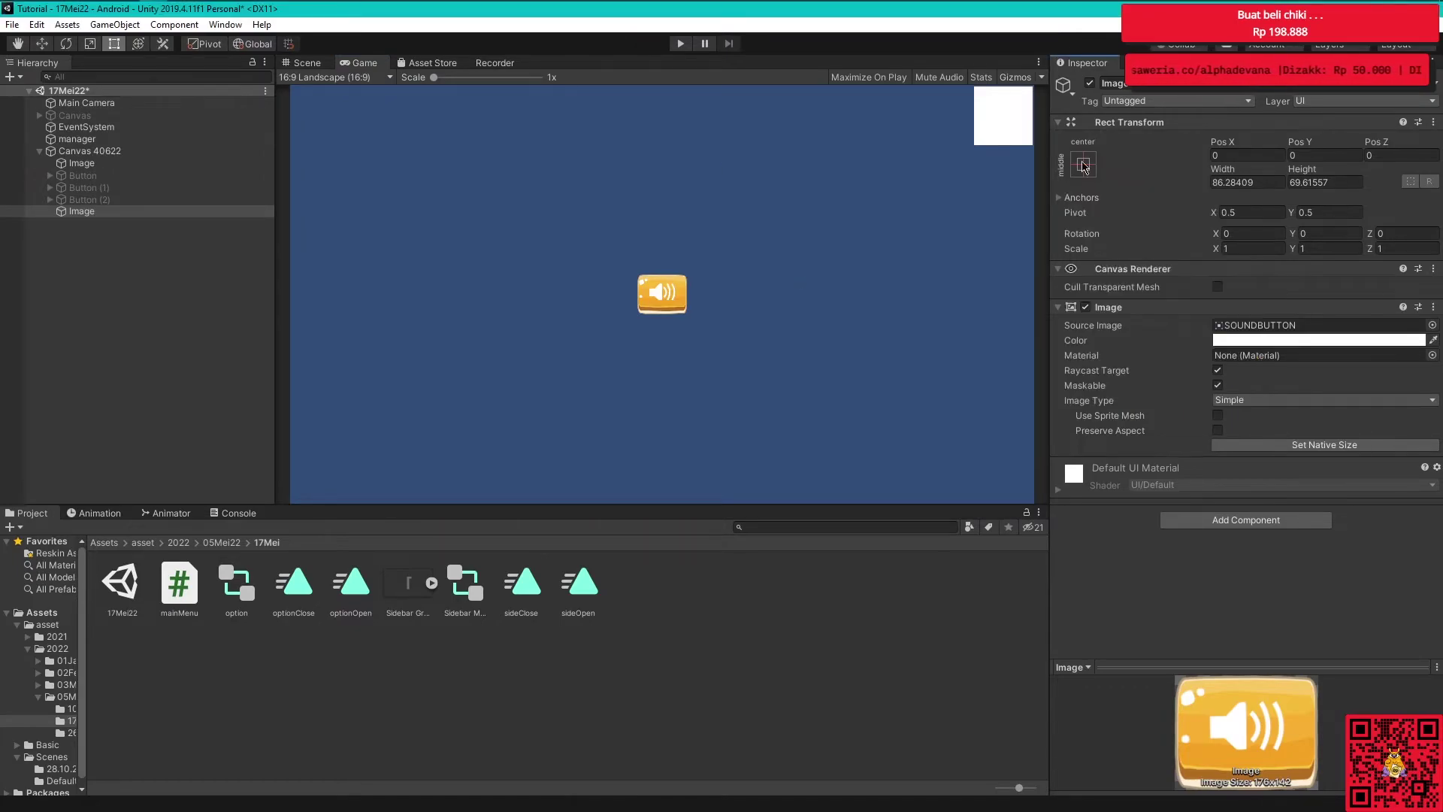
Try moving the sound button to the bottom-left corner, then undo to keep it centred at 0, 0
click(308, 64)
key(w)
drag(654, 288, 444, 413)
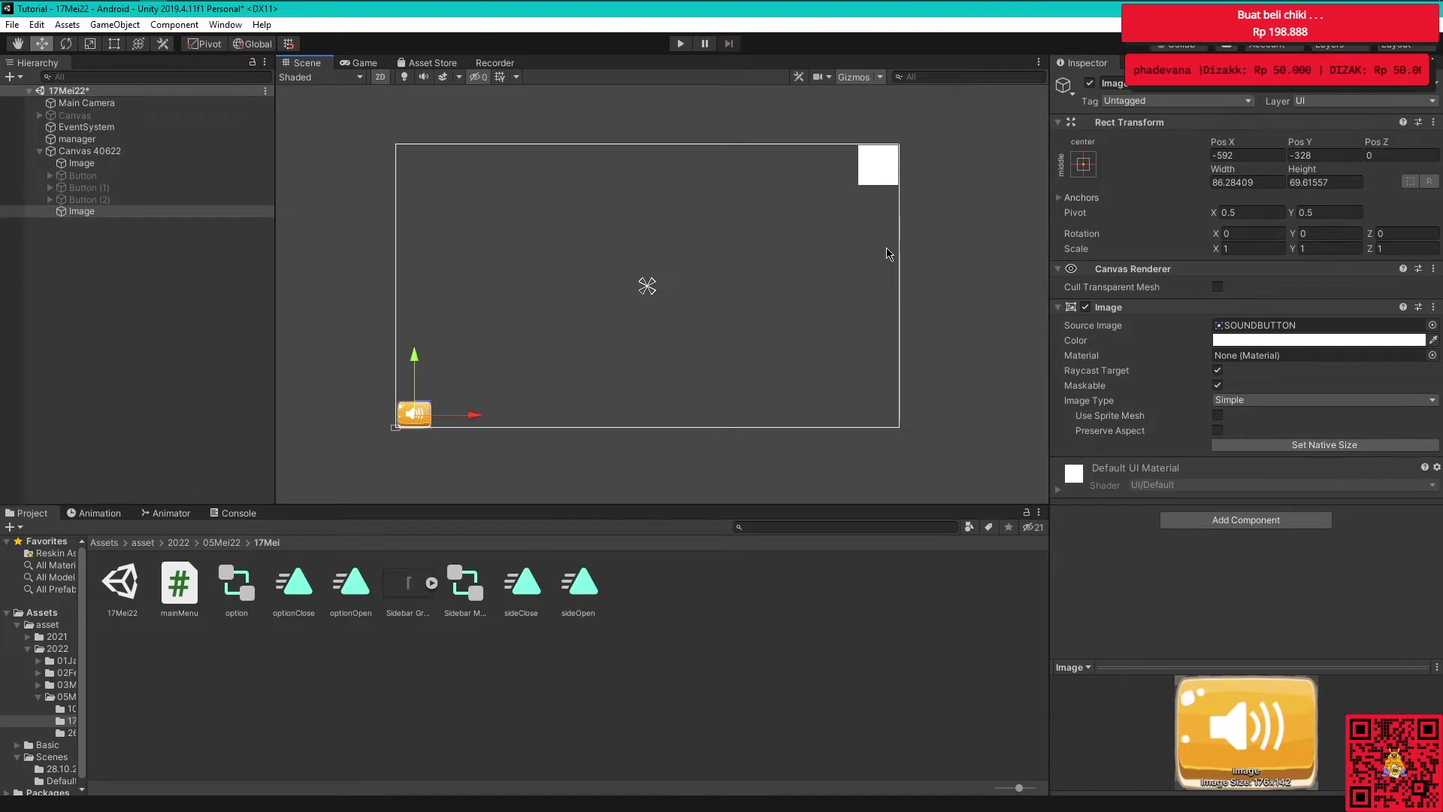
key(ctrl+z)
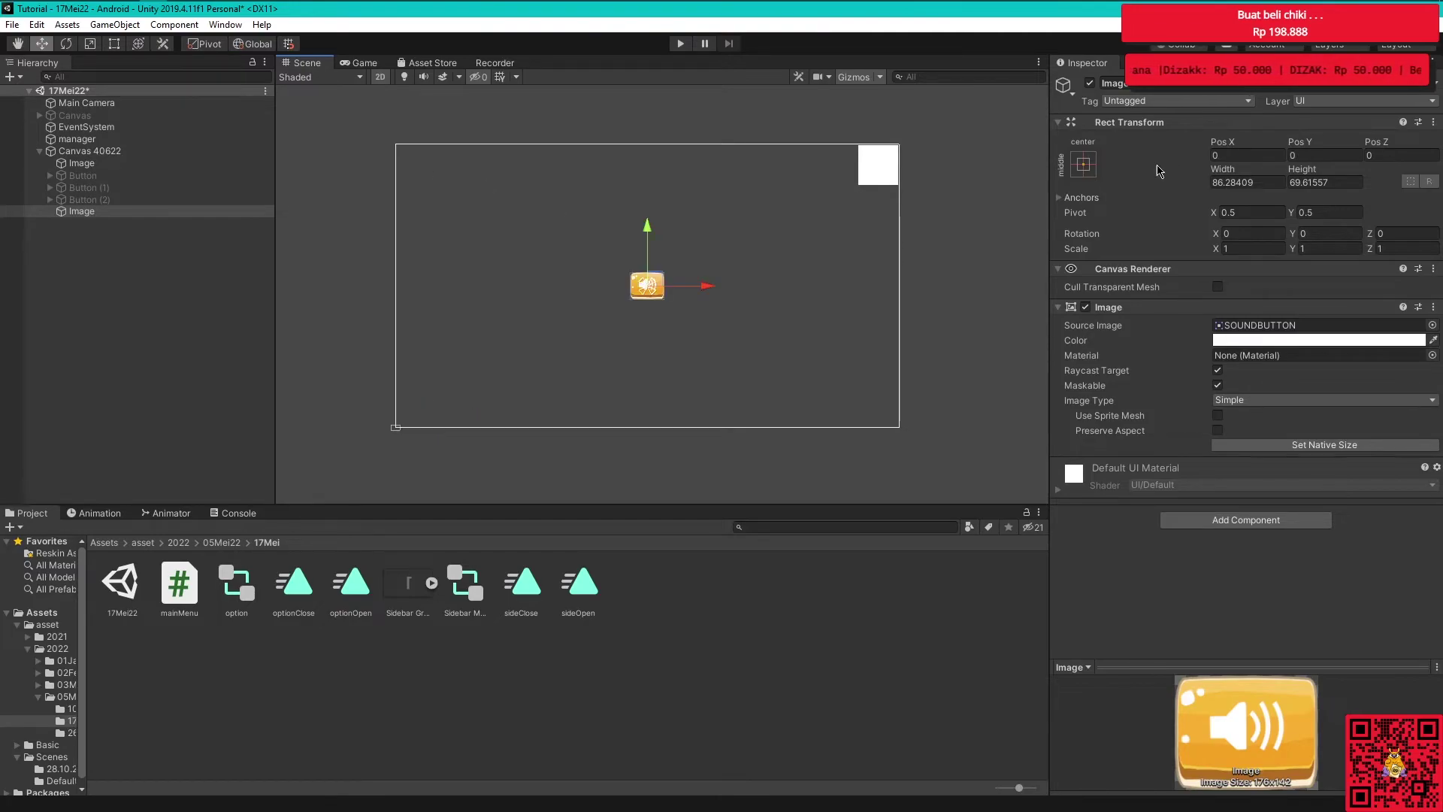
click(364, 63)
click(1085, 165)
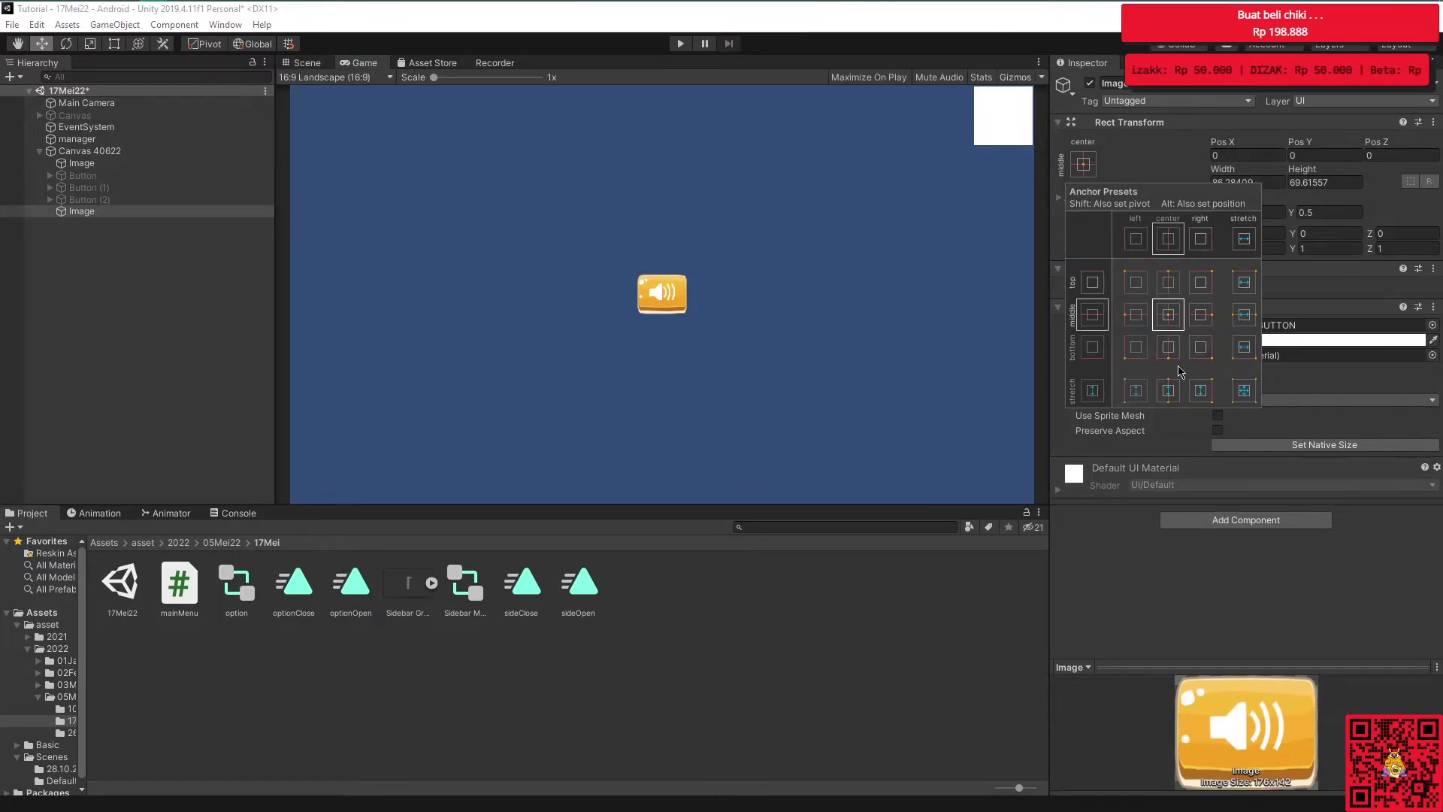
Compare Alt-held anchor presets on the sound button, settling on top-right at Pos X -43.14, Pos Y -34.81
key(alt)
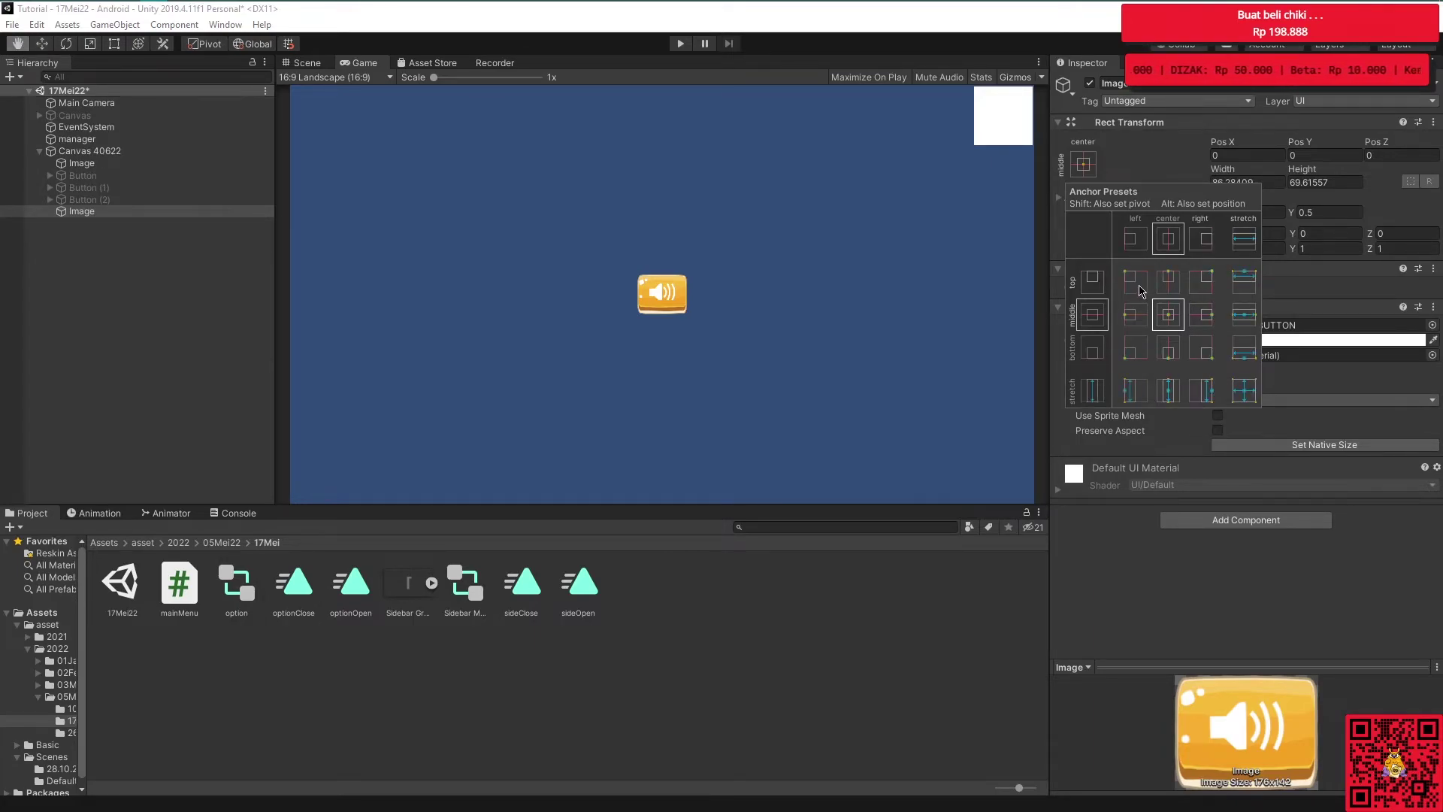
key(alt)
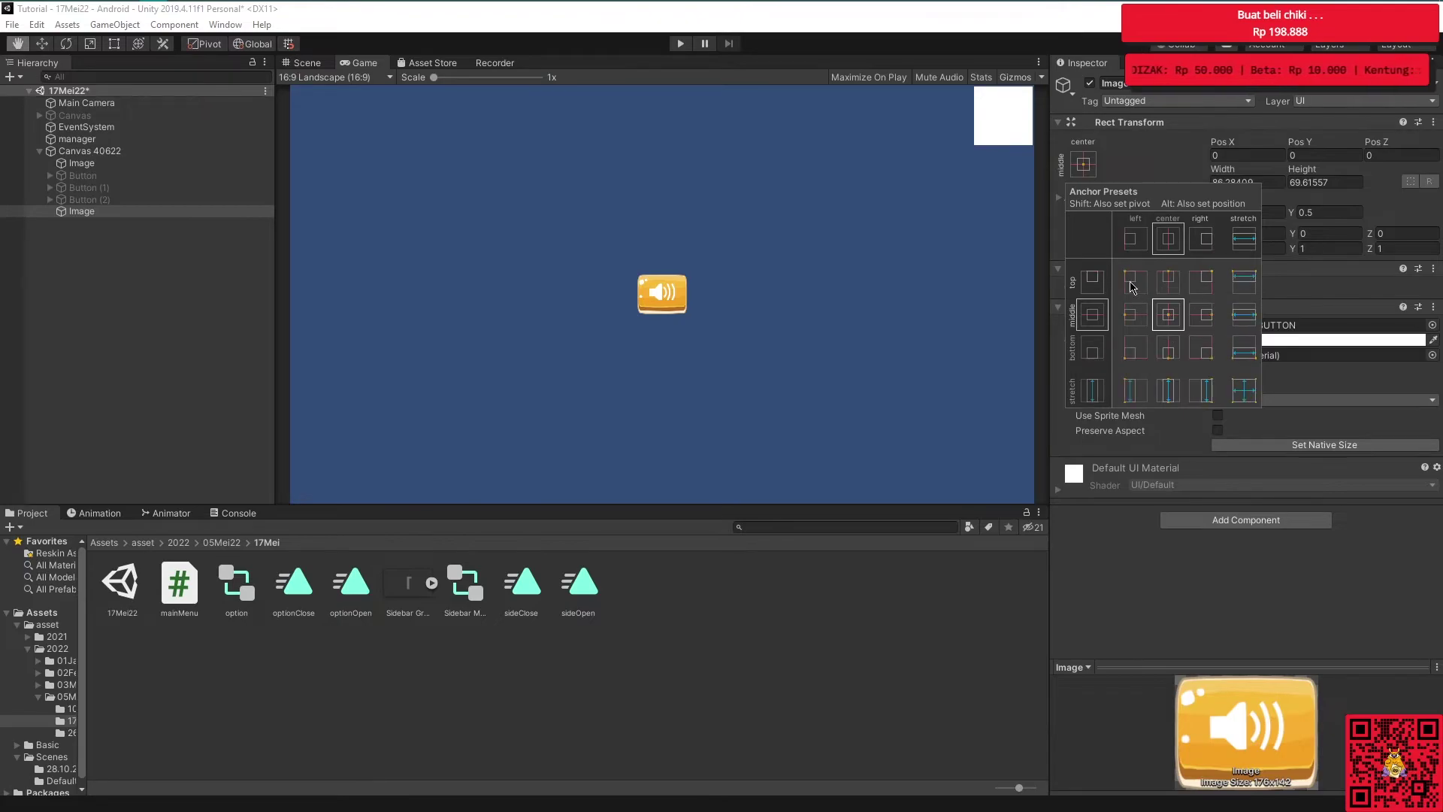
key(alt)
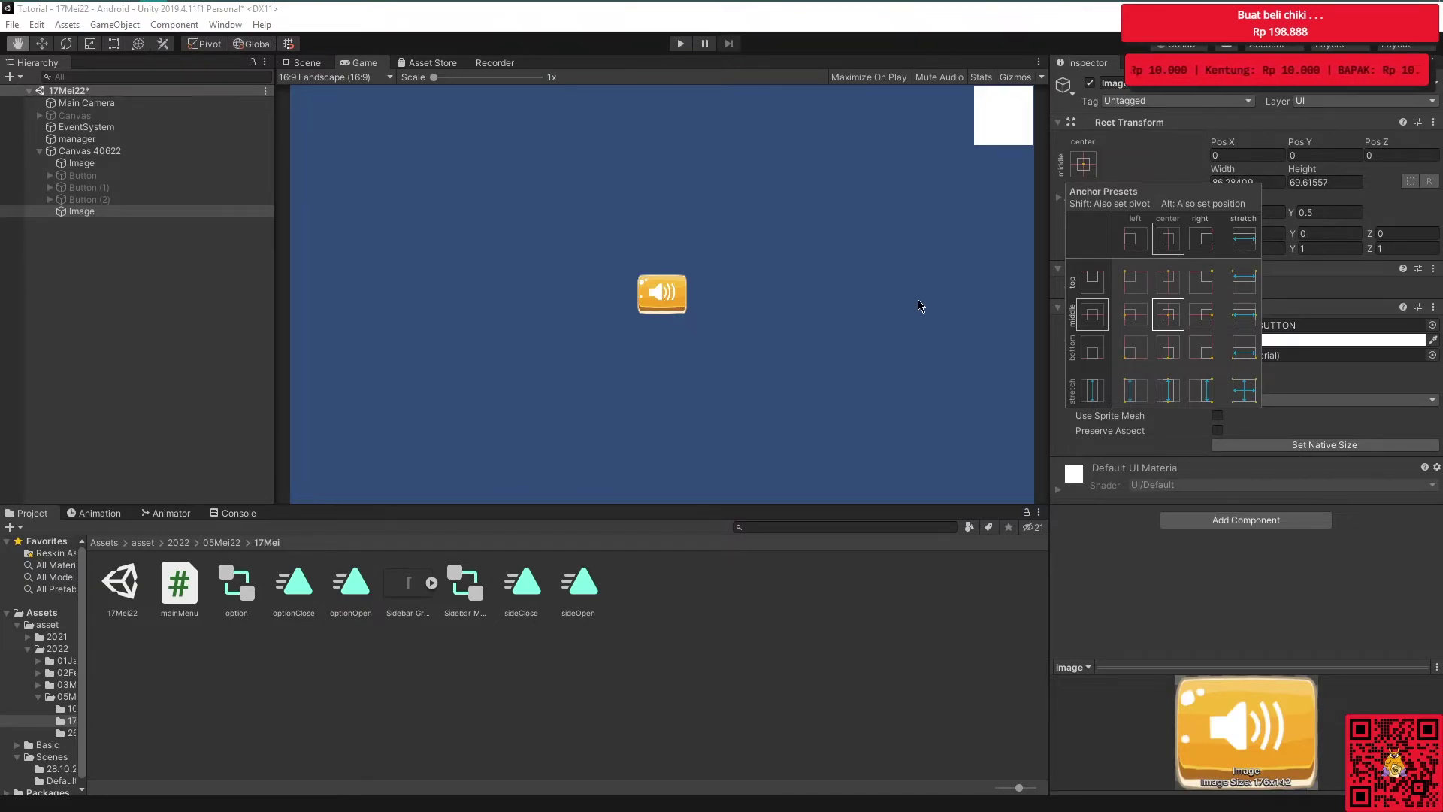
alt+click(1137, 321)
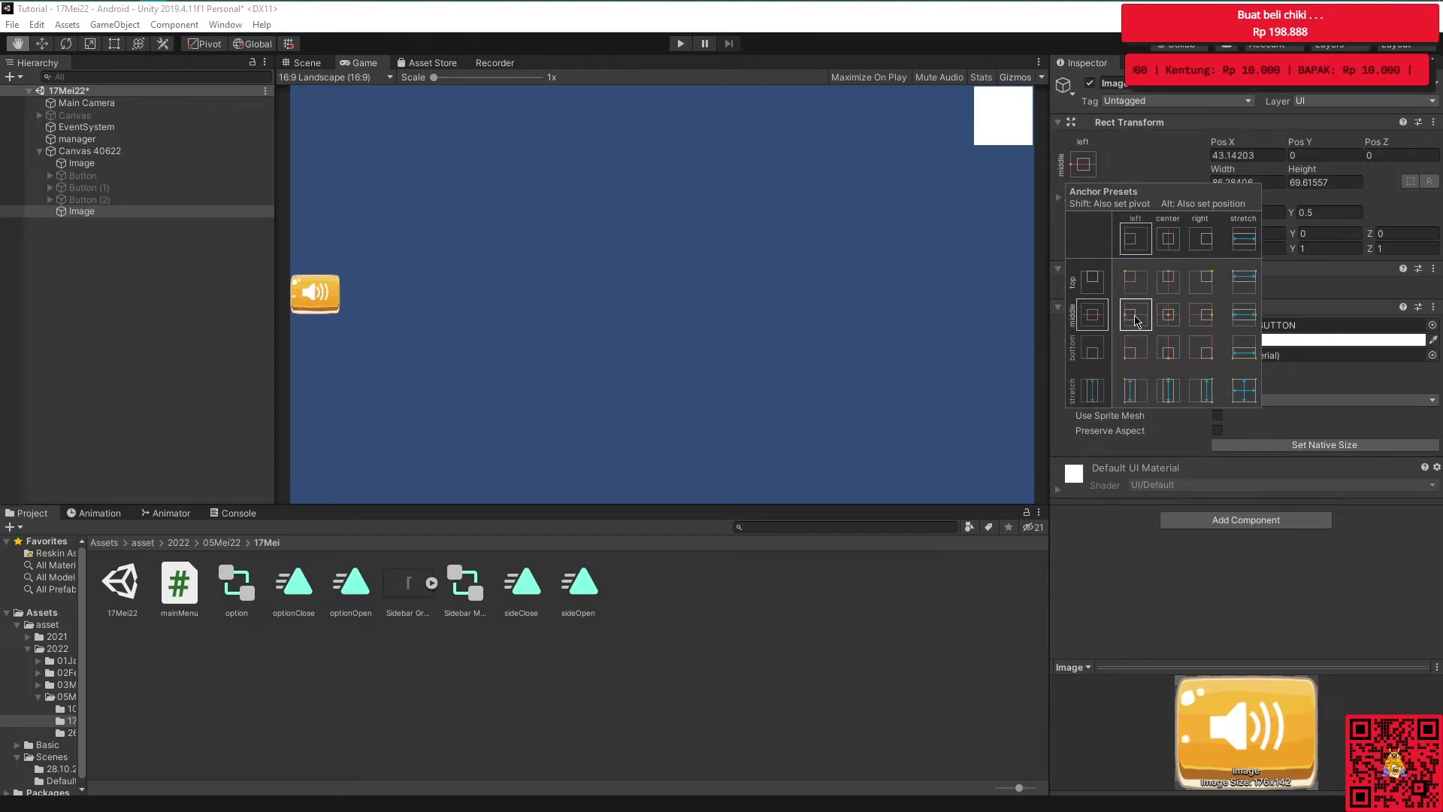
alt+click(1134, 291)
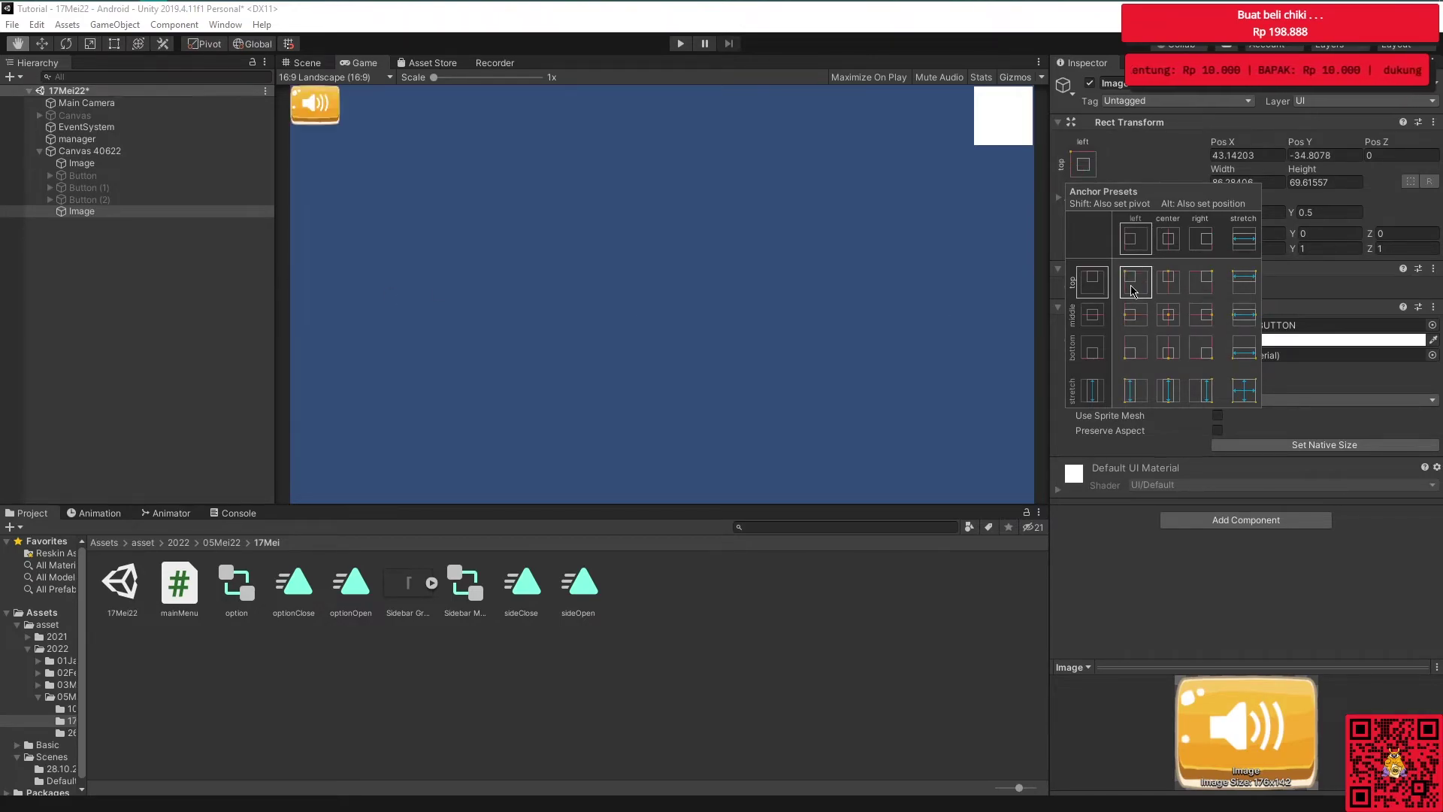
alt+click(1173, 289)
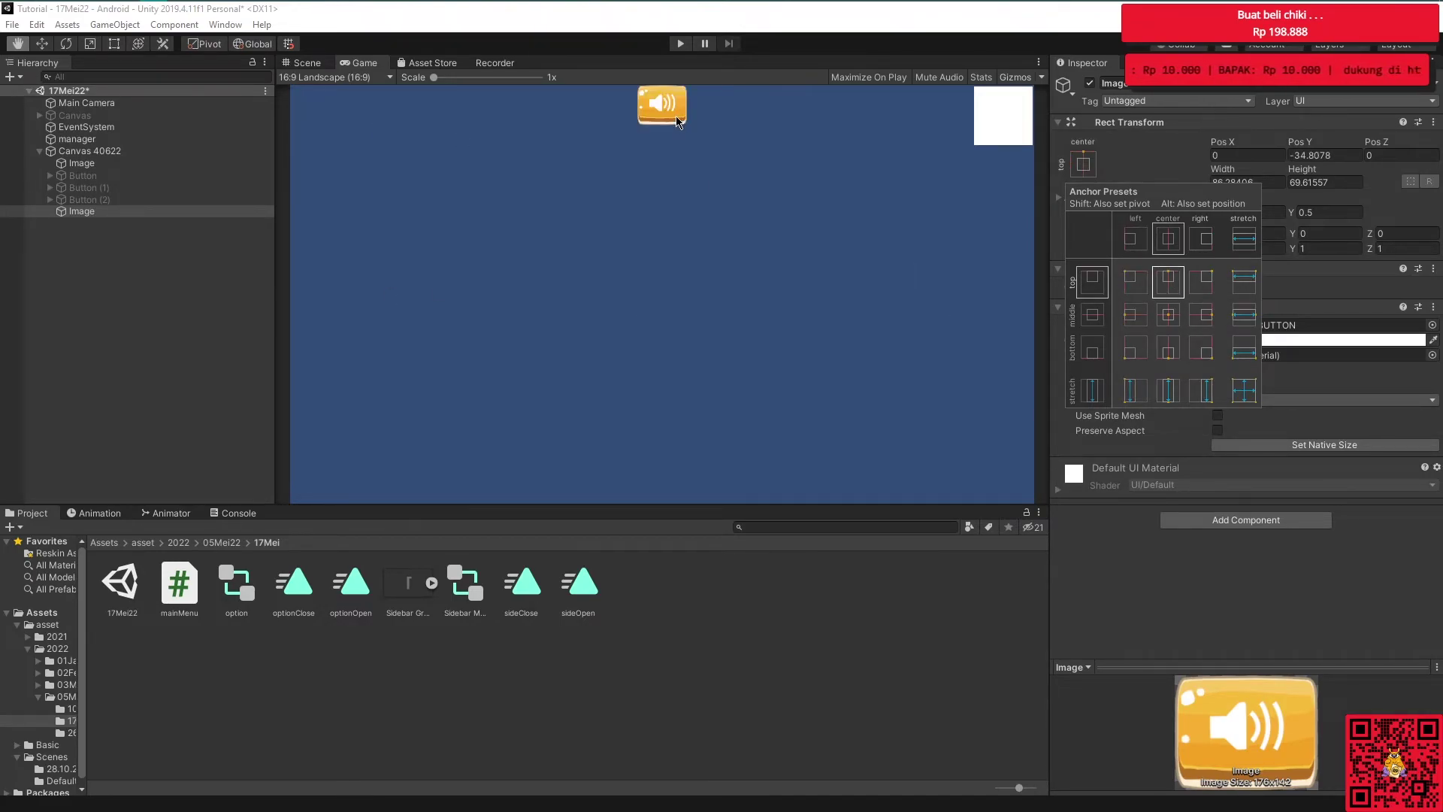
alt+click(1200, 291)
alt+click(1204, 351)
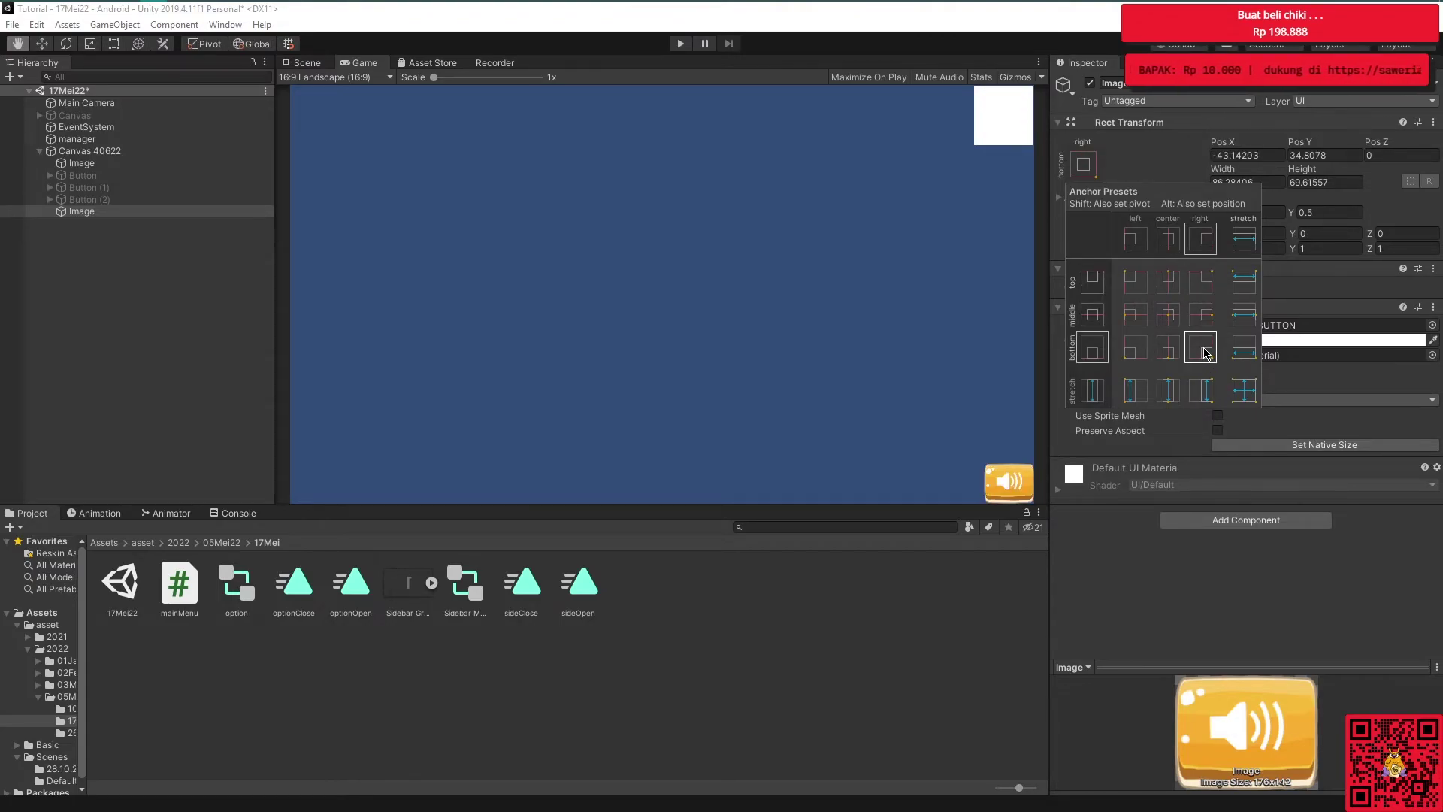
alt+click(1135, 350)
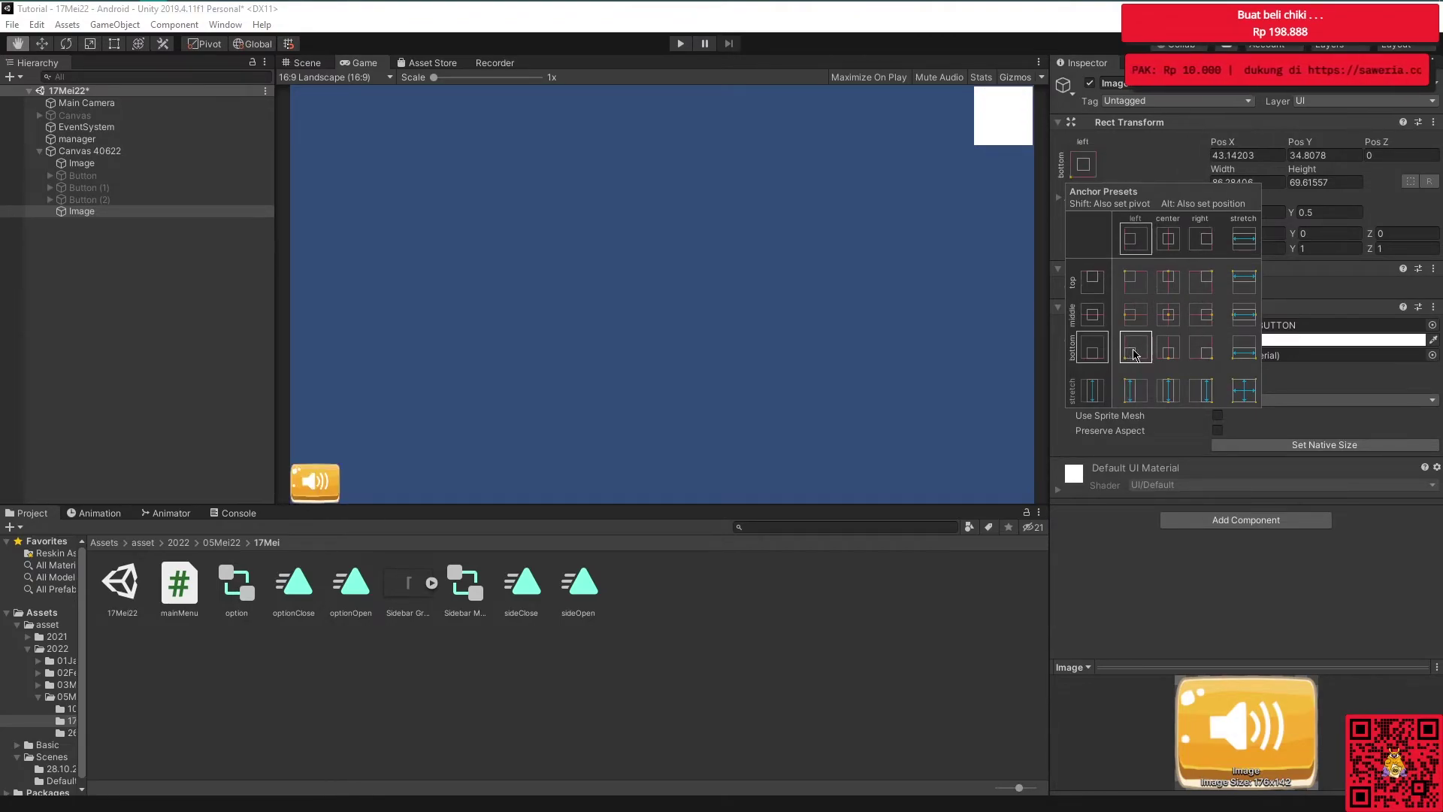
alt+click(1169, 315)
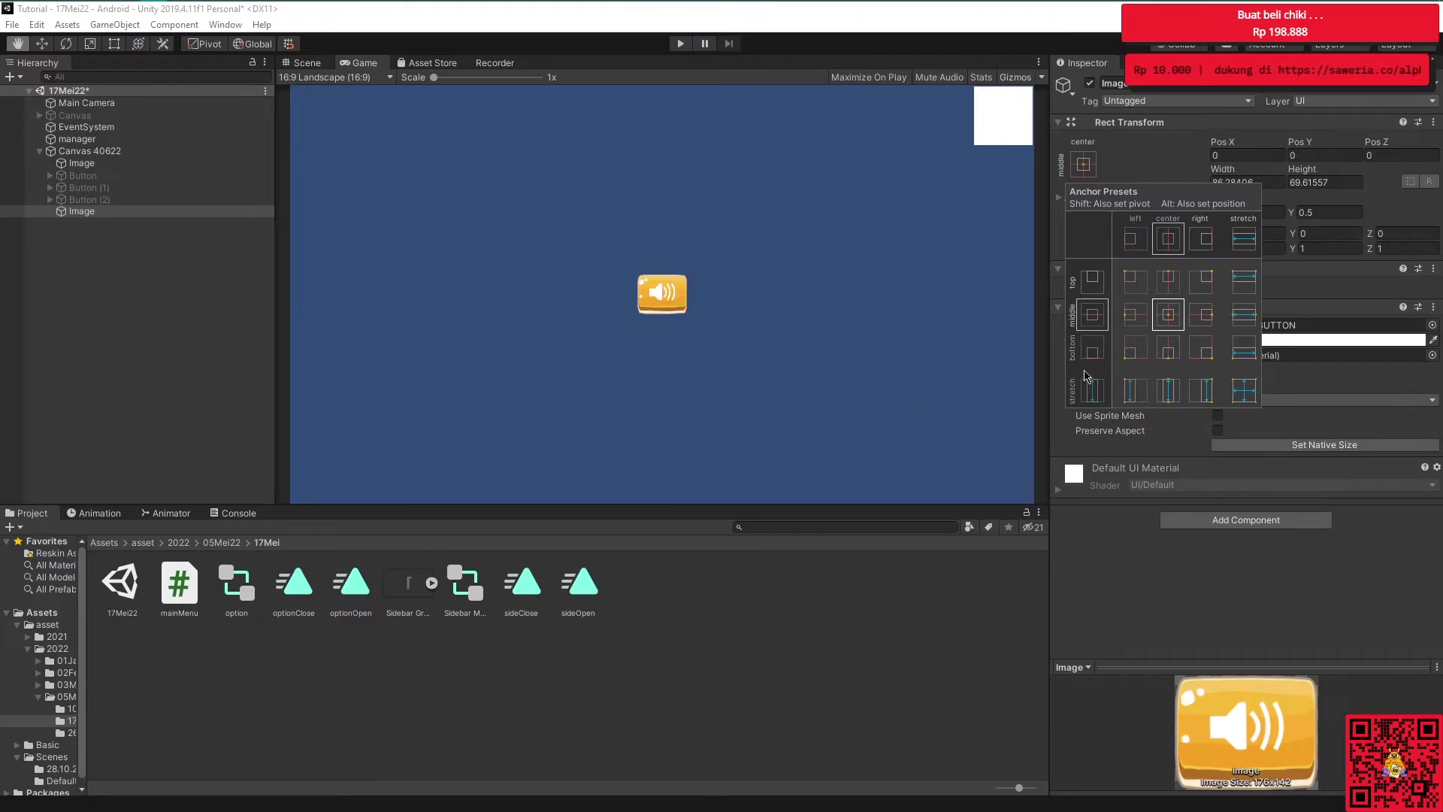
alt+click(1201, 291)
click(1099, 181)
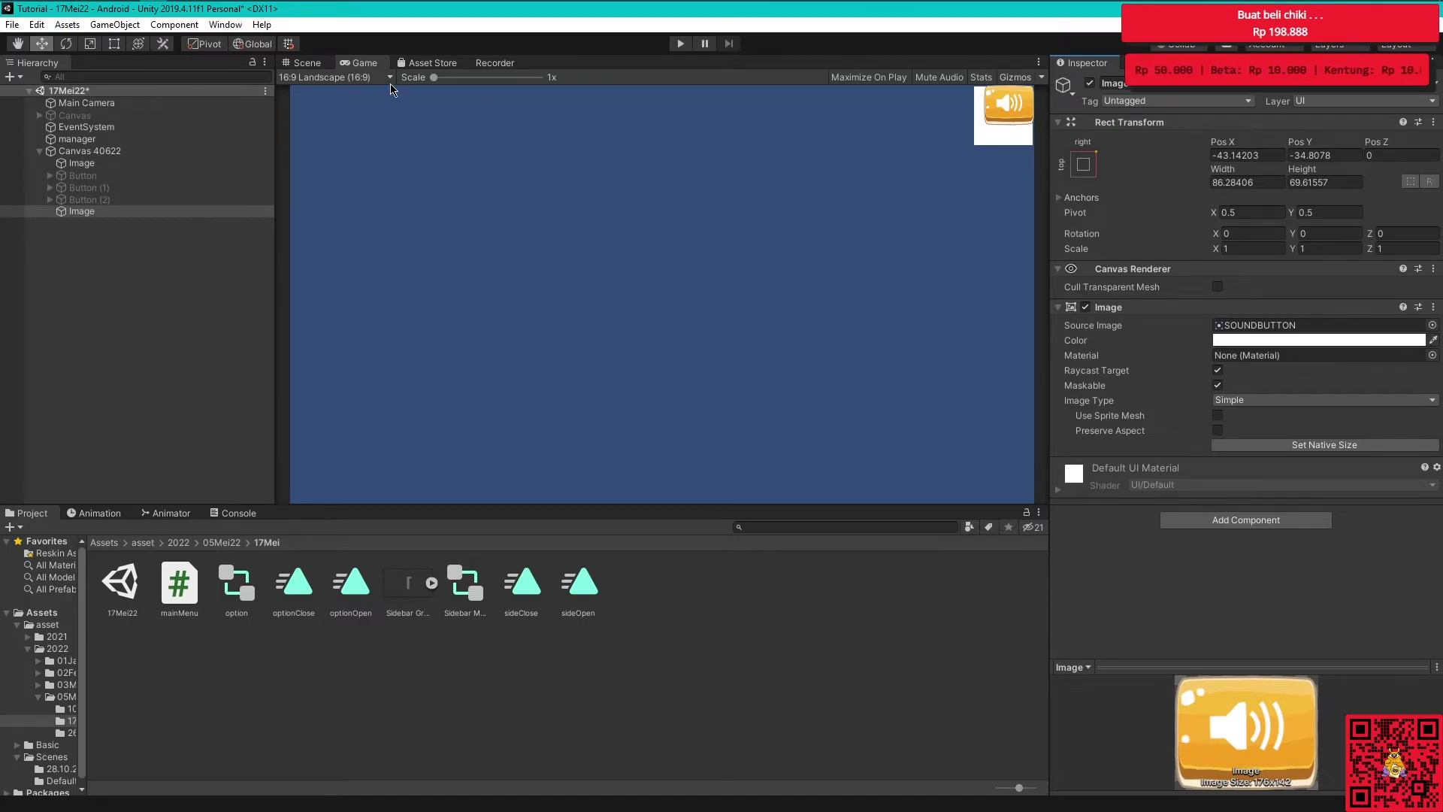
Preview at 18:9 Landscape and Alt-anchor the white Image top-right at Pos 0, 0
click(363, 78)
click(342, 346)
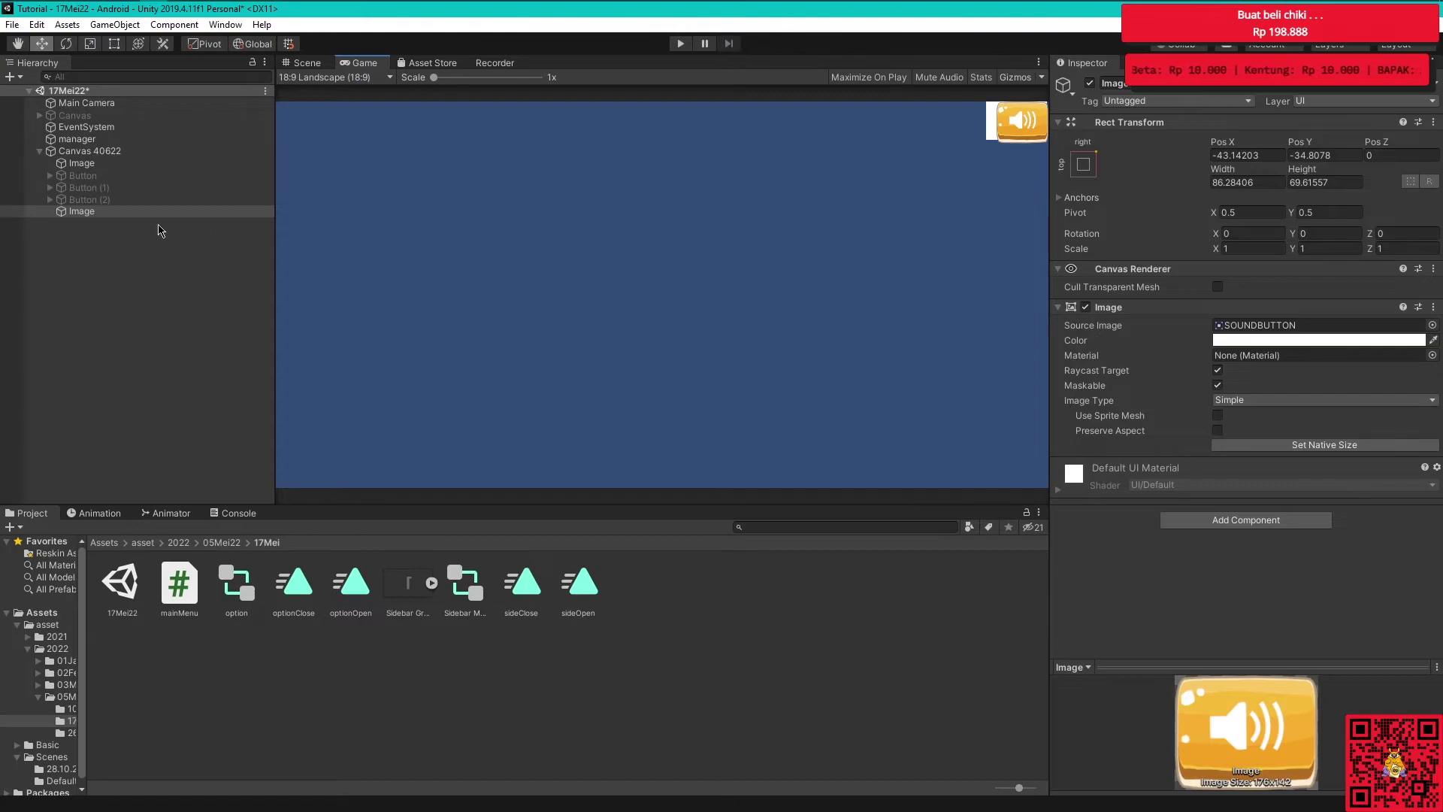
click(83, 163)
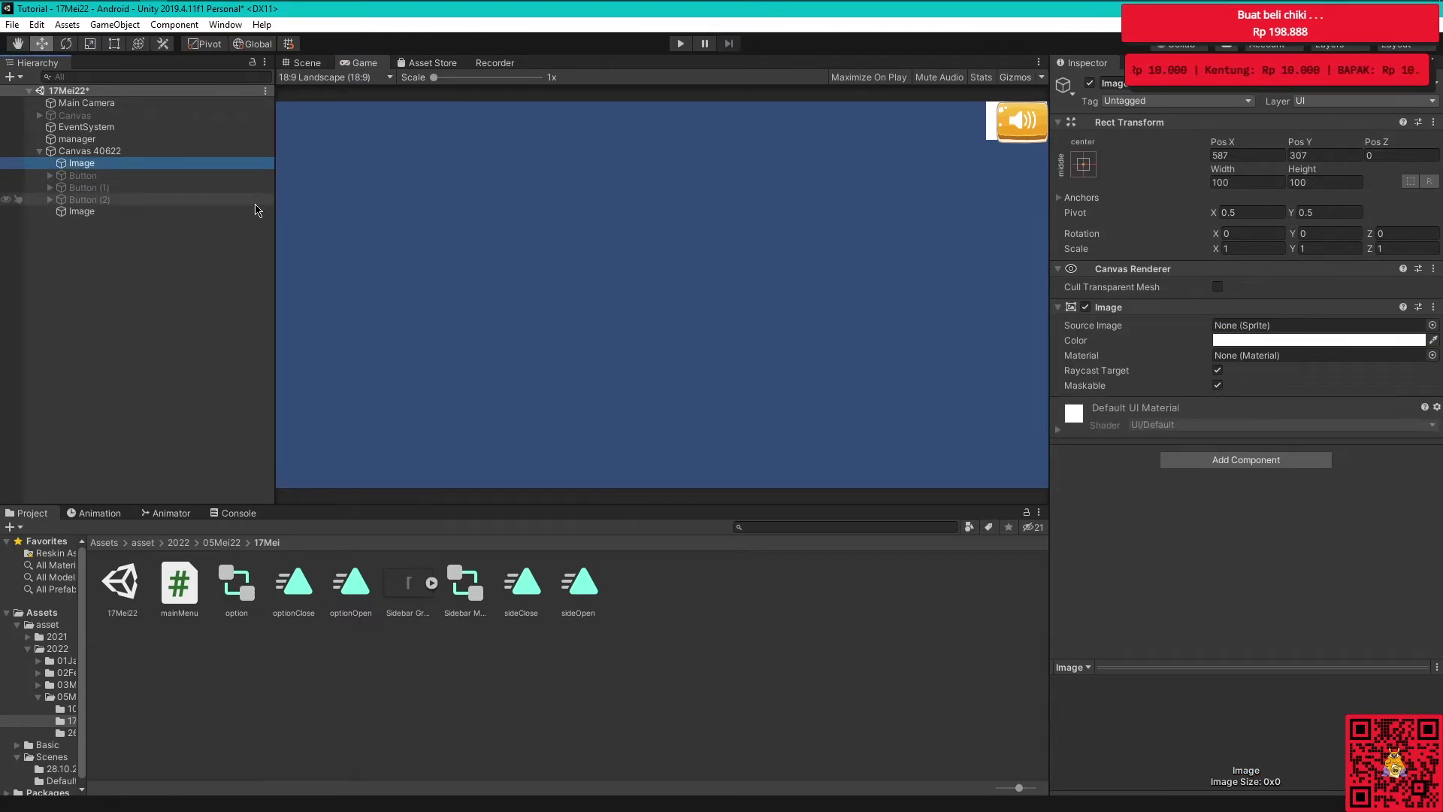
click(1079, 161)
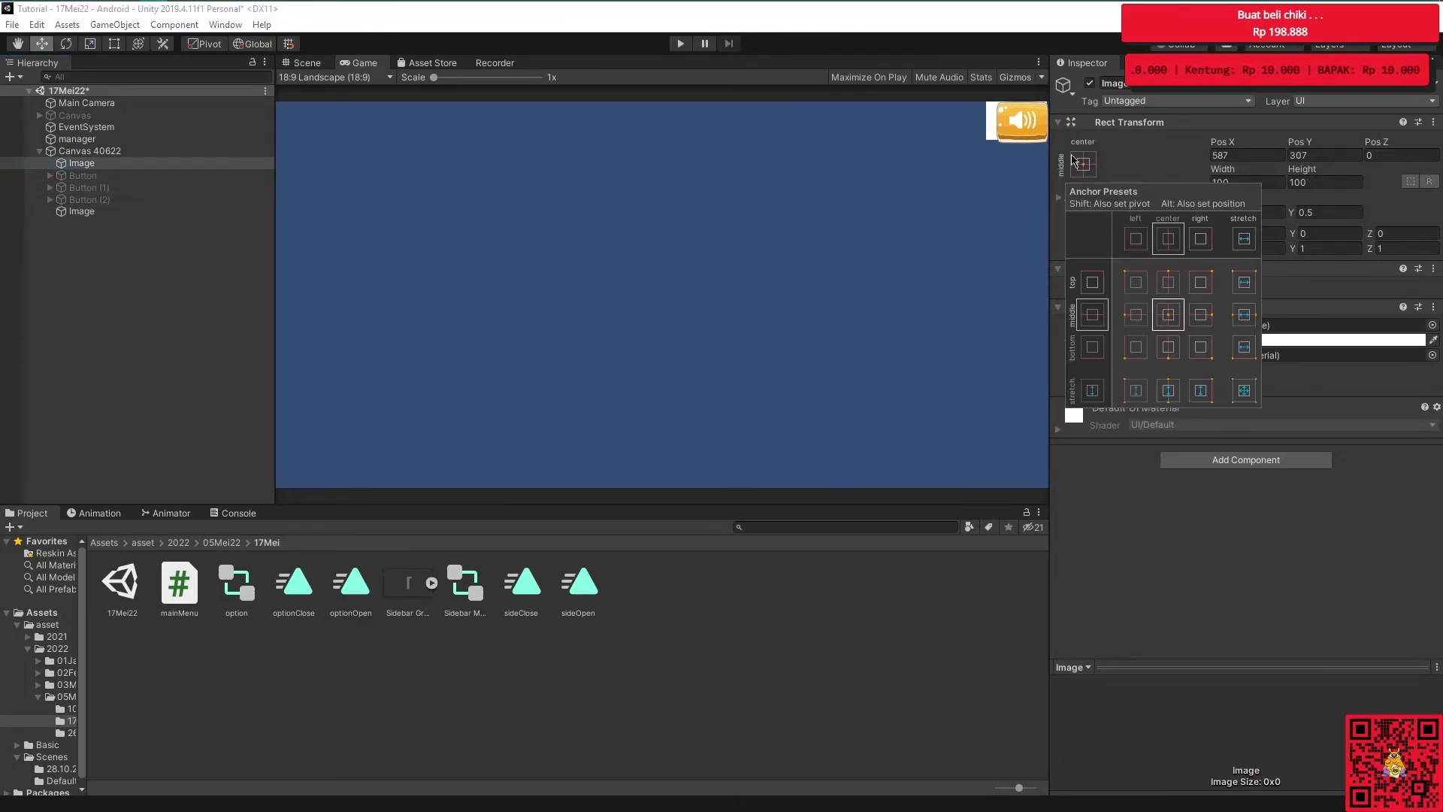
key(alt)
alt+click(1202, 290)
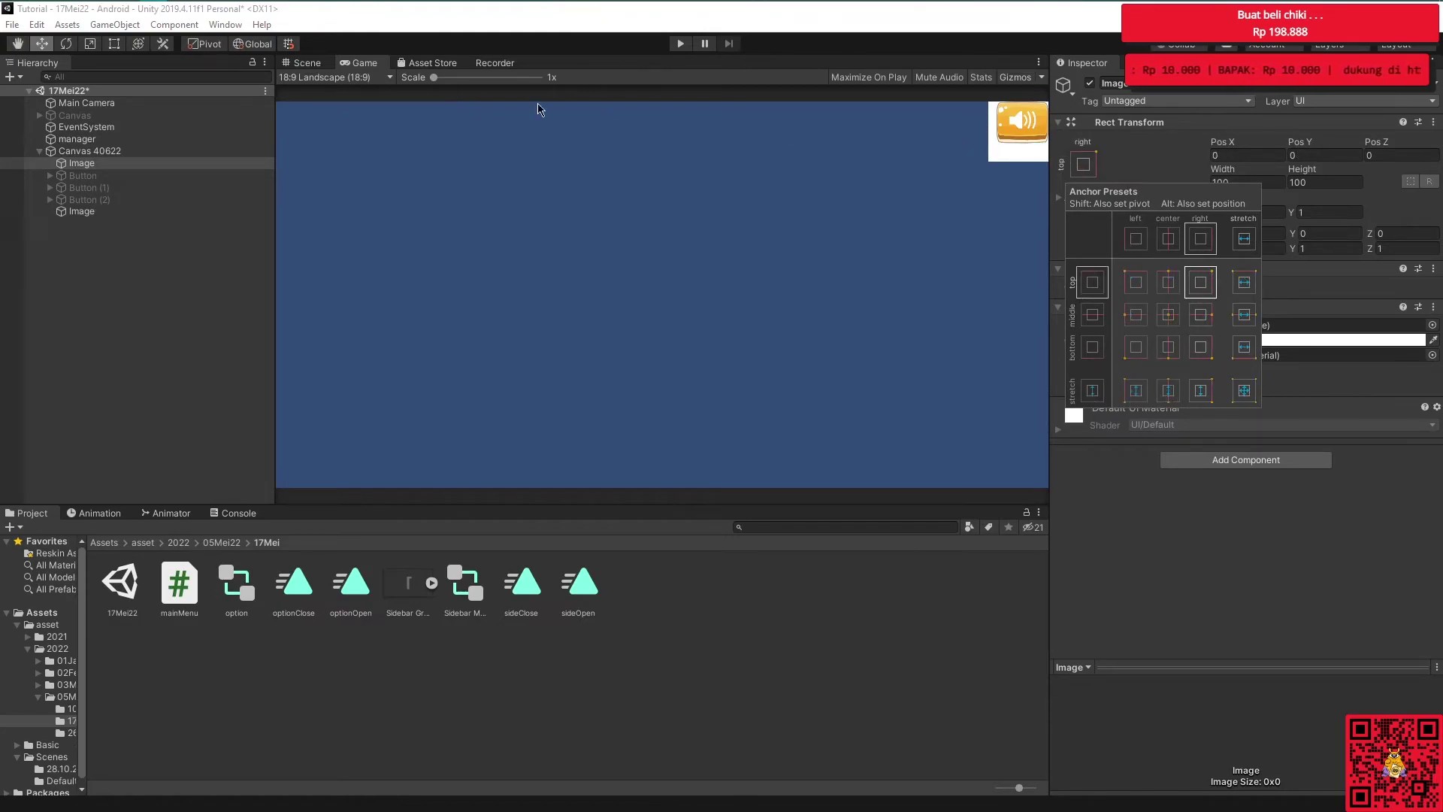
Deactivate the SOUNDBUTTON image
click(82, 162)
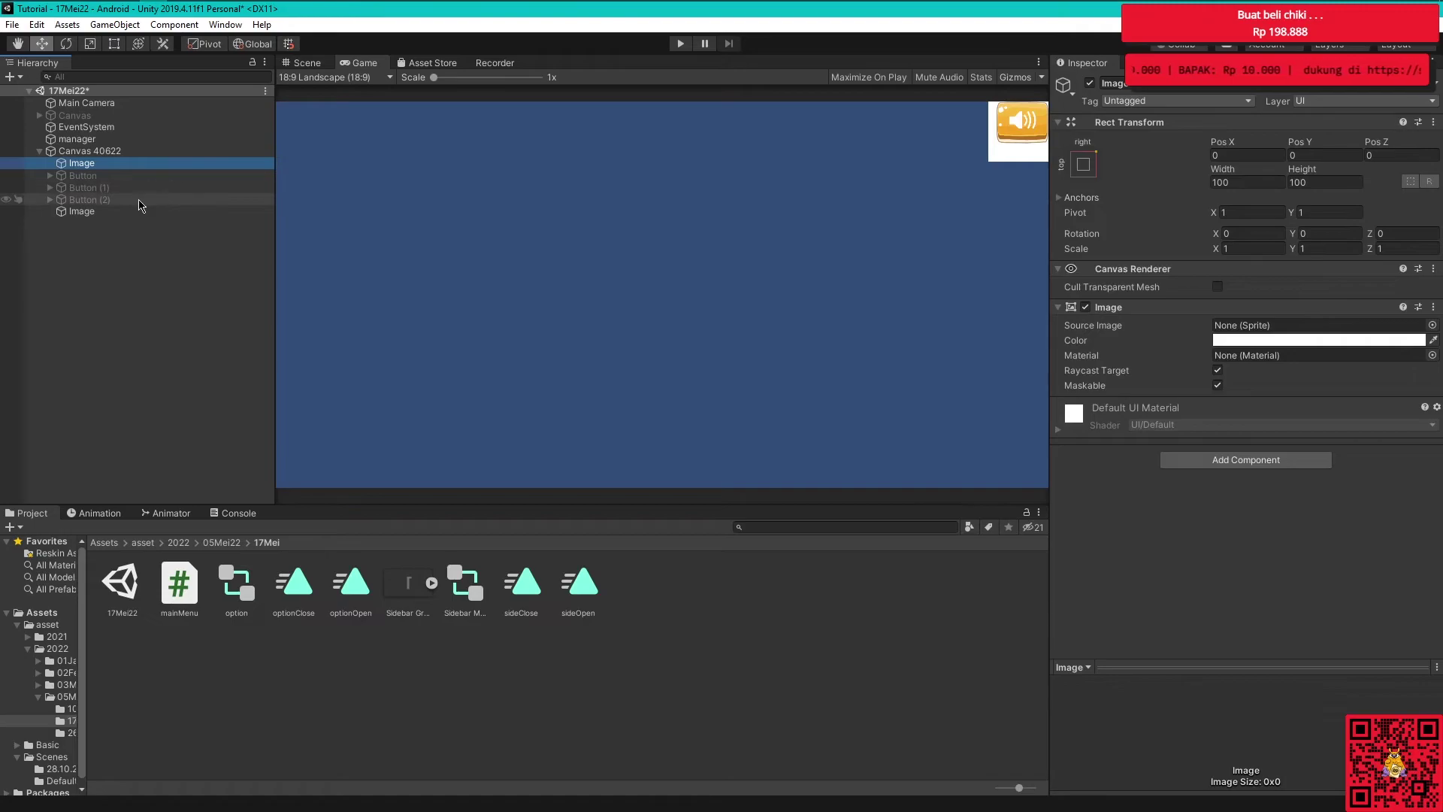
click(81, 211)
click(1091, 83)
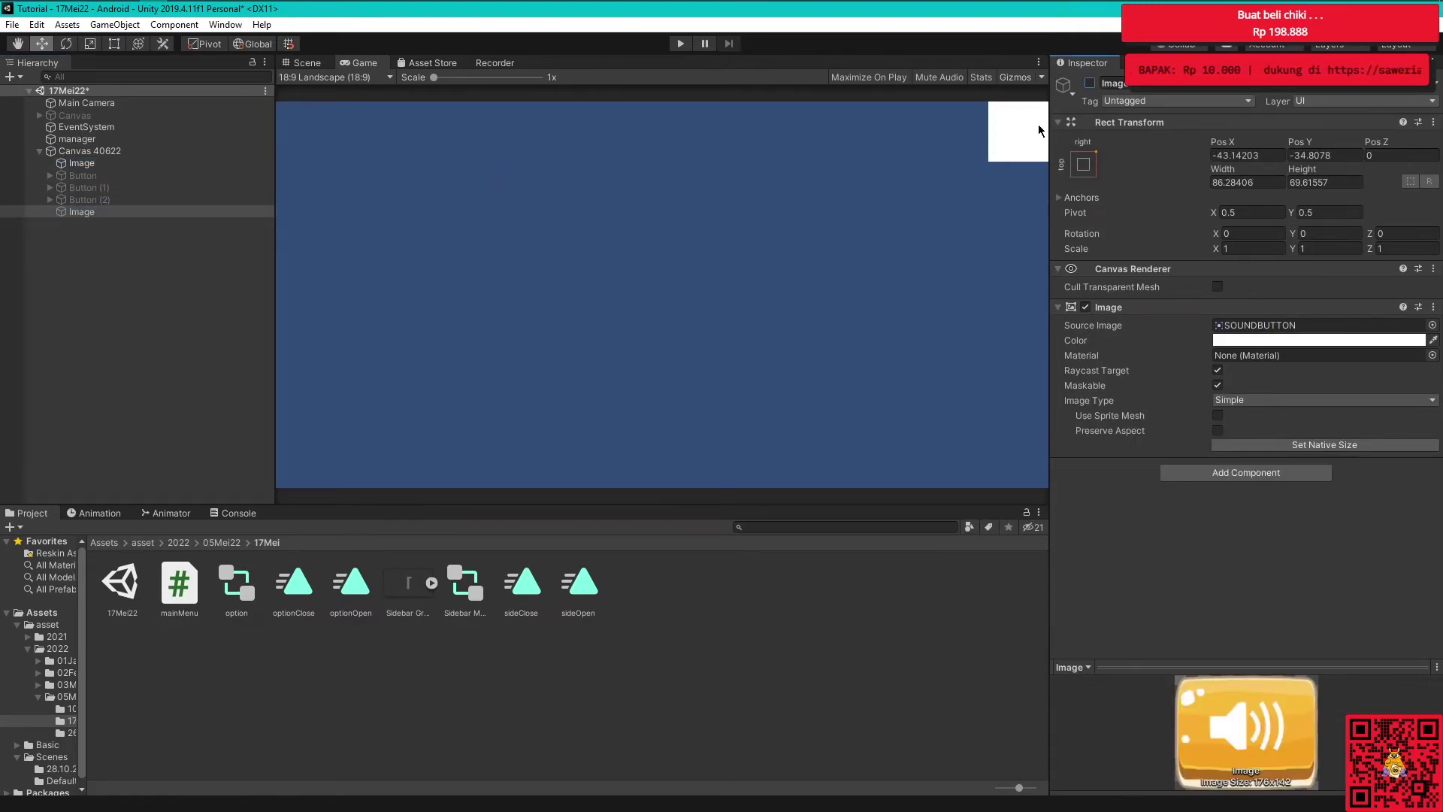
Undo the last two changes and deactivate the SOUNDBUTTON image again
key(ctrl+z)
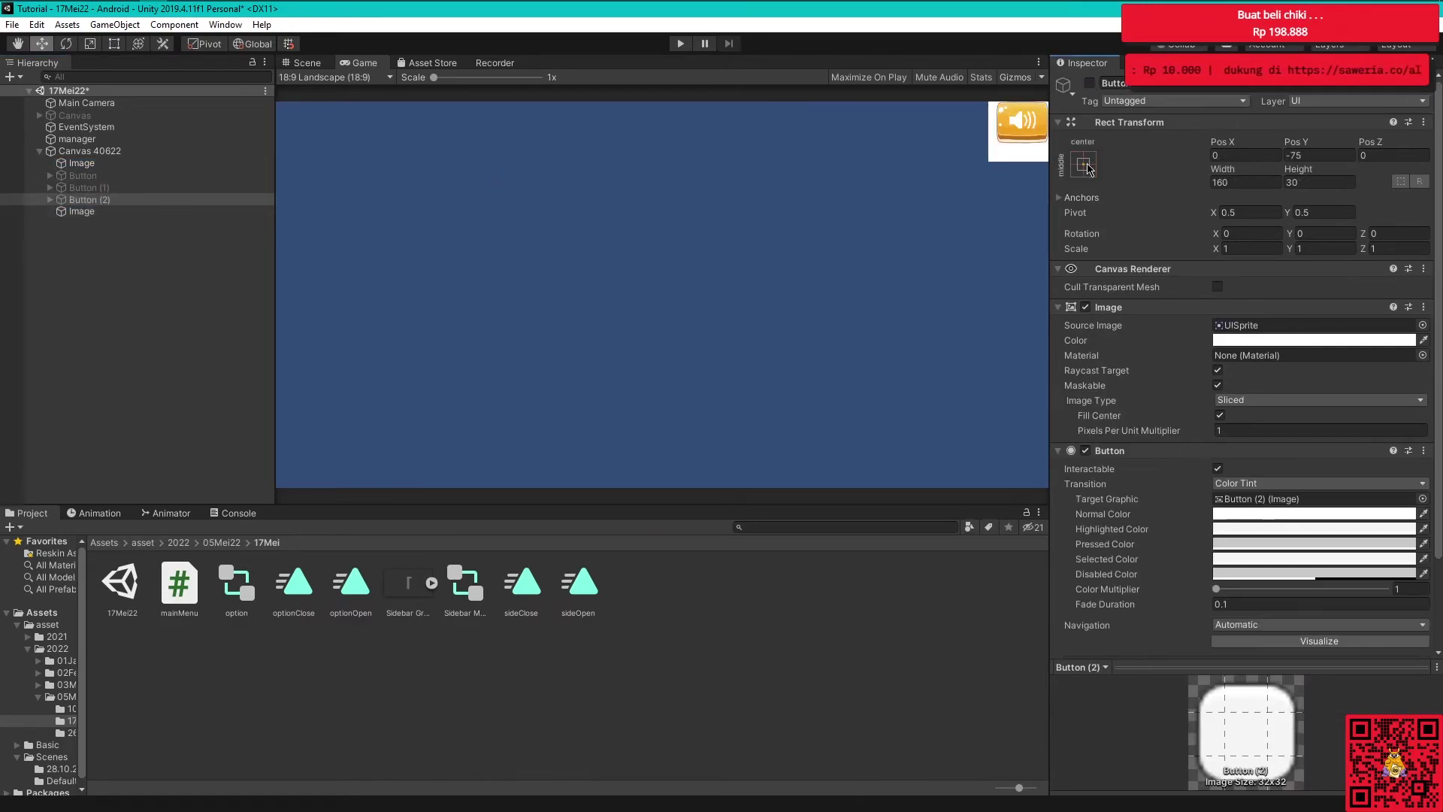
key(ctrl+z)
key(ctrl+z)
click(203, 213)
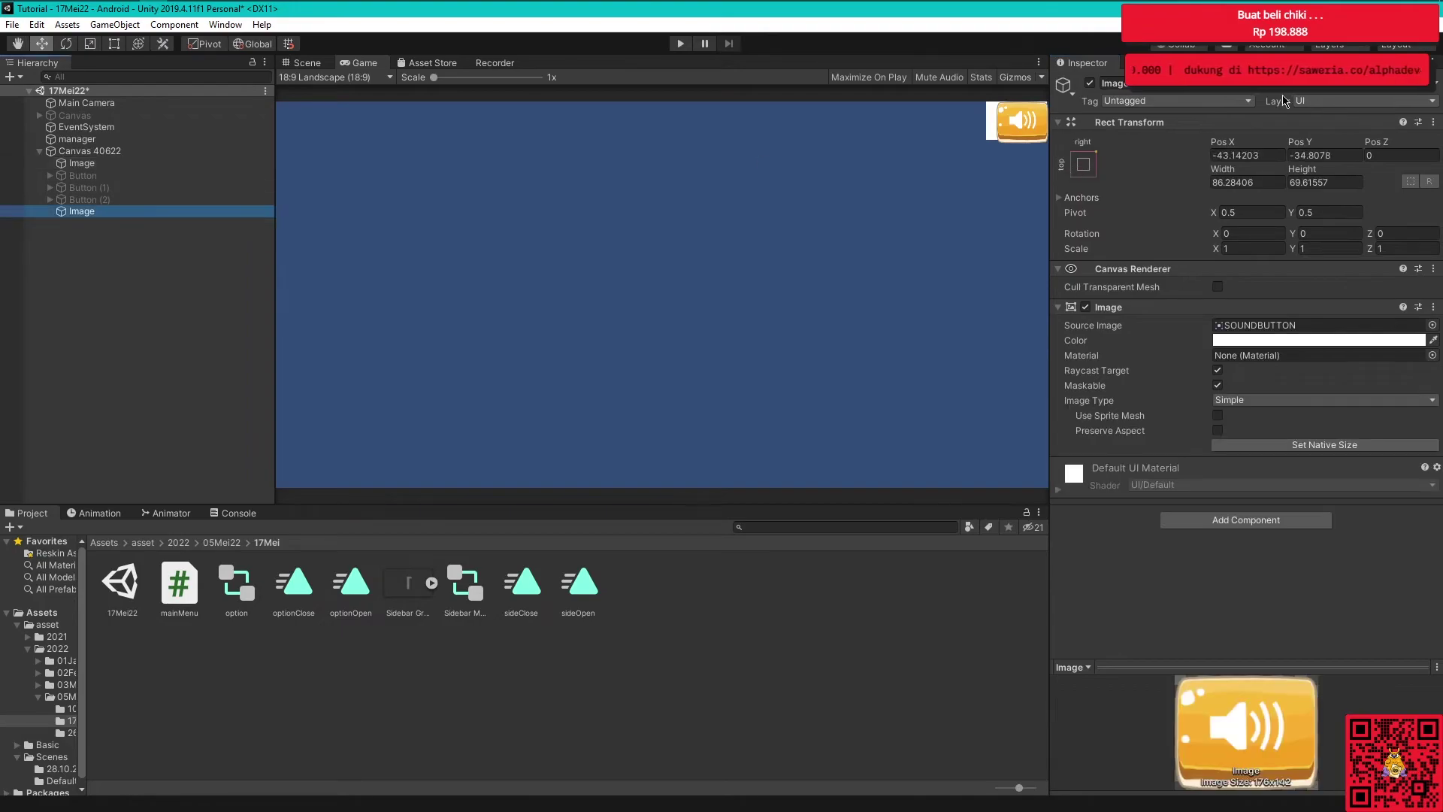
click(1090, 84)
Shift+Alt-anchor the white Image top-right, flush at Pos 0, 0 with pivot 1, 1
click(84, 163)
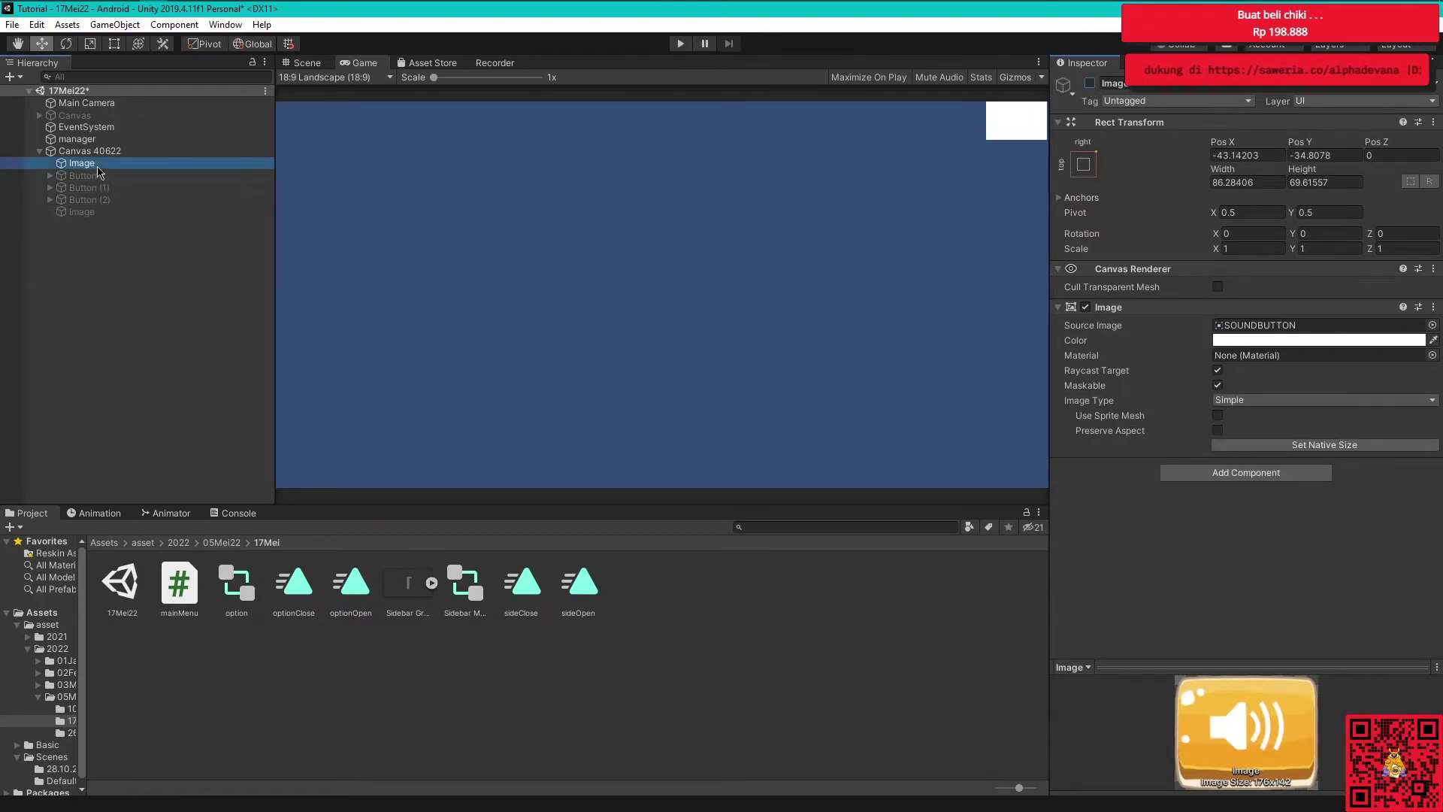
click(1087, 173)
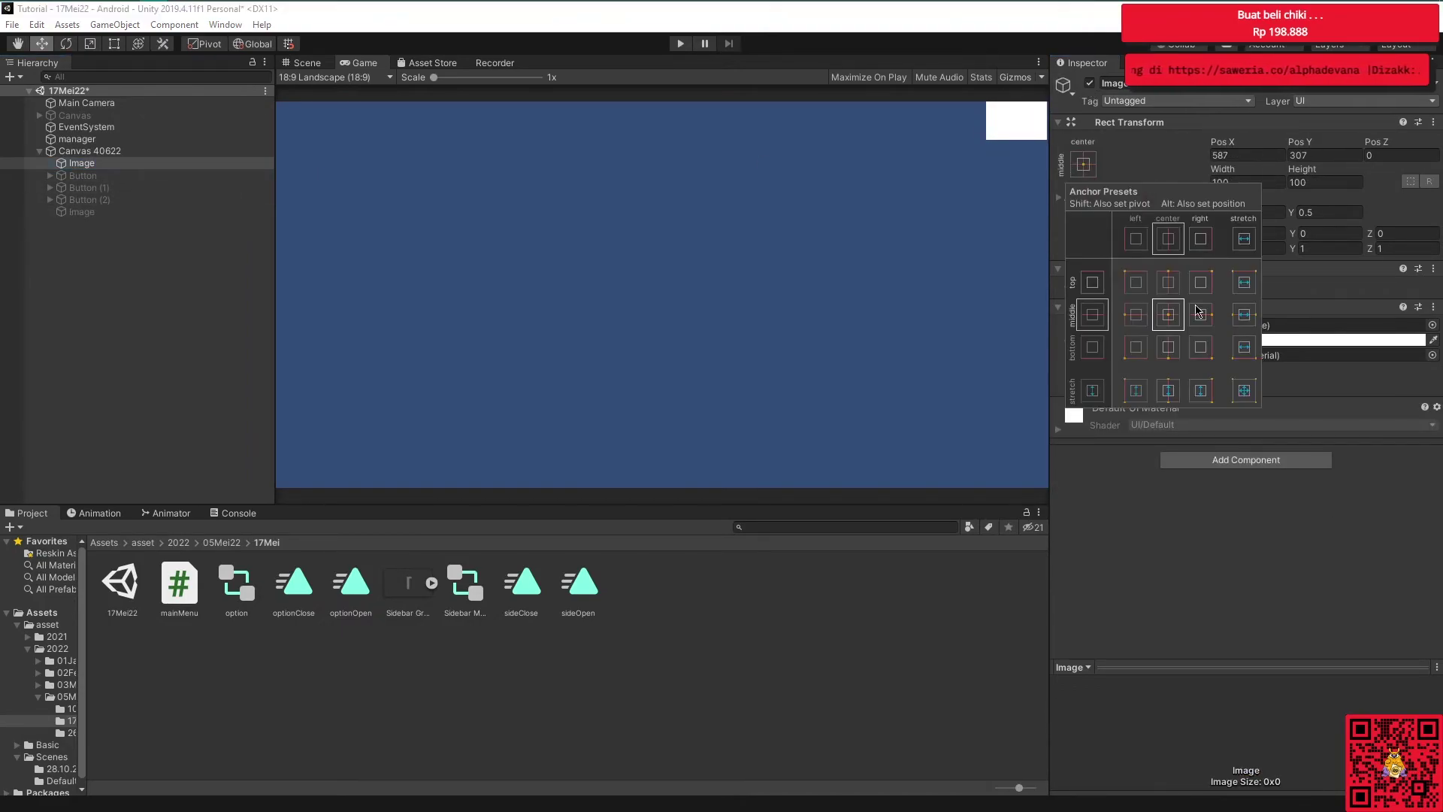
key(alt)
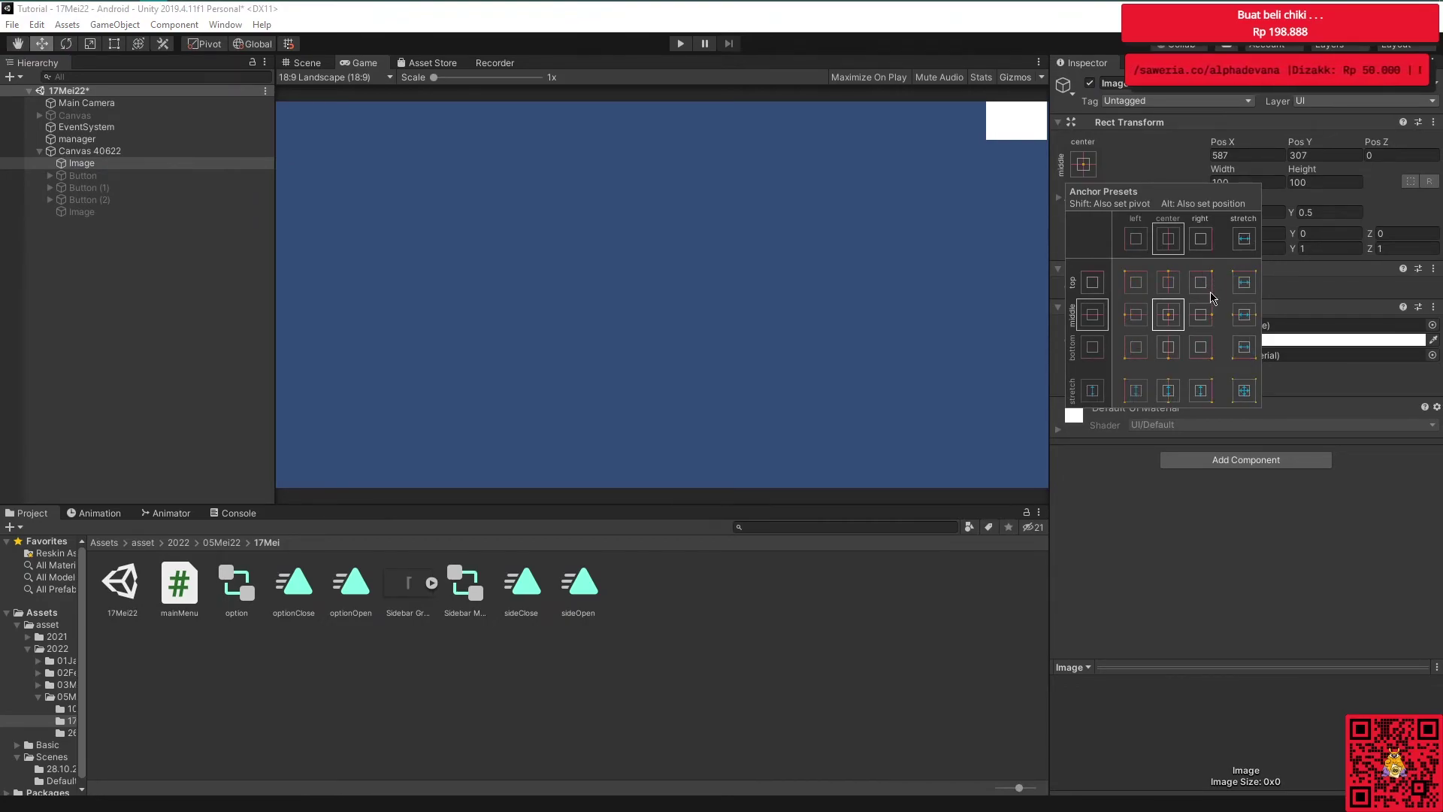
key(alt)
key(shift)
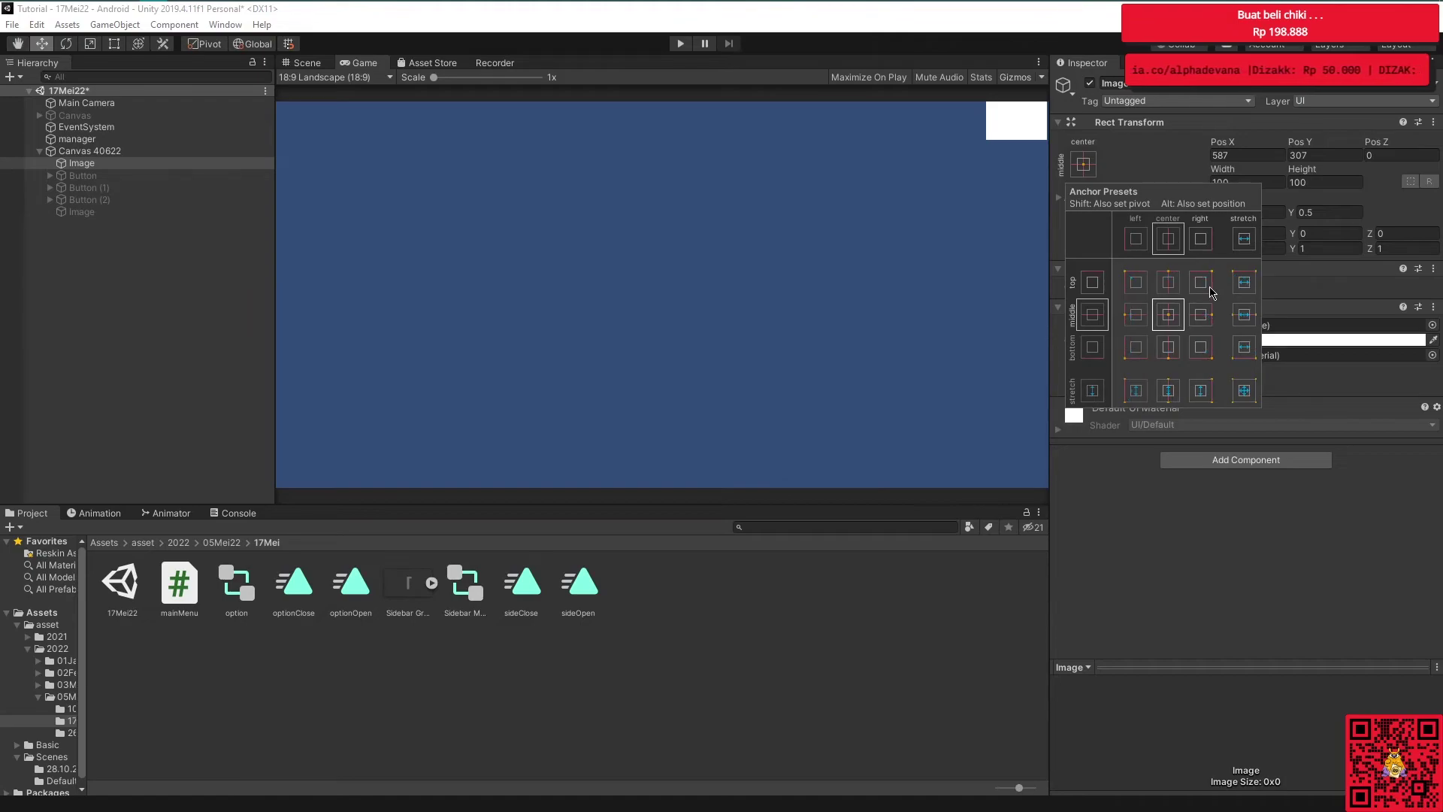
shift+click(1202, 286)
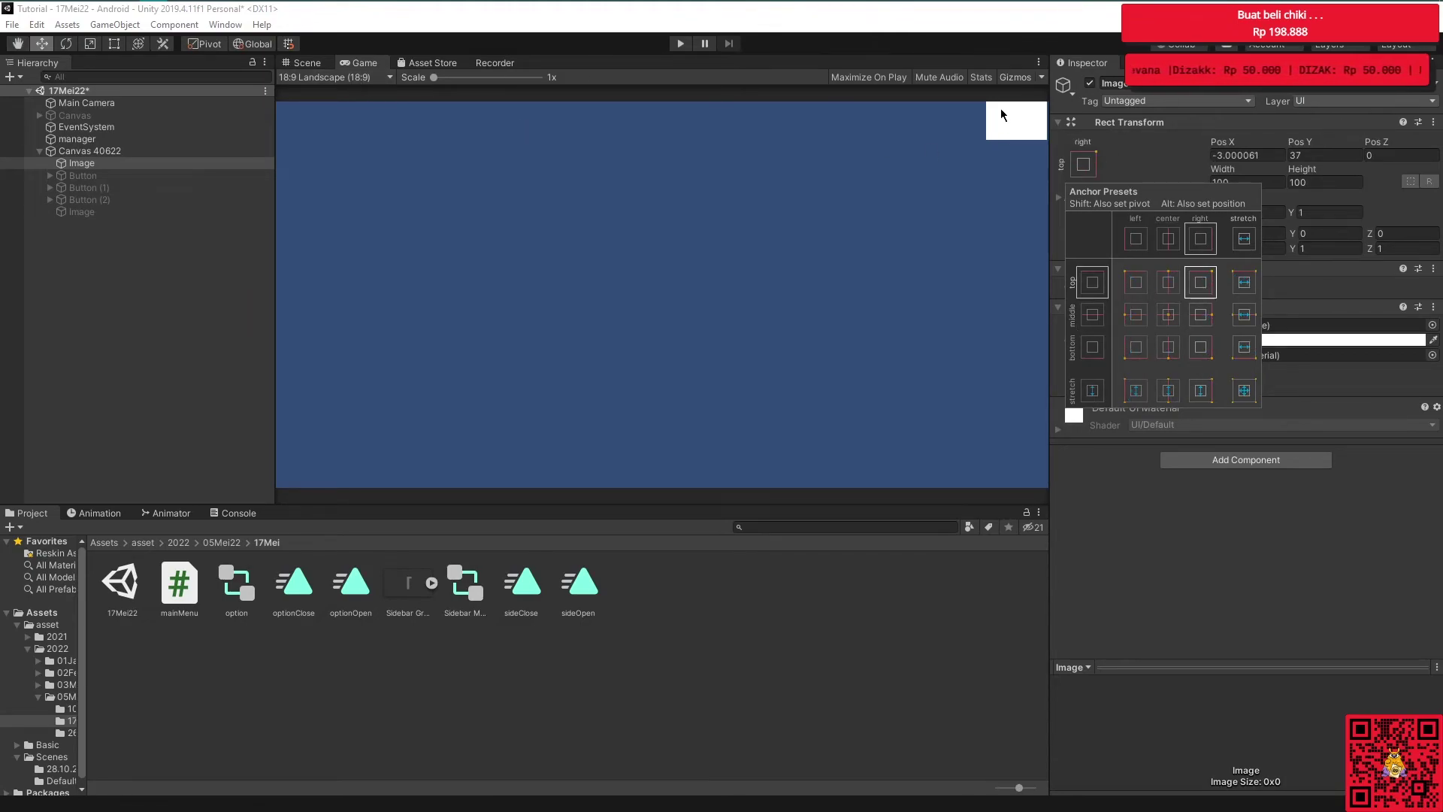
key(alt)
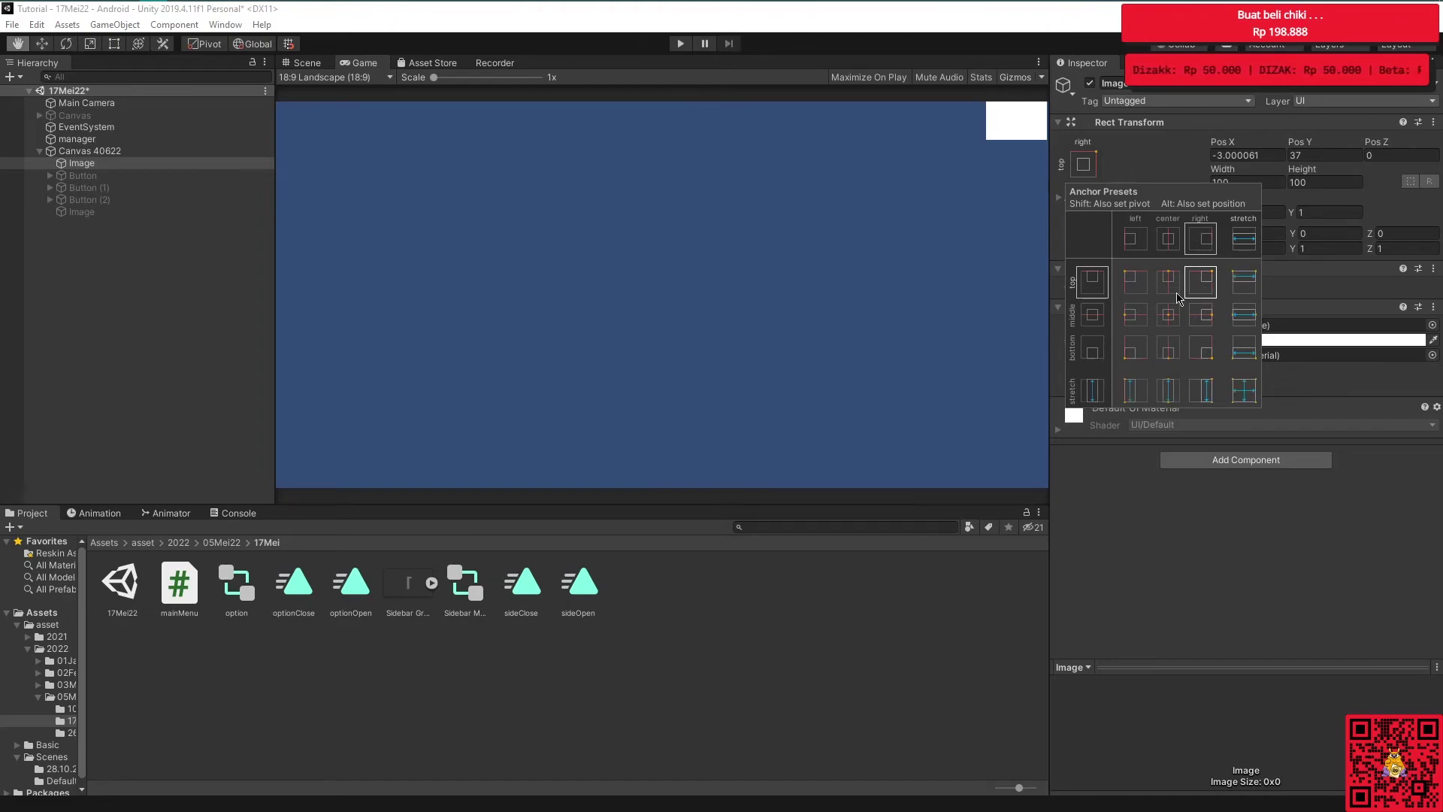
key(shift)
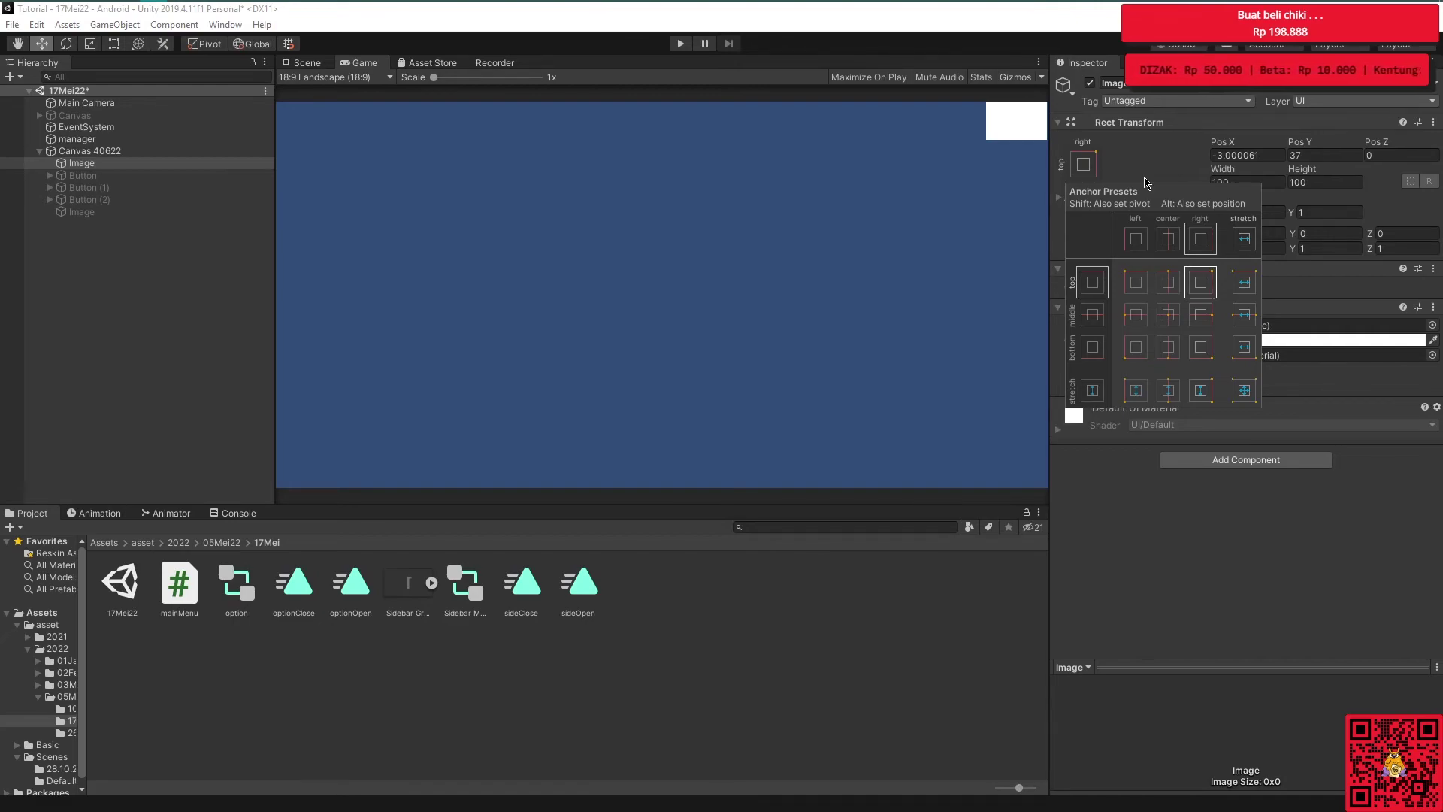
key(alt)
alt+click(1201, 293)
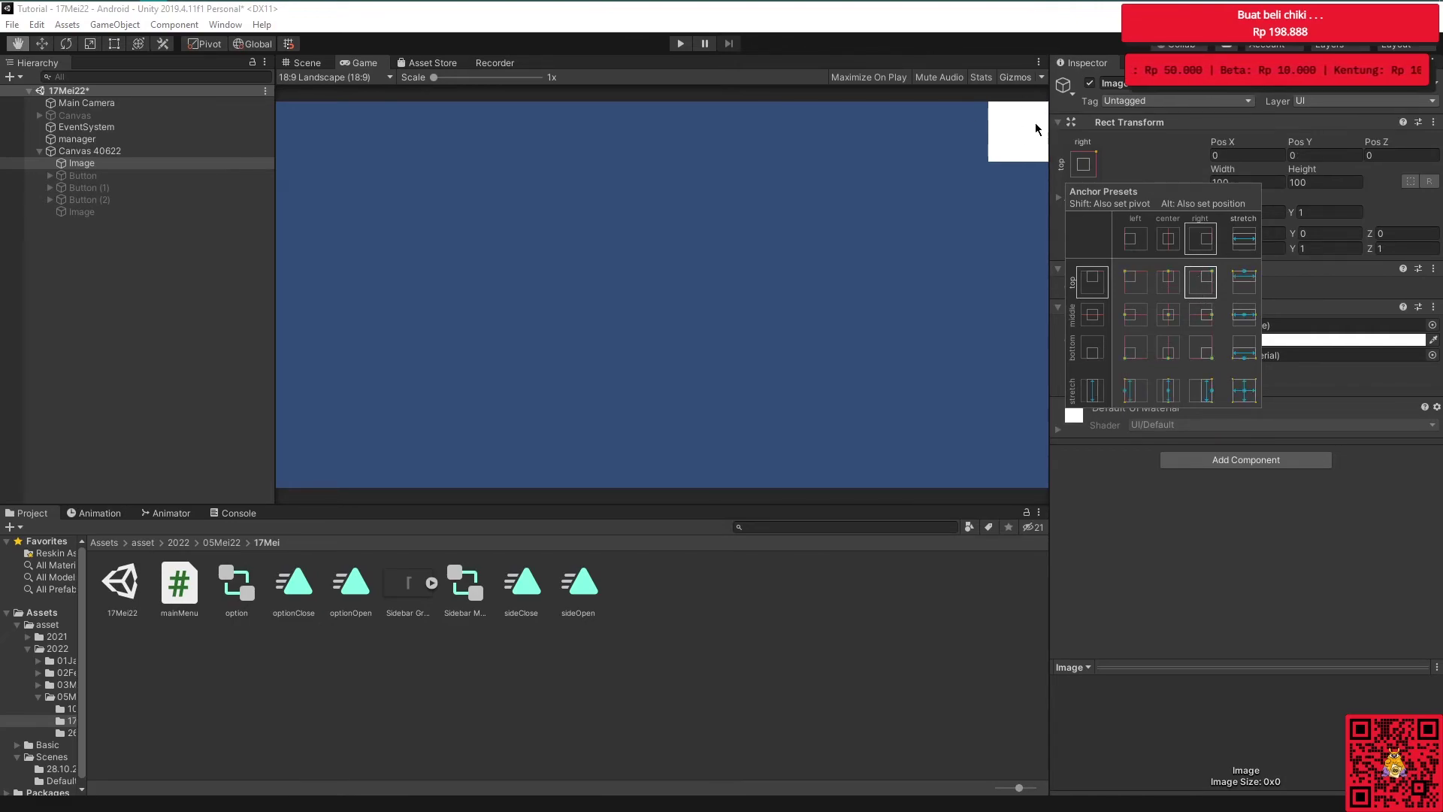
click(1164, 171)
Compare the Game preview at 16:9 landscape and then 18:9 landscape
click(368, 77)
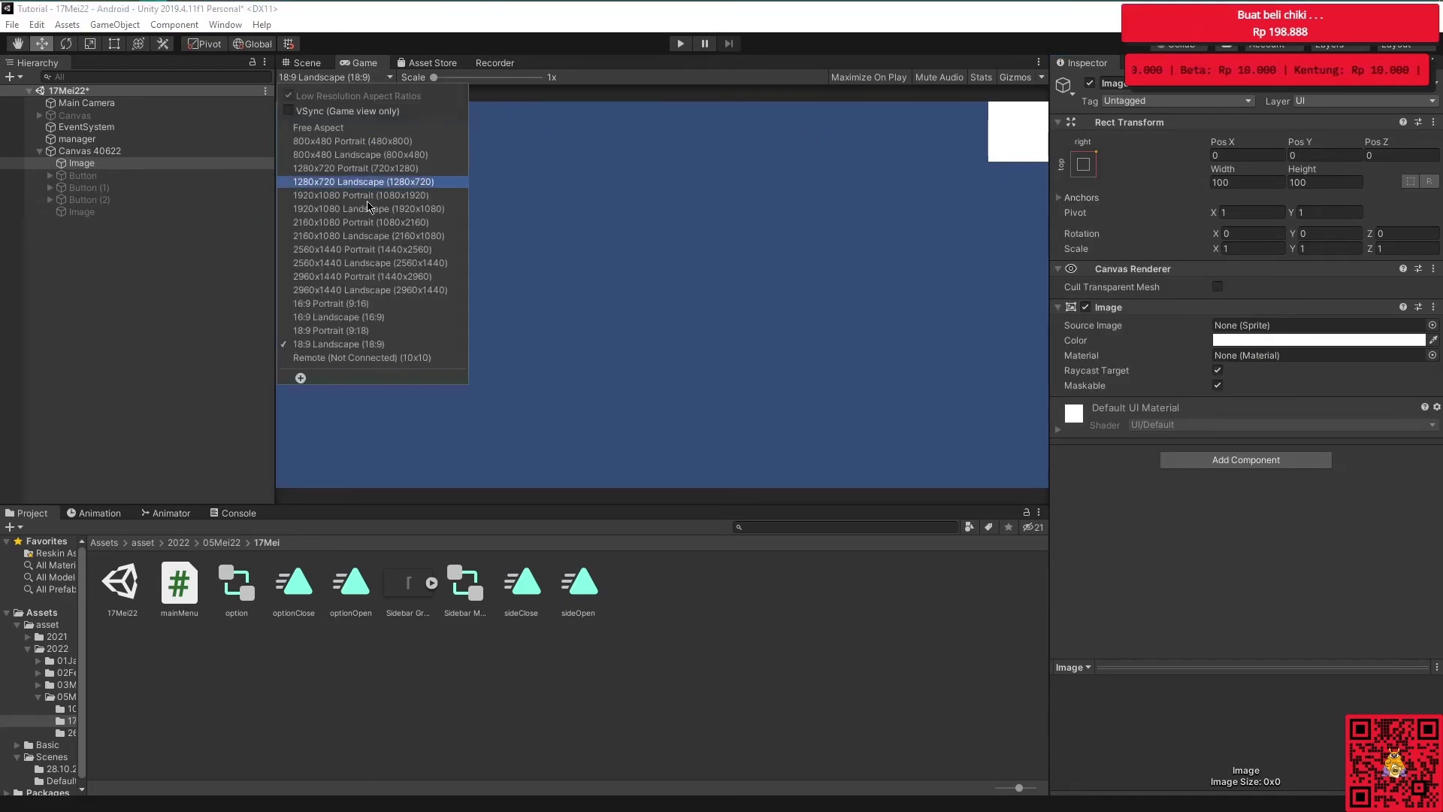
click(343, 316)
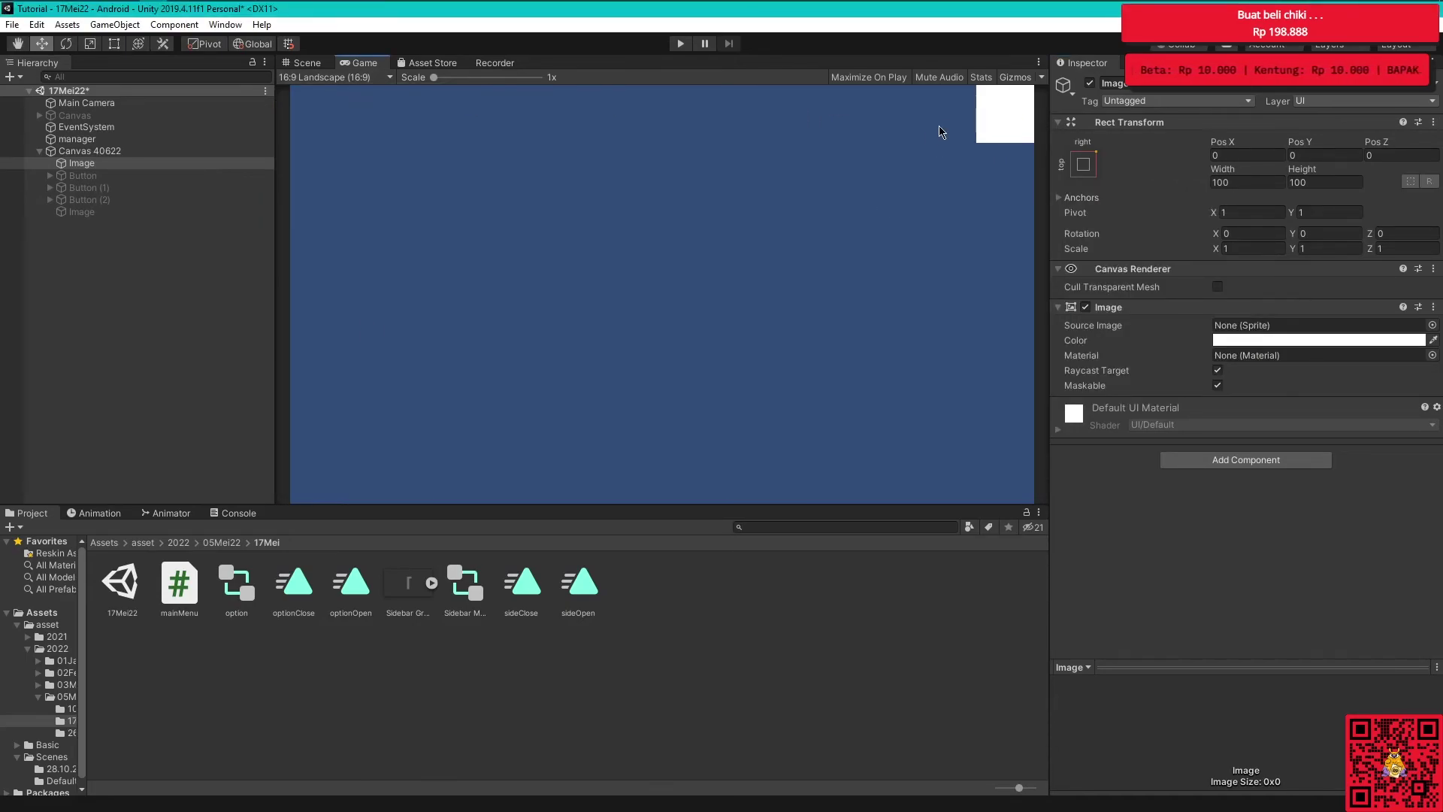
click(336, 78)
click(362, 345)
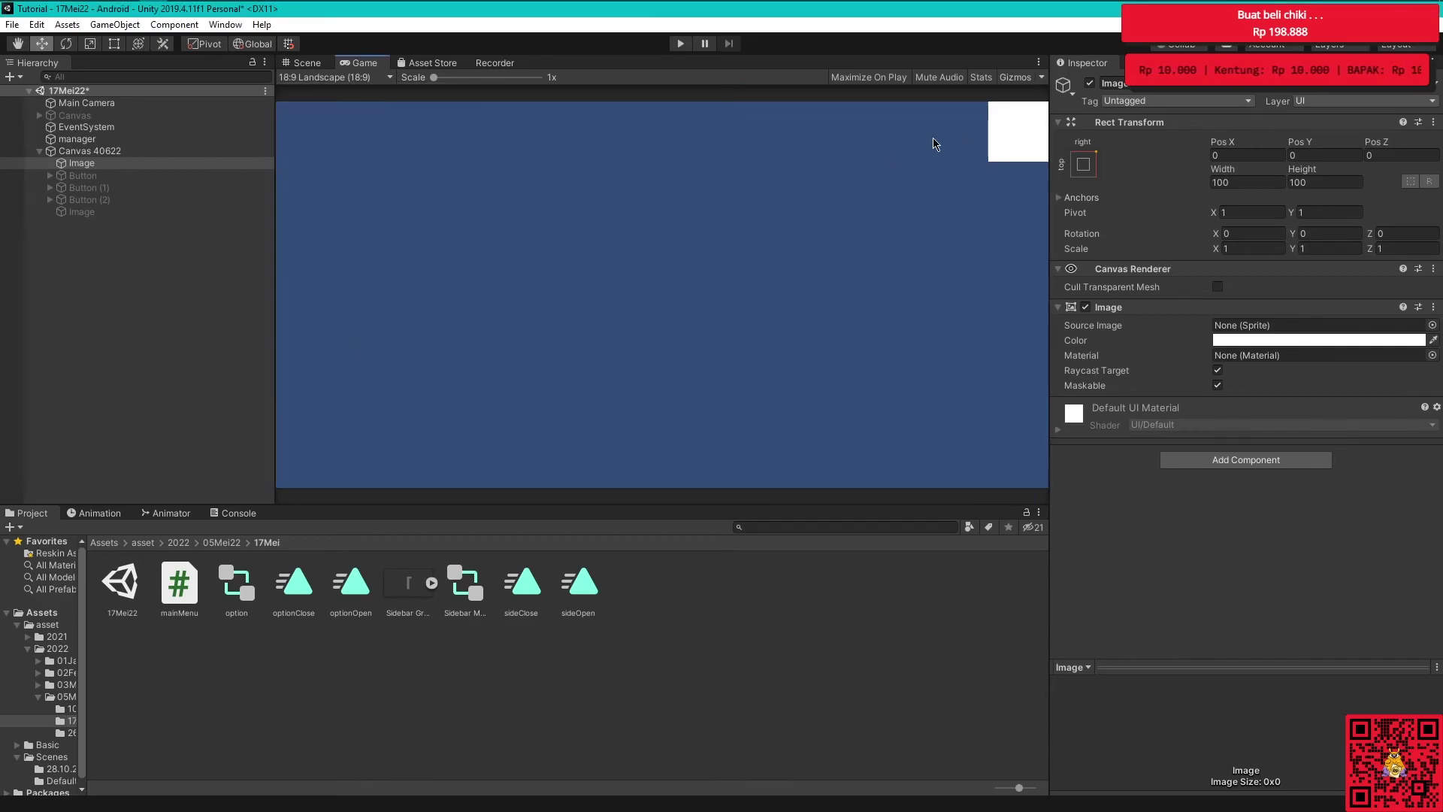
Re-anchor the white Image to the top-right preset, leaving it offset at -3, 37
click(1083, 163)
click(1140, 158)
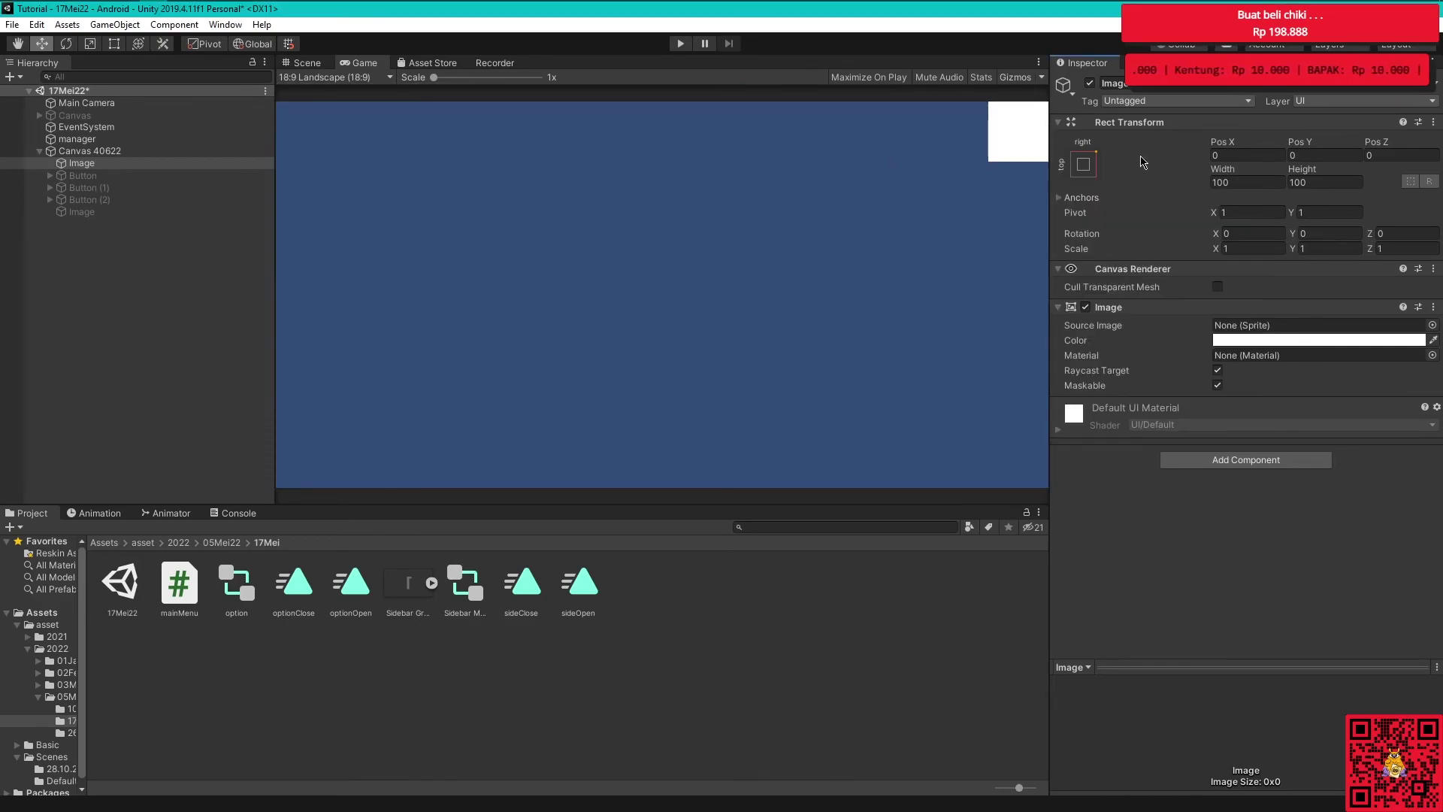
click(1088, 176)
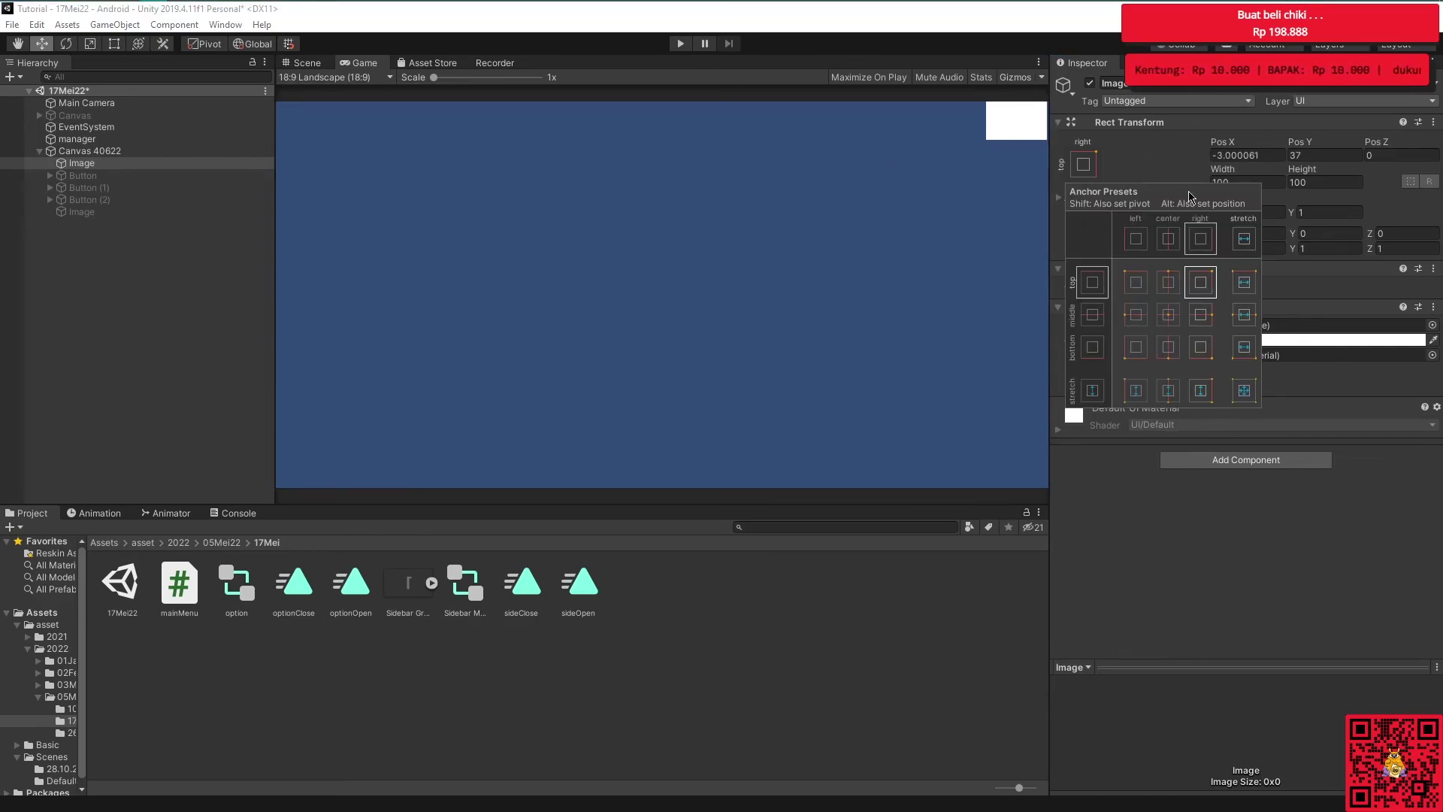
click(1161, 172)
Preview the game at 16:9 landscape again, then view the canvas in the Scene view
click(330, 78)
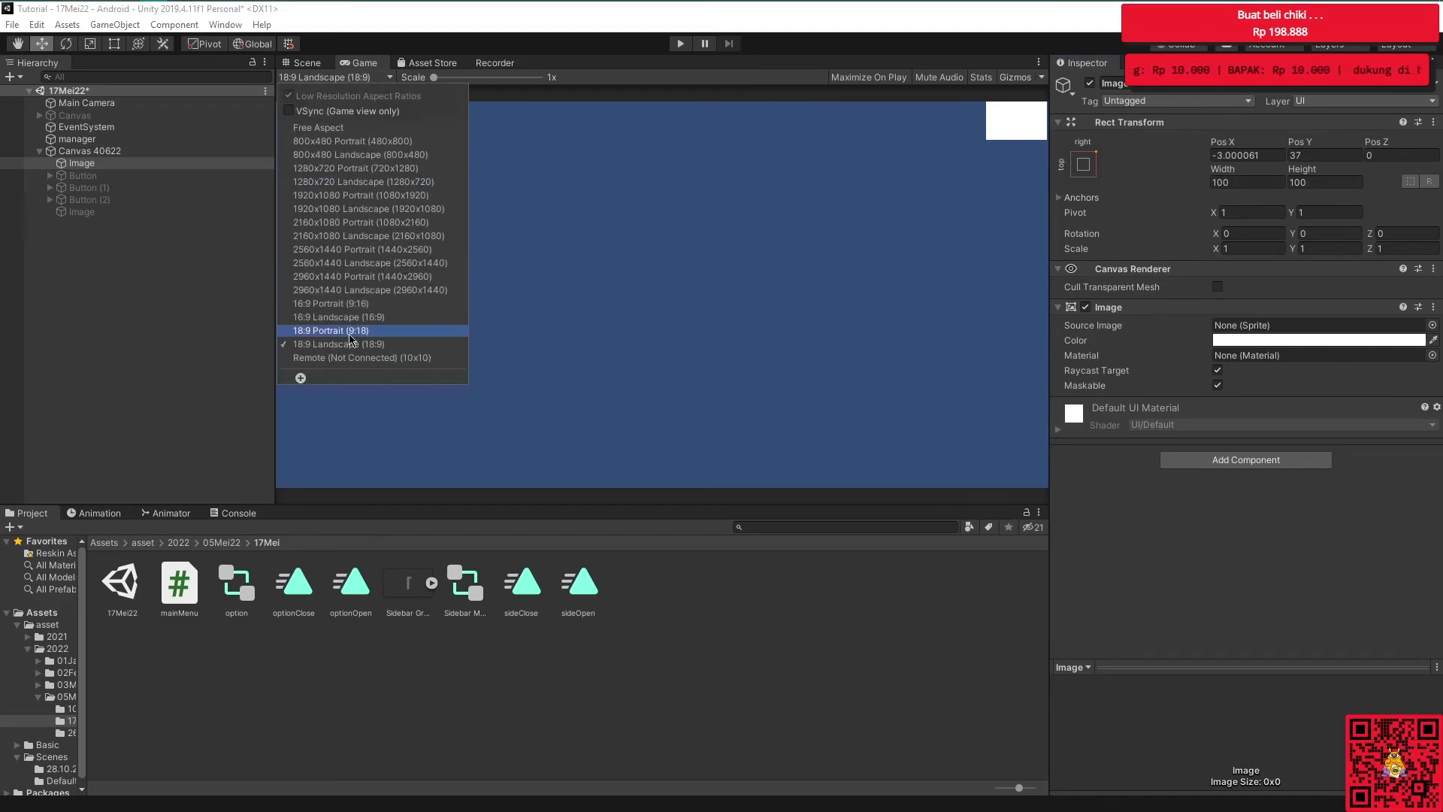
click(359, 317)
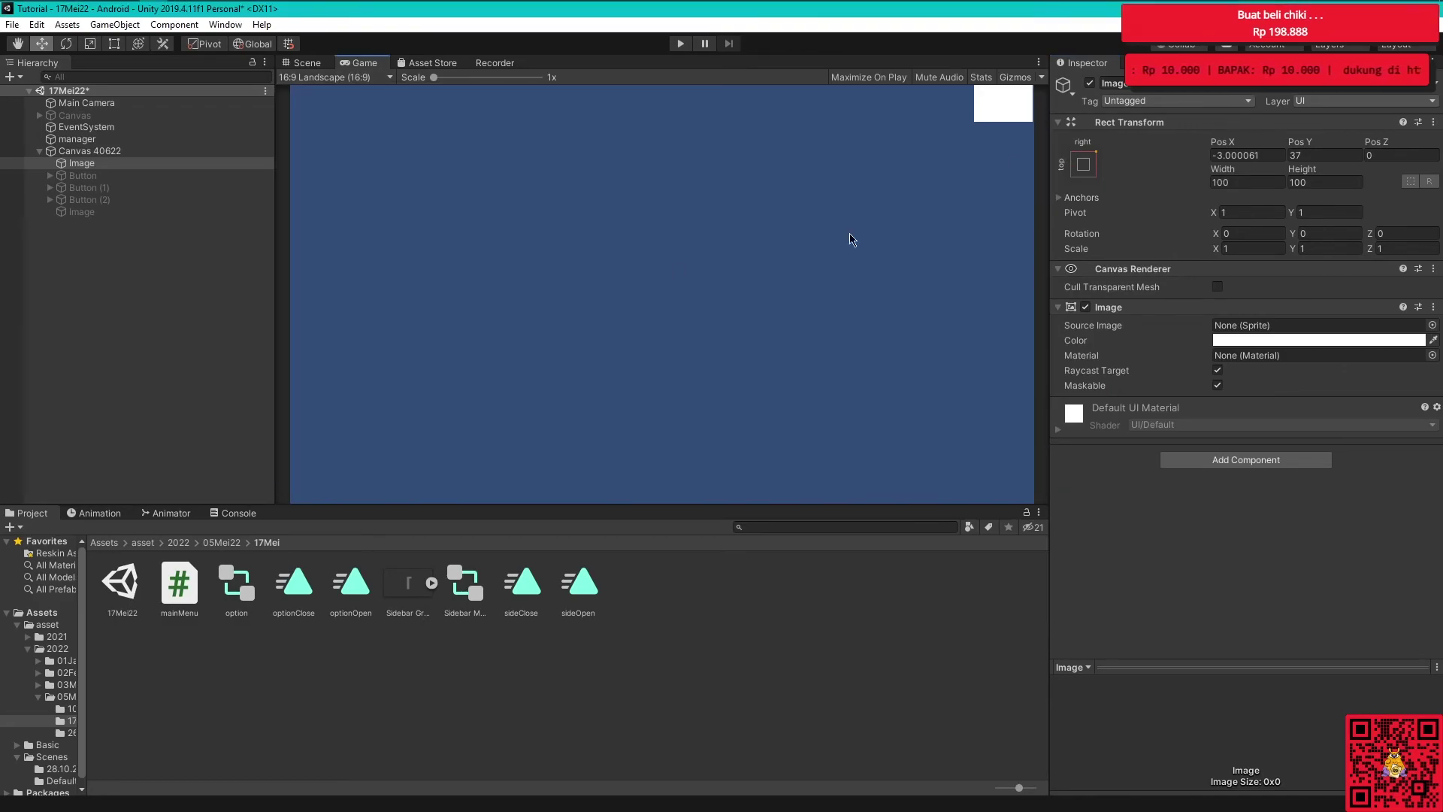
click(308, 63)
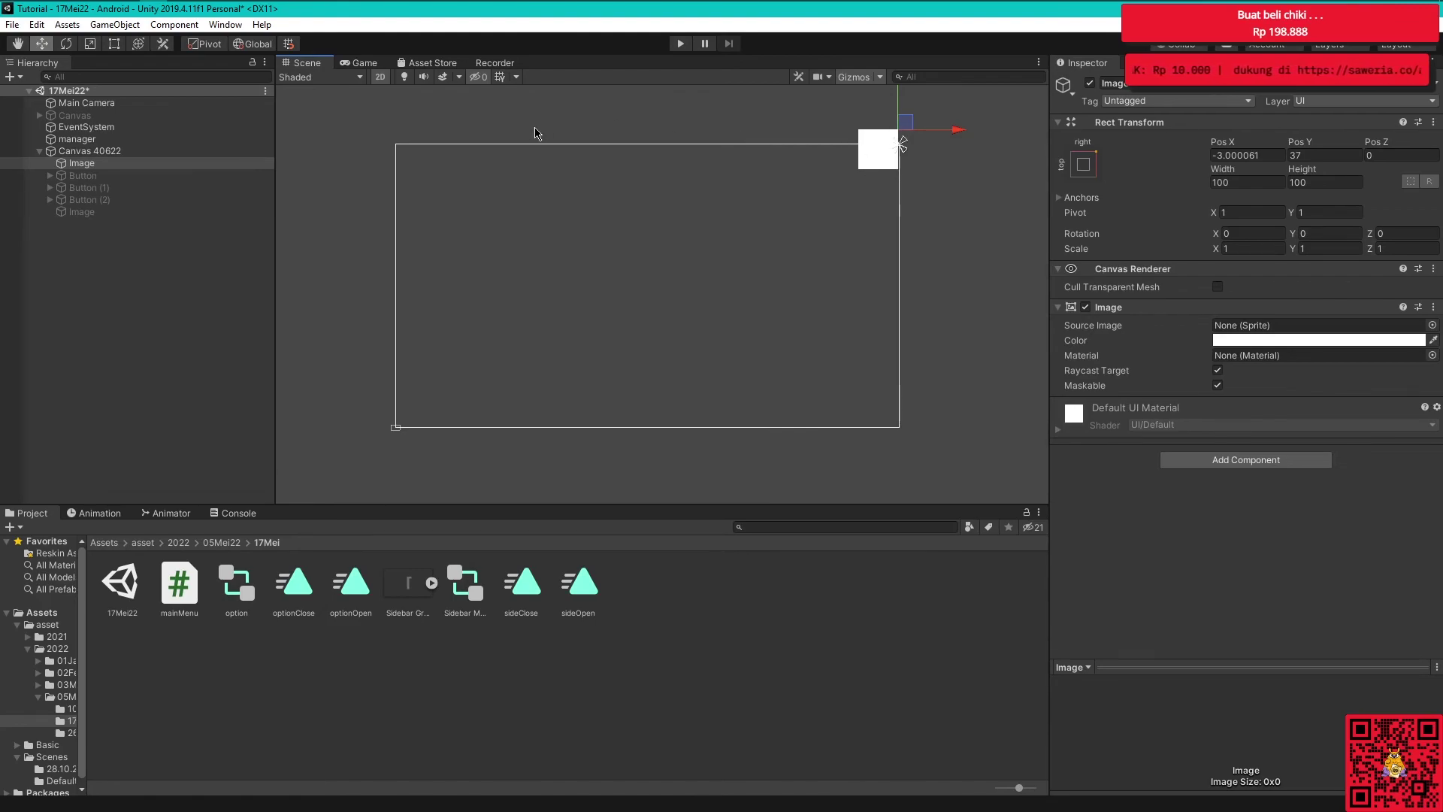
Snap the white Image into the canvas's top-right corner at Pos 0, 0
click(1073, 170)
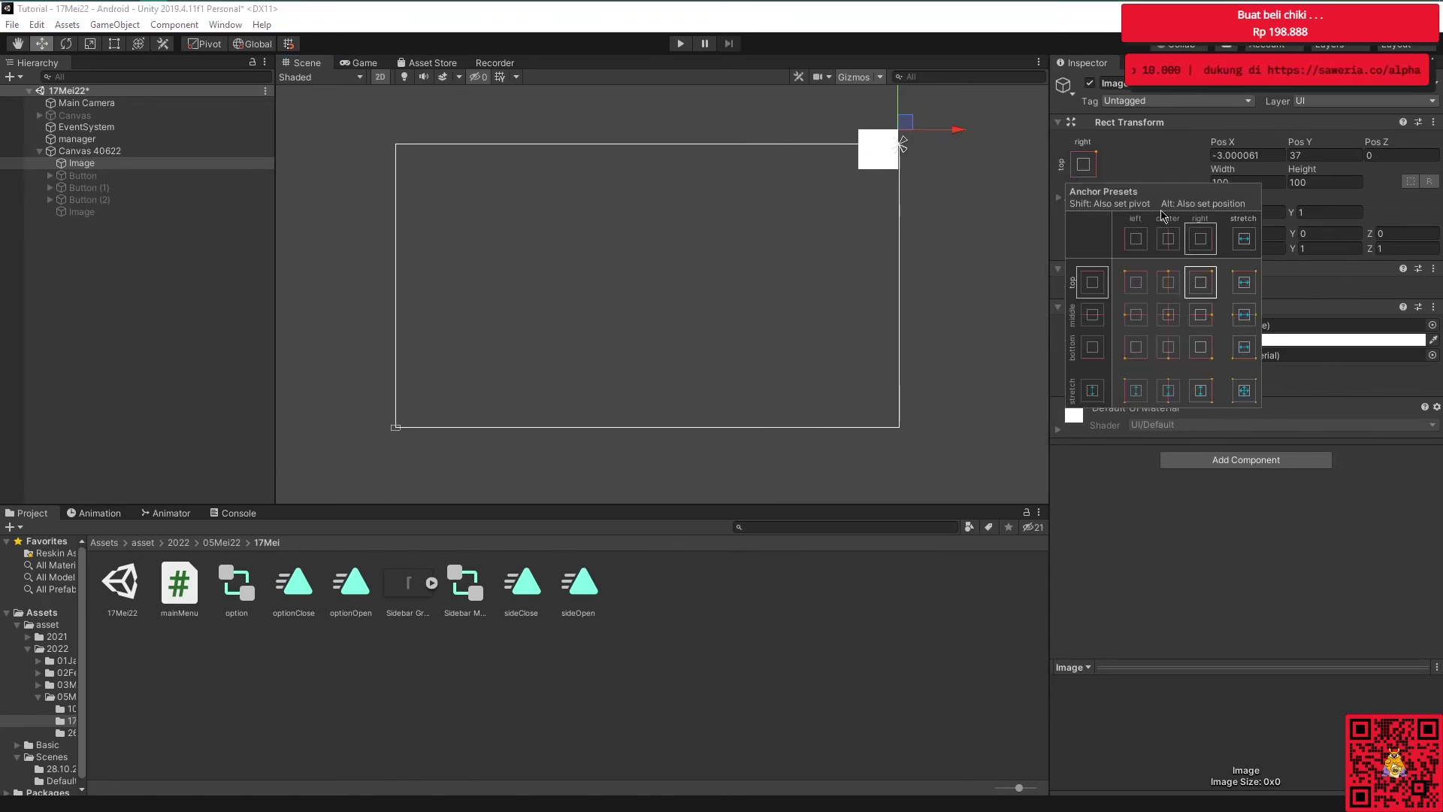
alt+click(1200, 284)
click(358, 63)
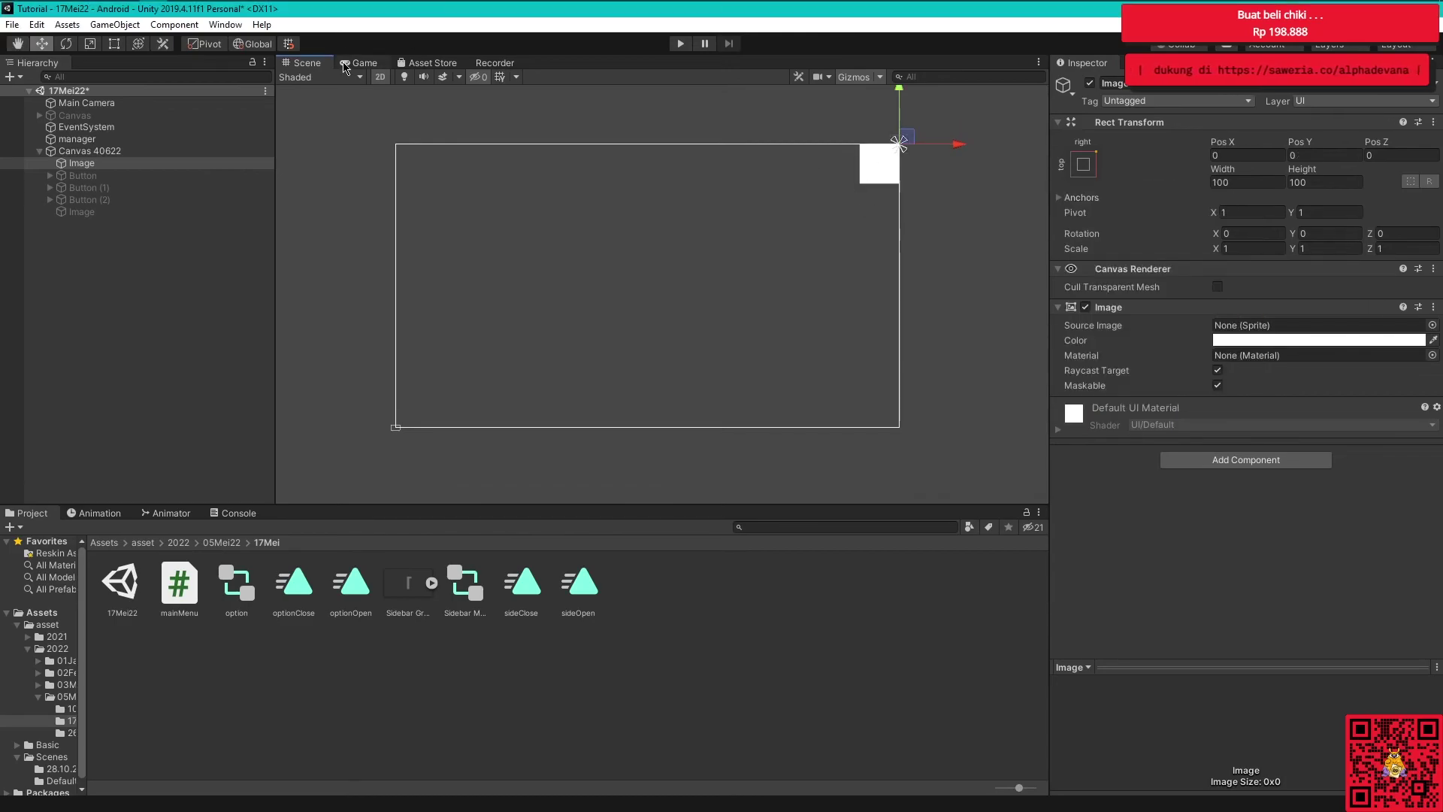
Check the Game preview in 2960x1440 Portrait, 16:9 Landscape and 18:9 Landscape
click(359, 64)
click(335, 77)
click(399, 277)
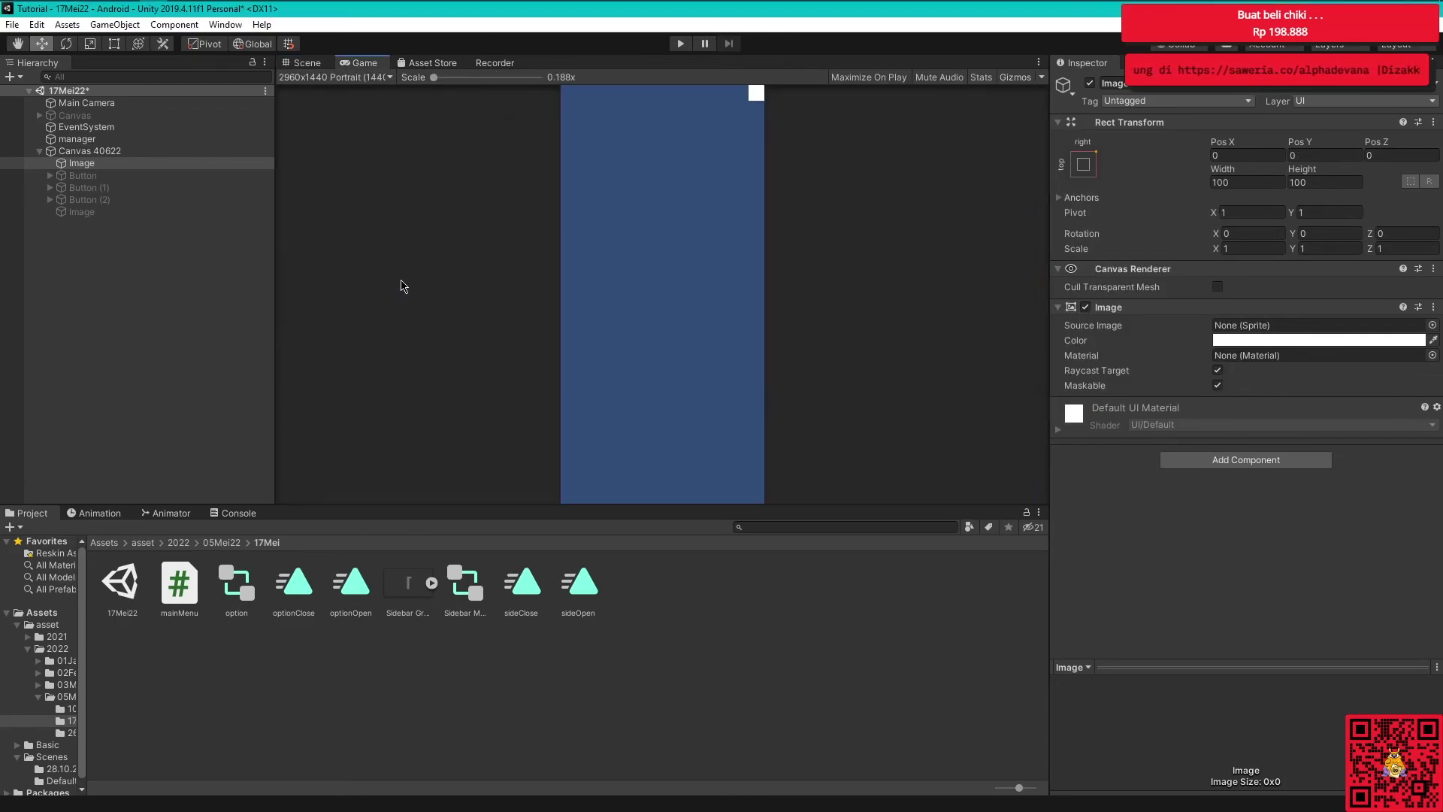
click(344, 81)
click(378, 316)
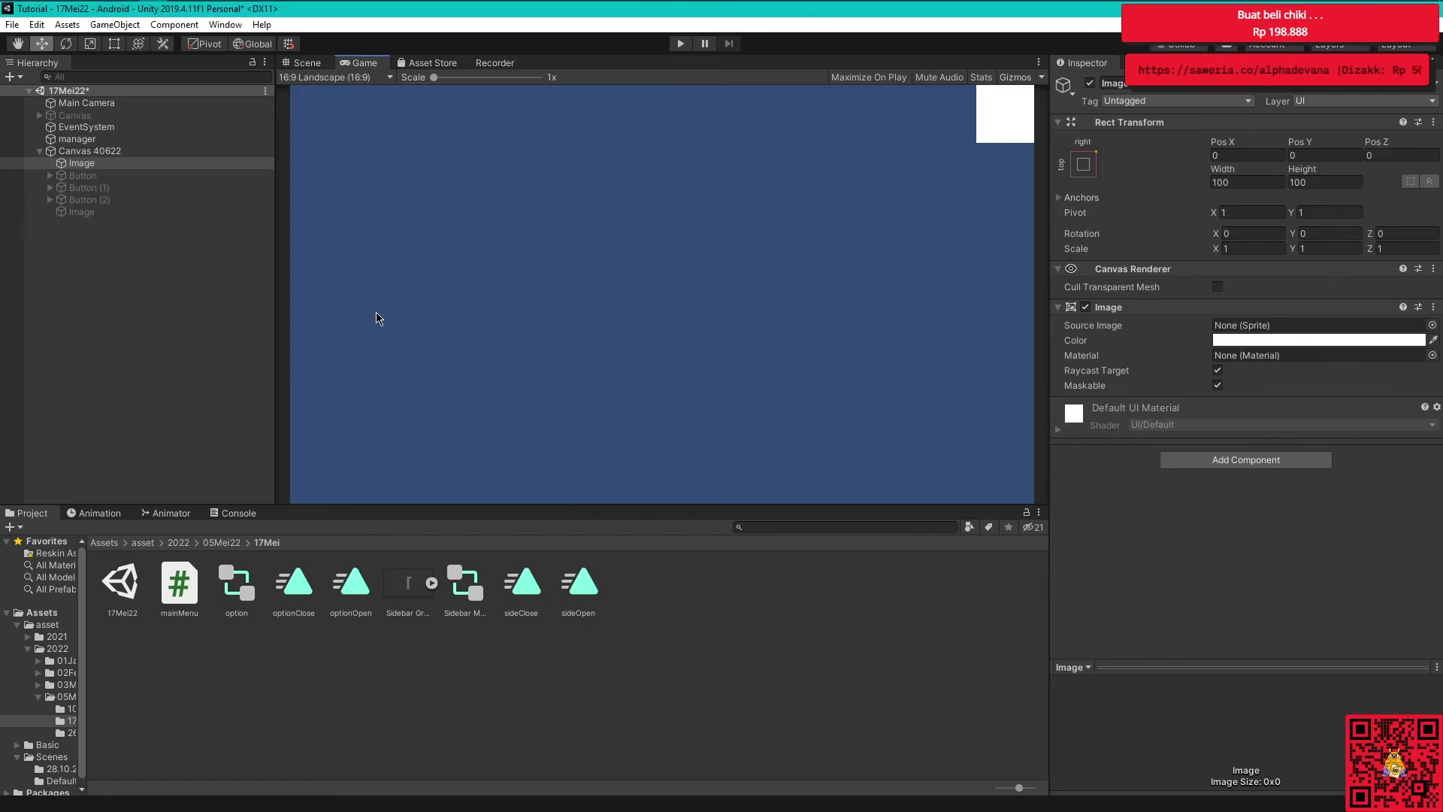
click(379, 81)
click(360, 343)
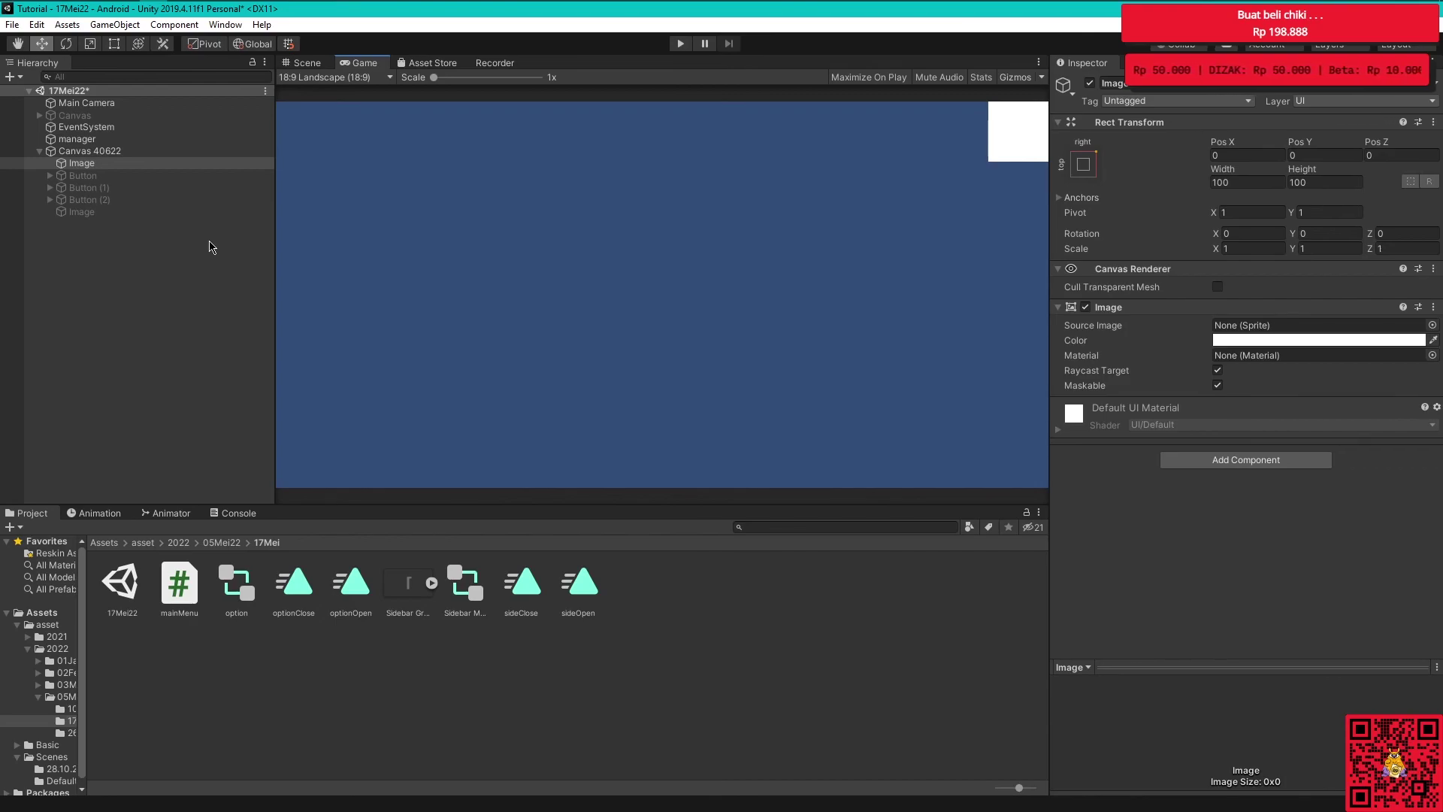
click(1086, 167)
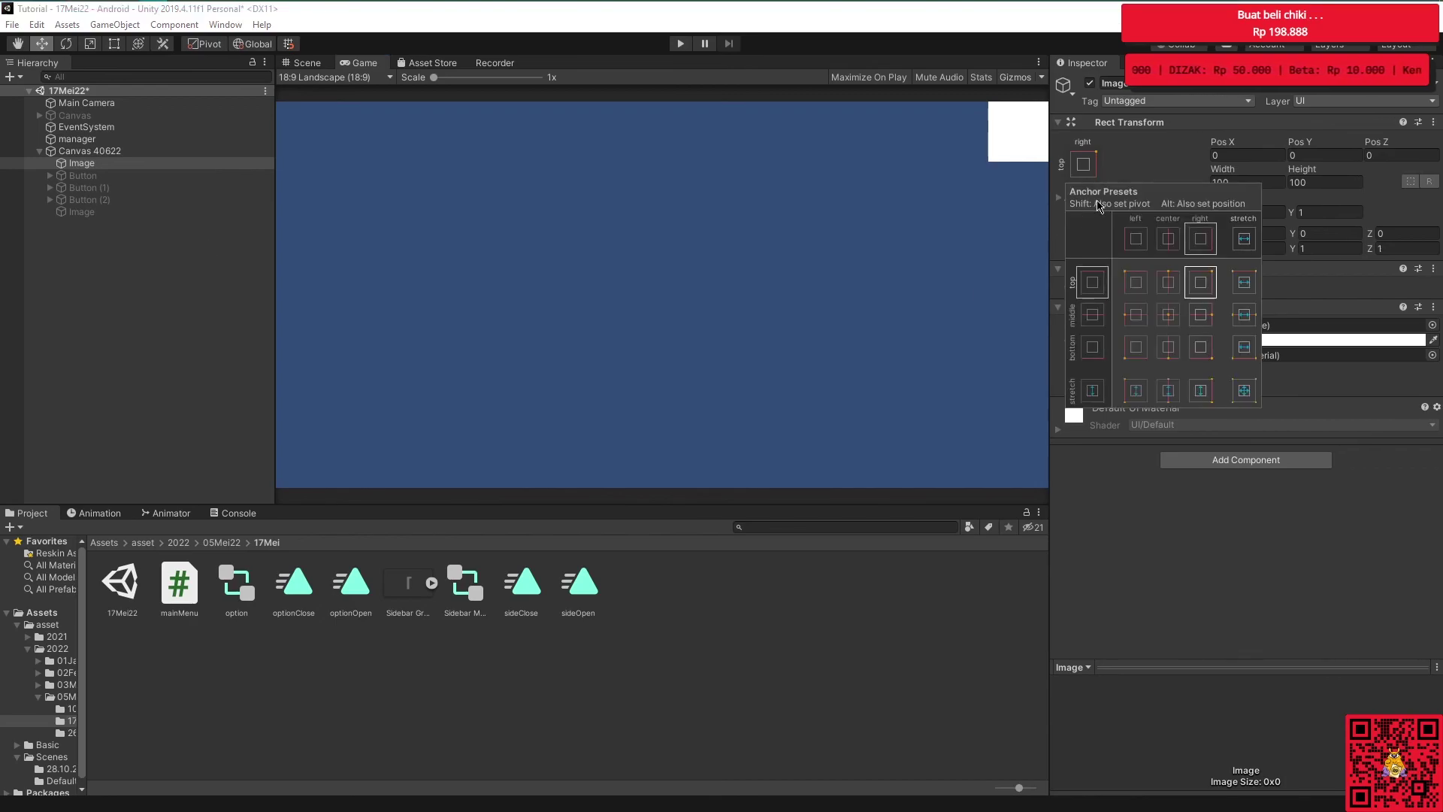